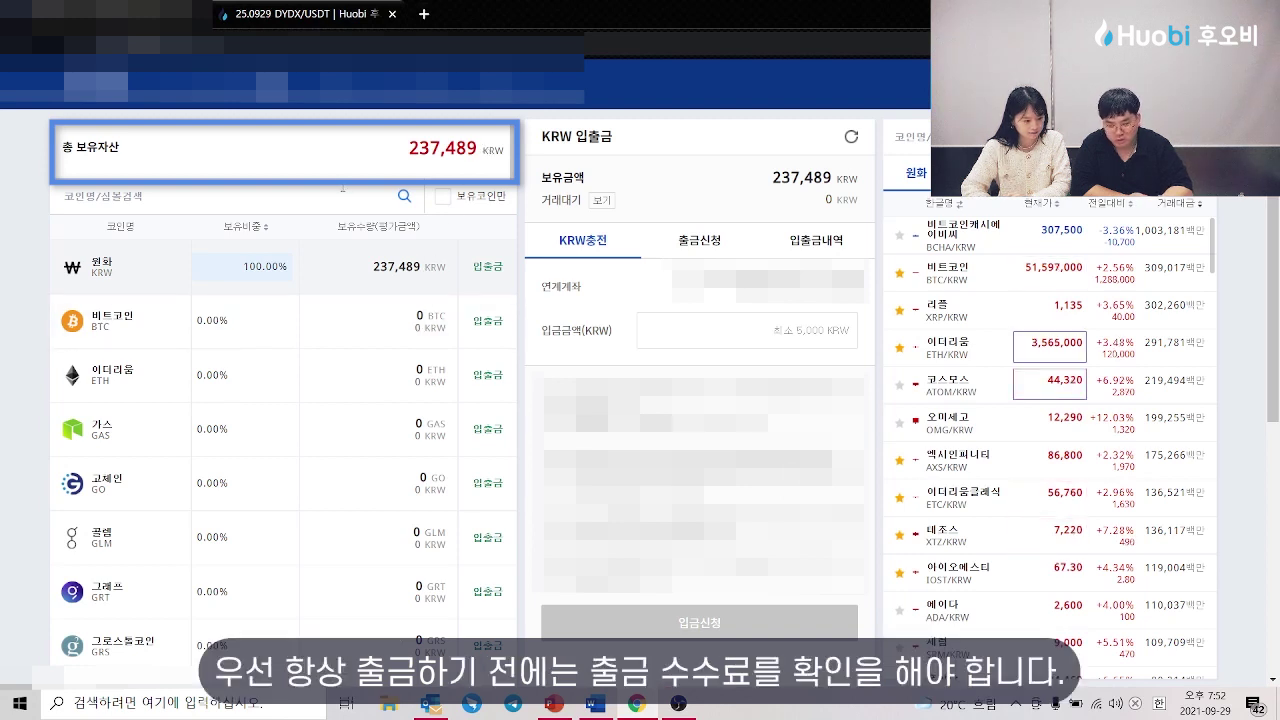
Step: Search Upbit holdings for XRP and bring up its withdrawal form showing the 1 XRP fee
{"action": "left_click", "coordinate": [345, 190]}
{"action": "type", "text": "xrp"}
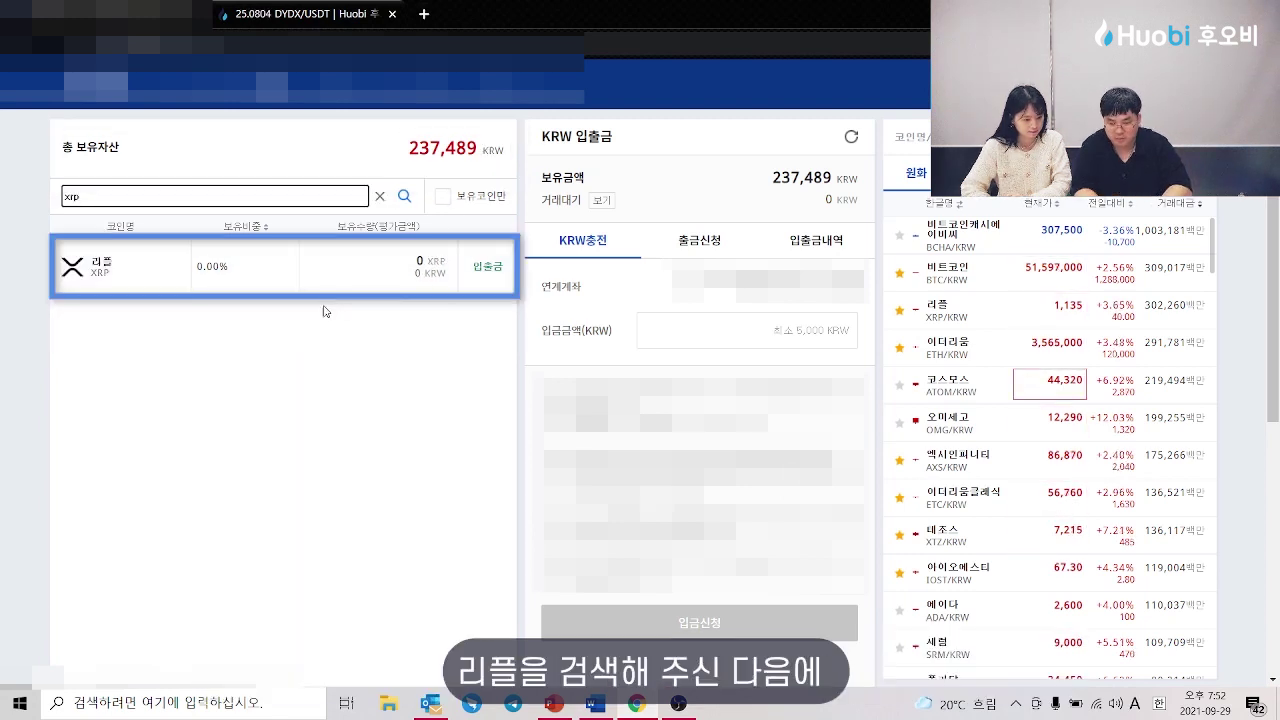
{"action": "left_click", "coordinate": [487, 266]}
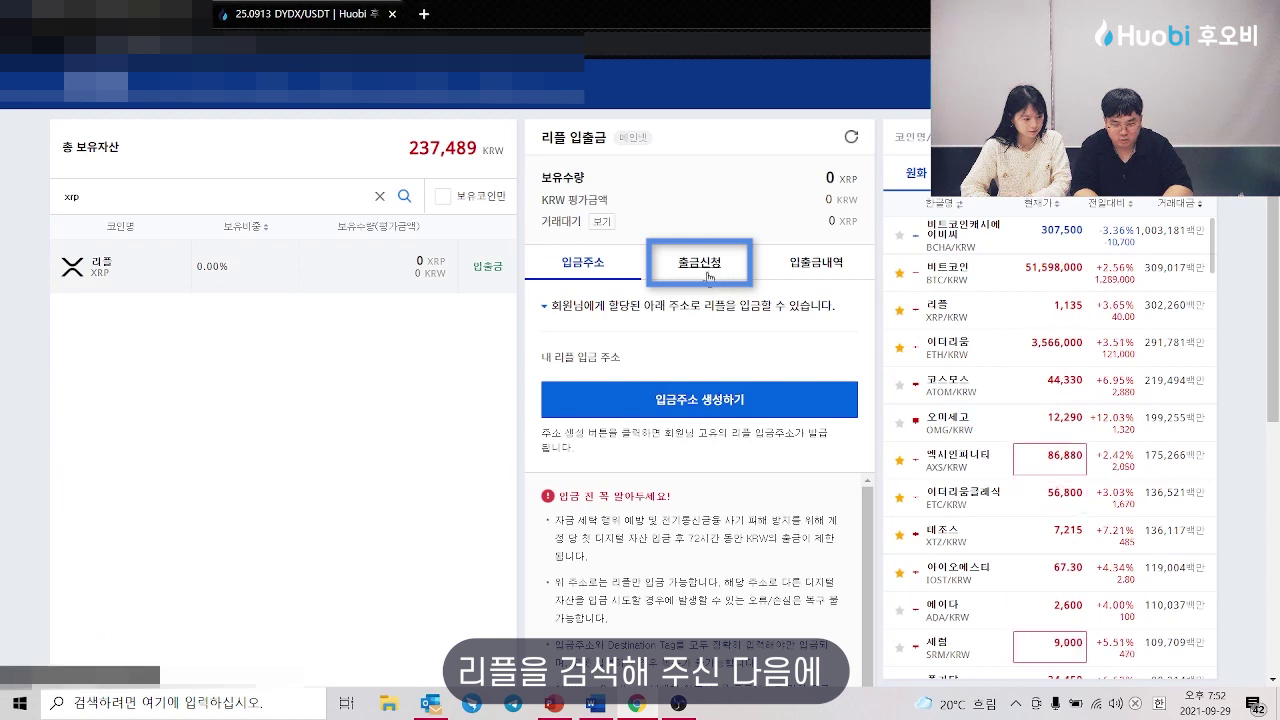
{"action": "left_click", "coordinate": [726, 268]}
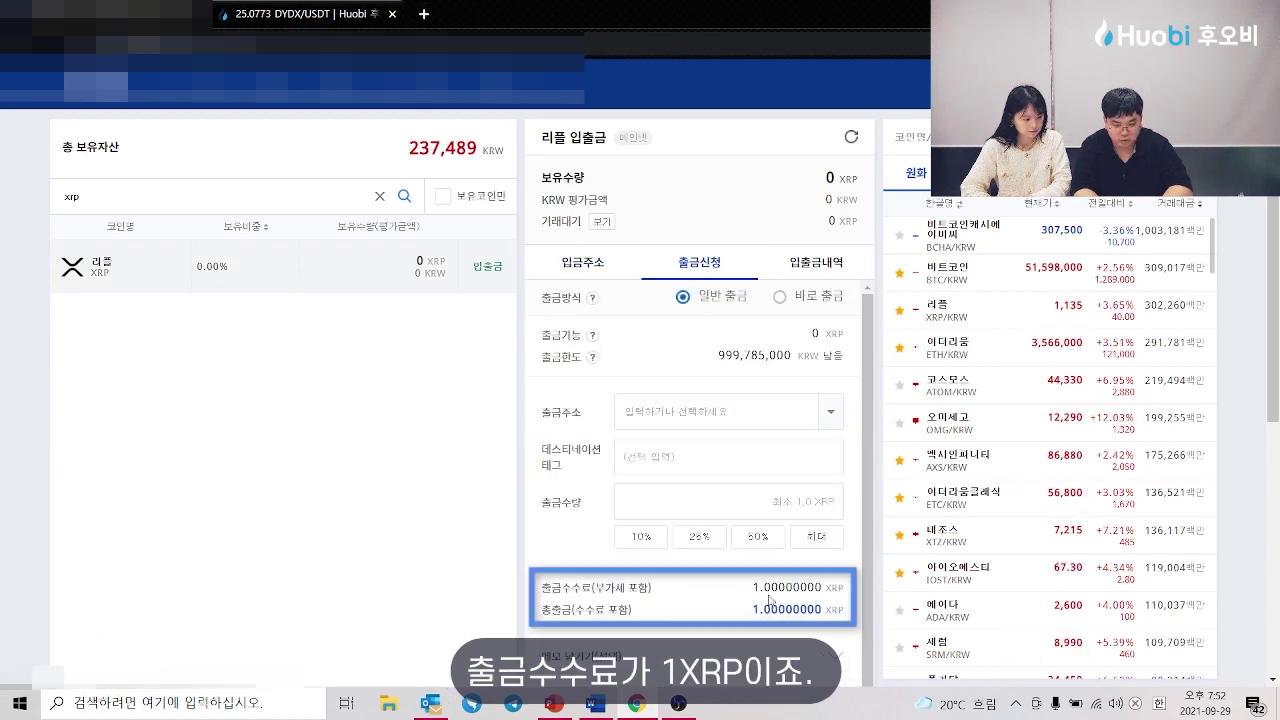
{"action": "left_click_drag", "start_coordinate": [753, 588], "coordinate": [839, 585]}
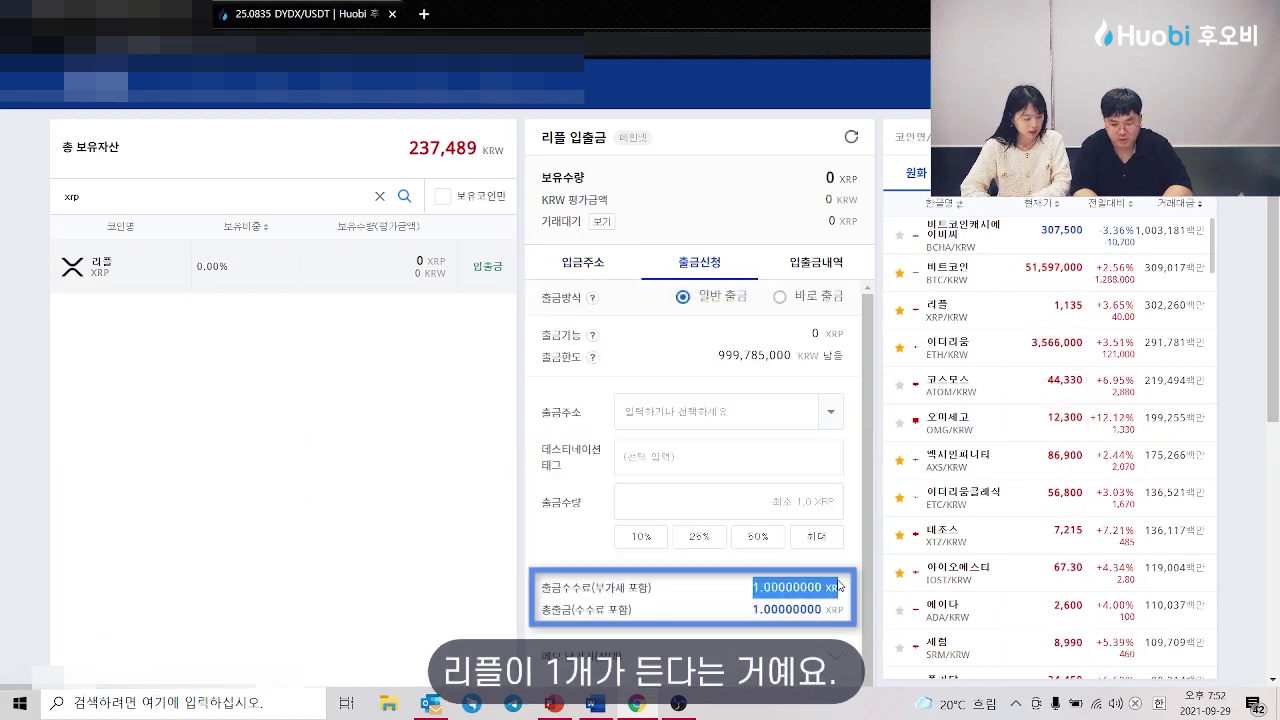
Step: Search TRX and view its withdrawal form's 1 TRX fee, then clear the search
{"action": "double_click", "coordinate": [229, 196]}
{"action": "key", "text": "BackSpace"}
{"action": "type", "text": "trx"}
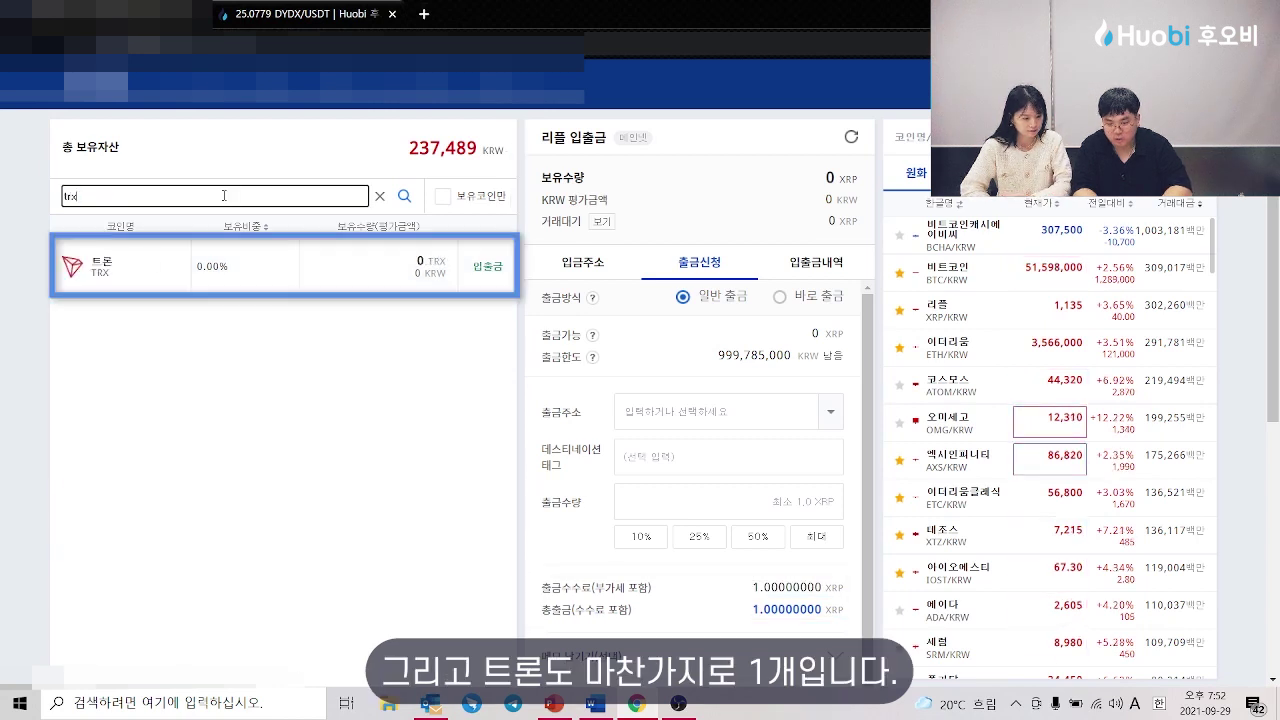
{"action": "left_click", "coordinate": [300, 266]}
{"action": "mouse_move", "coordinate": [757, 519]}
{"action": "left_mouse_down"}
{"action": "mouse_move", "coordinate": [840, 521]}
{"action": "mouse_move", "coordinate": [832, 543]}
{"action": "left_mouse_up"}
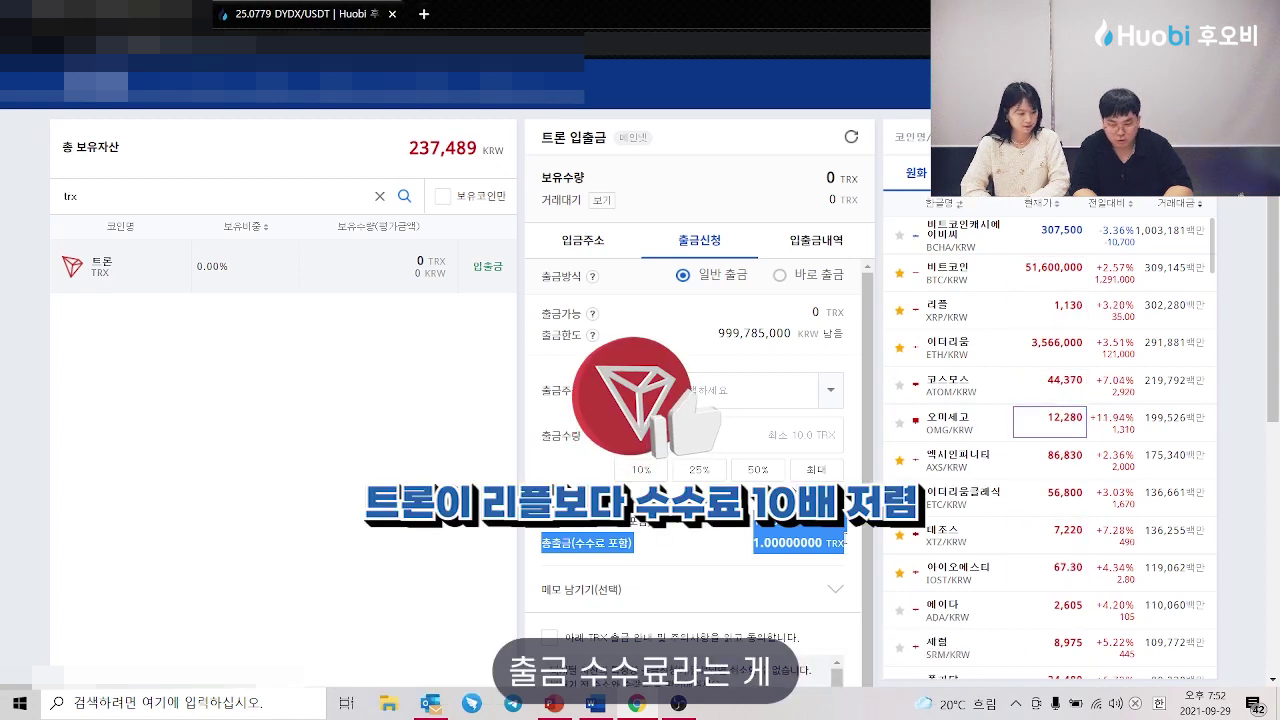
{"action": "left_click", "coordinate": [389, 404]}
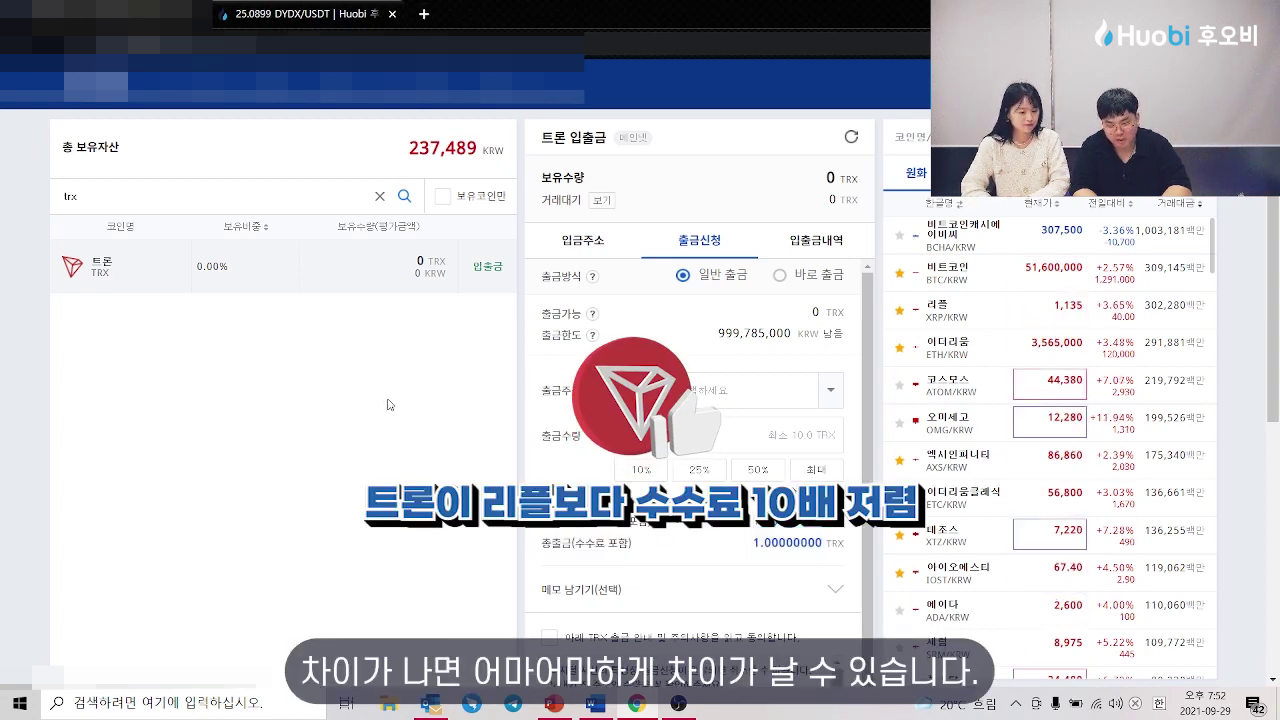
{"action": "left_click", "coordinate": [378, 197]}
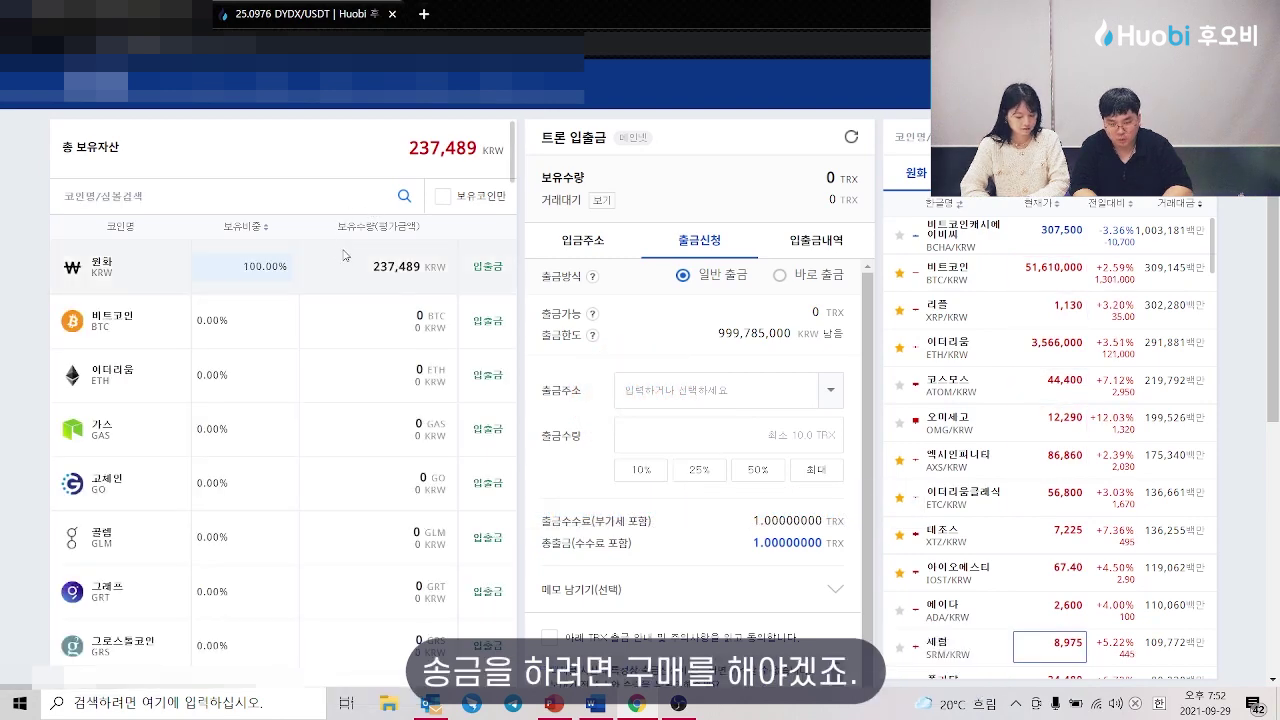
Step: Buy 101 XRP on Upbit's XRP/KRW market at 1,135 KRW
{"action": "left_click", "coordinate": [972, 316]}
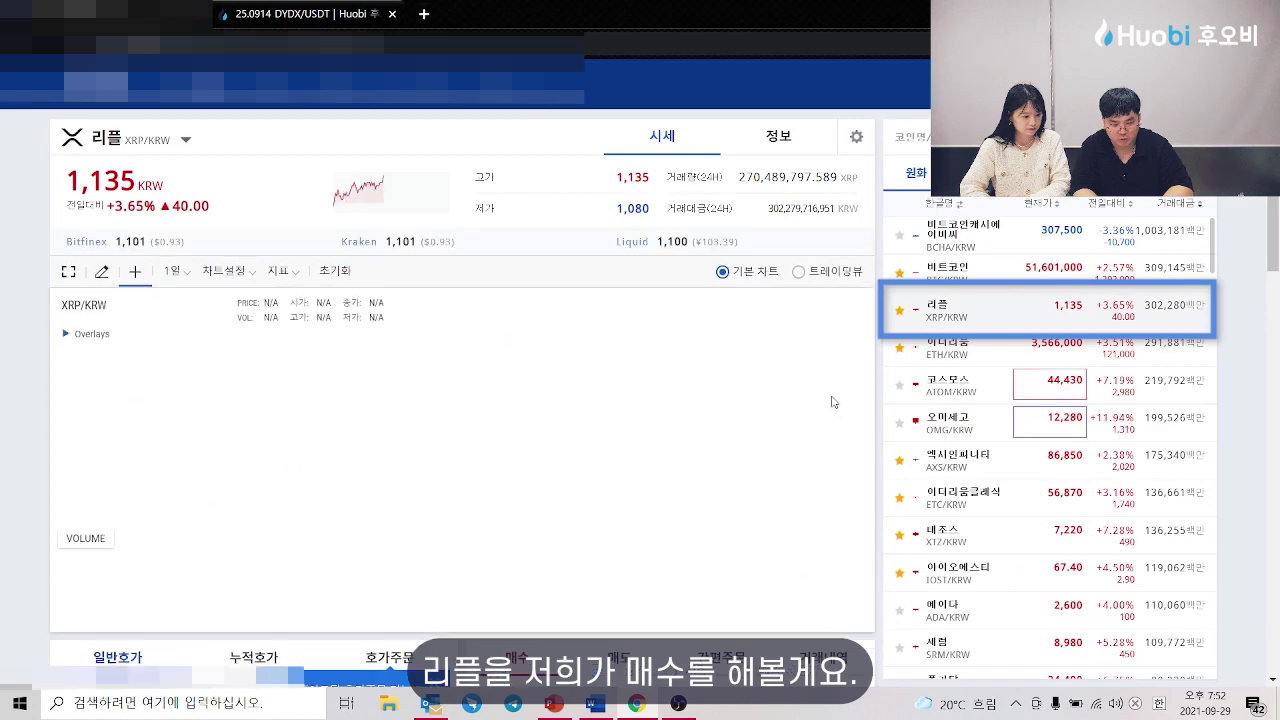
{"action": "scroll", "coordinate": [711, 430], "scroll_direction": "down", "scroll_amount": 3}
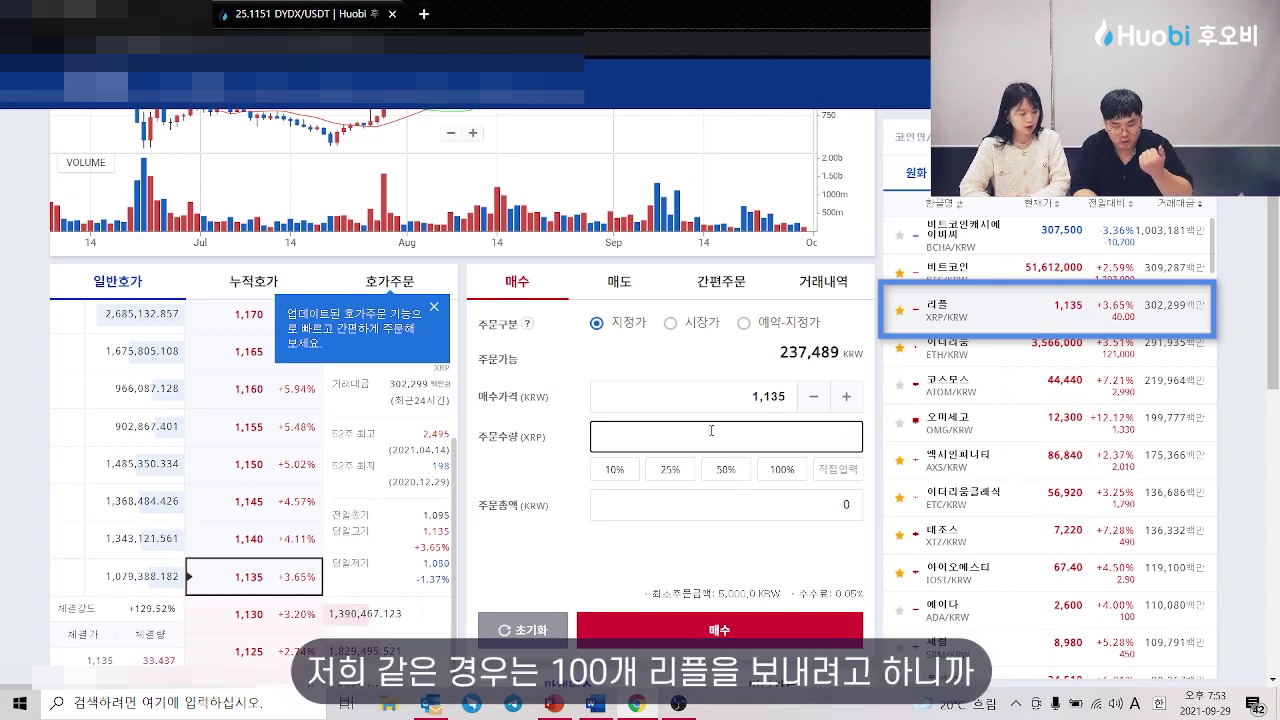
{"action": "type", "text": "101"}
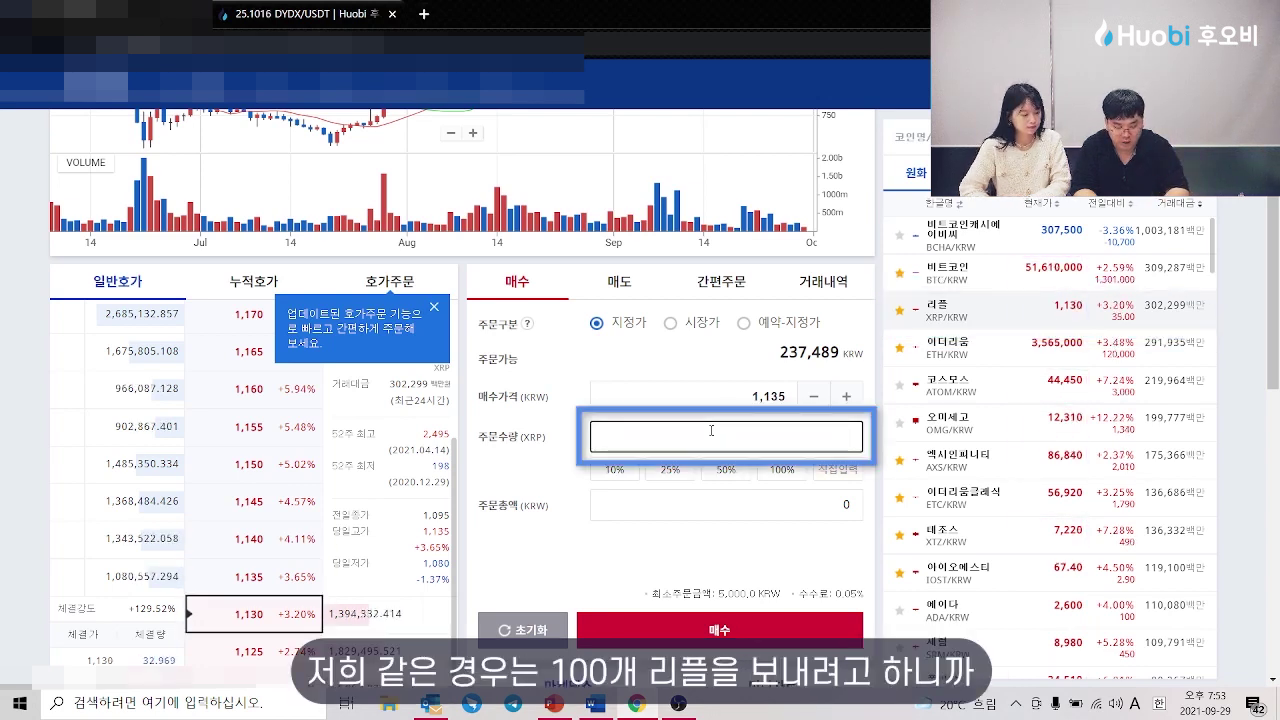
{"action": "scroll", "coordinate": [450, 470], "scroll_direction": "down", "scroll_amount": 1}
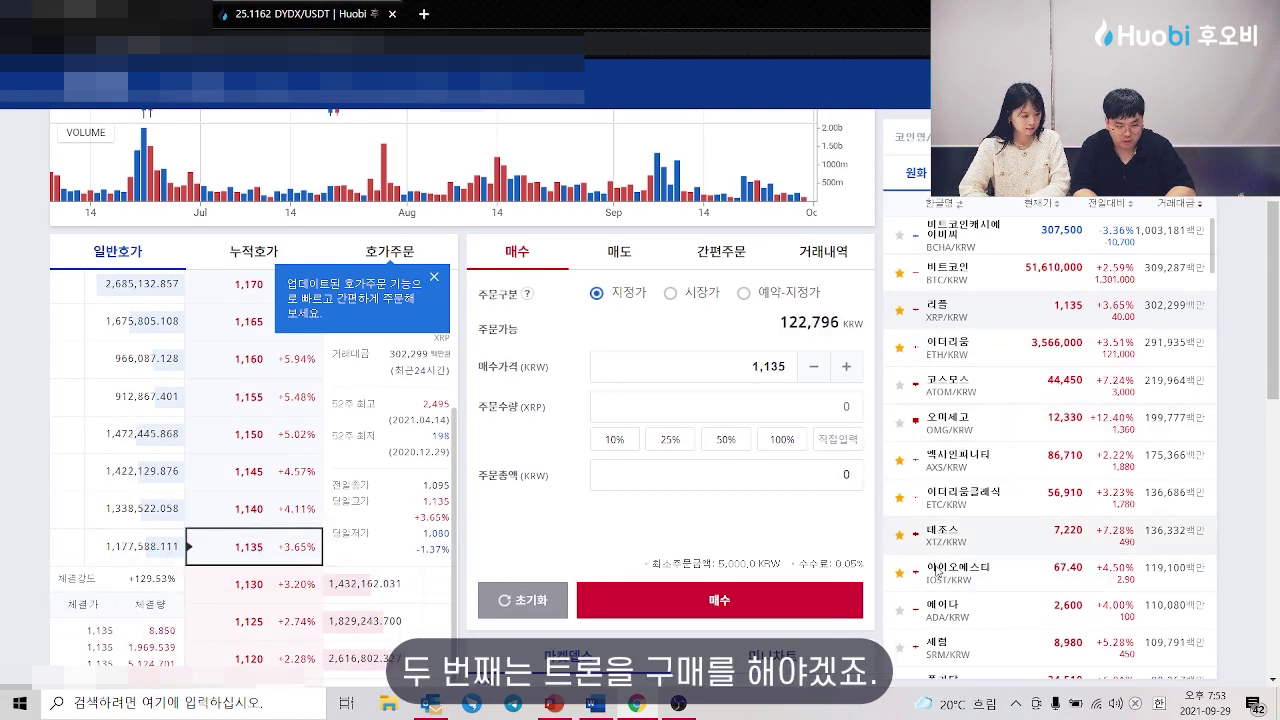
Step: Buy 1,001 TRX on the TRX/KRW market at 107 KRW and confirm the order
{"action": "type", "text": "trx"}
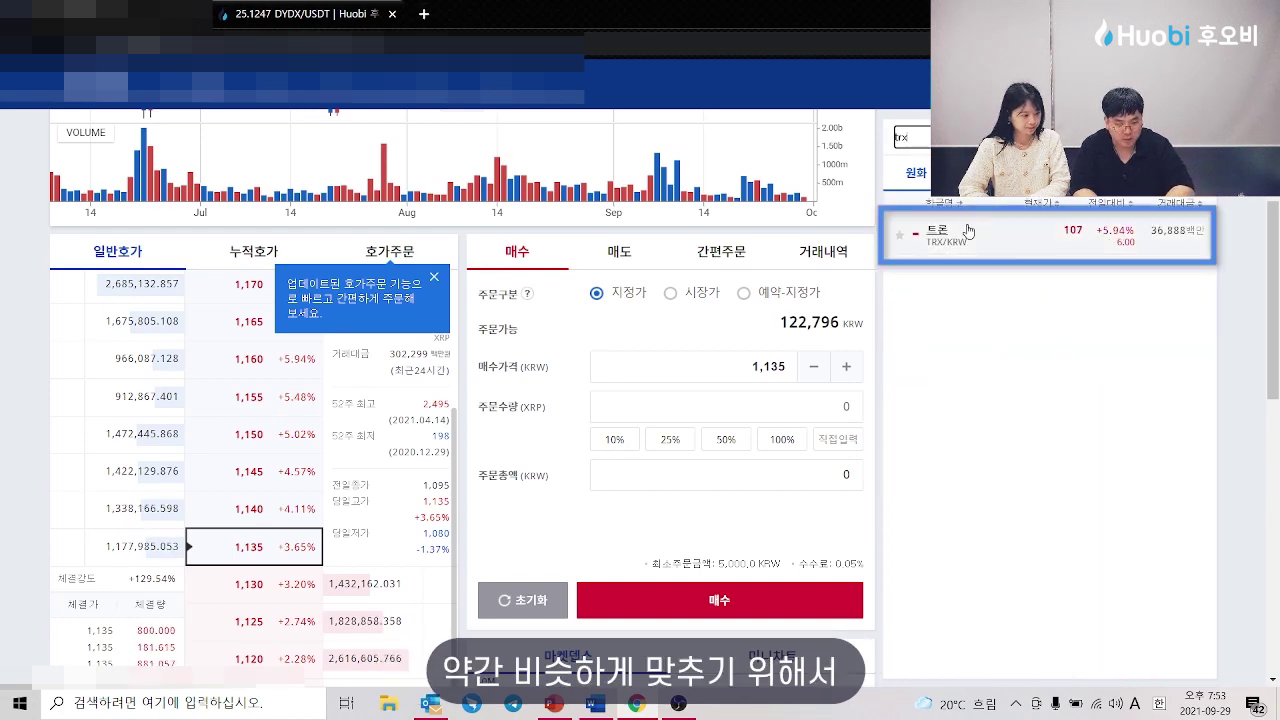
{"action": "left_click", "coordinate": [967, 231]}
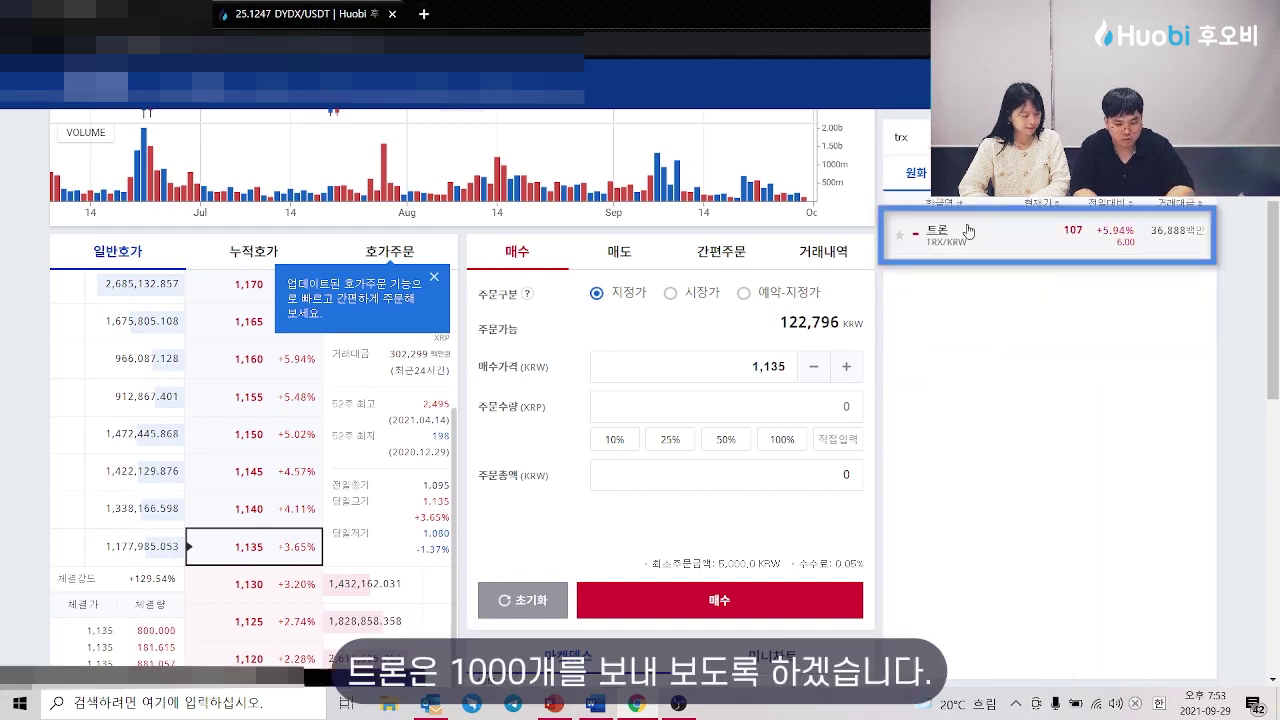
{"action": "left_click", "coordinate": [748, 406]}
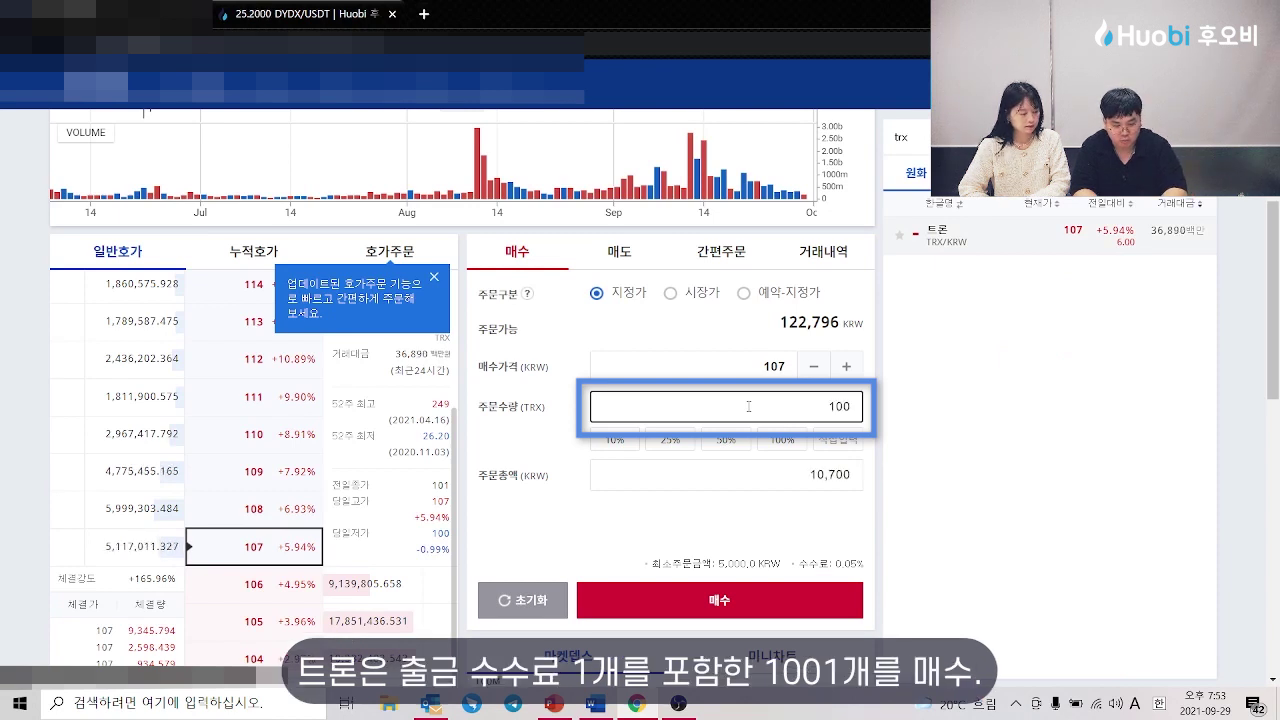
{"action": "left_click", "coordinate": [731, 602]}
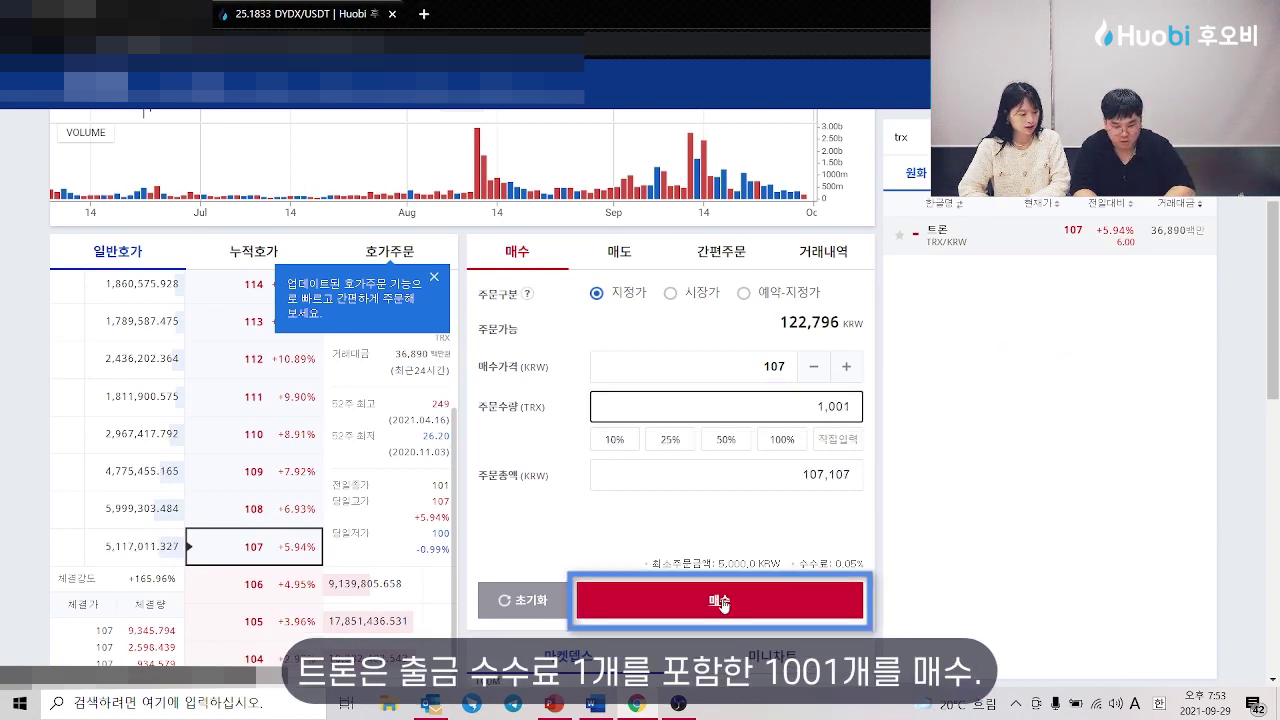
{"action": "left_click", "coordinate": [731, 452]}
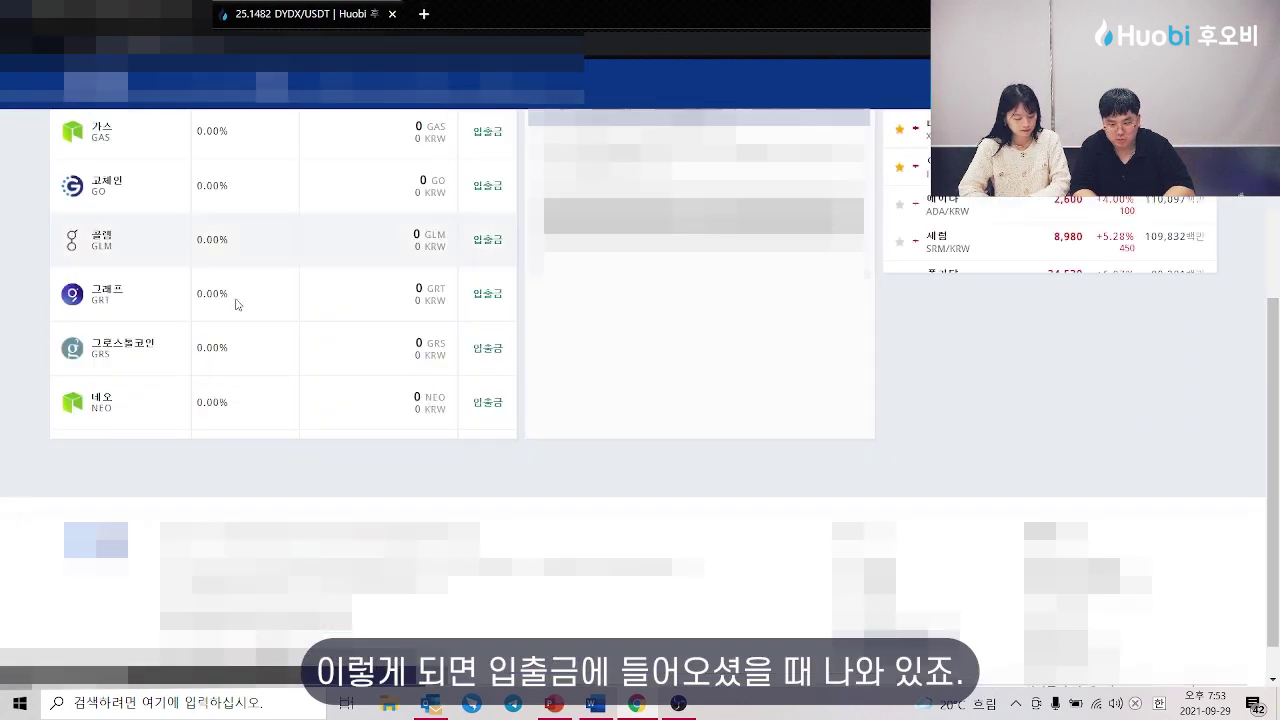
{"action": "scroll", "coordinate": [277, 377], "scroll_direction": "up", "scroll_amount": 6}
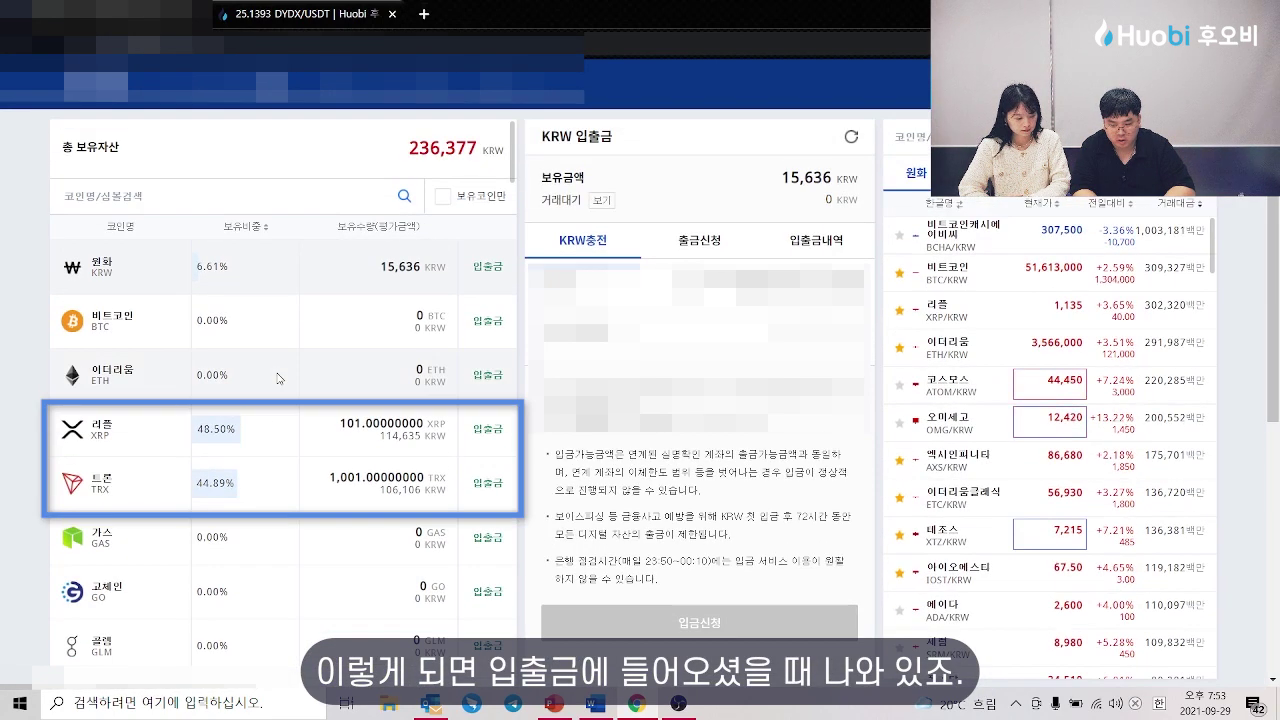
Step: Open Upbit's withdrawal request form for the 101 XRP held
{"action": "left_click", "coordinate": [320, 430]}
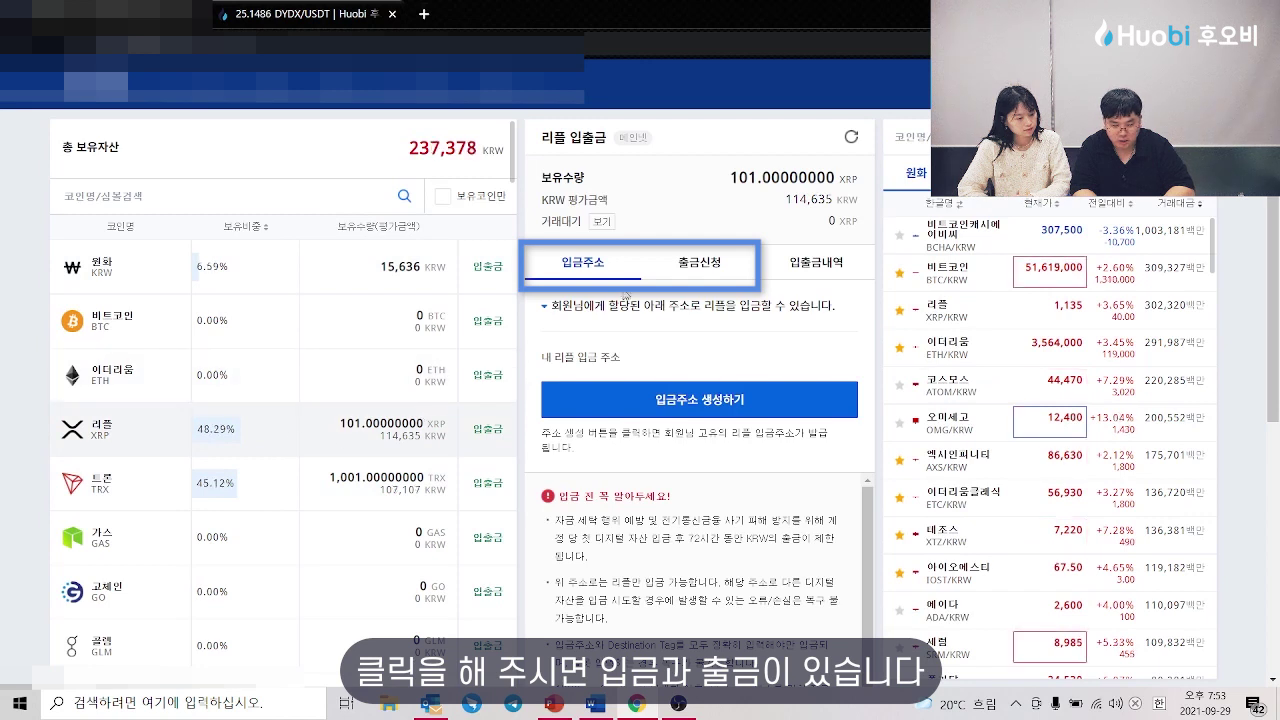
{"action": "left_click", "coordinate": [714, 268]}
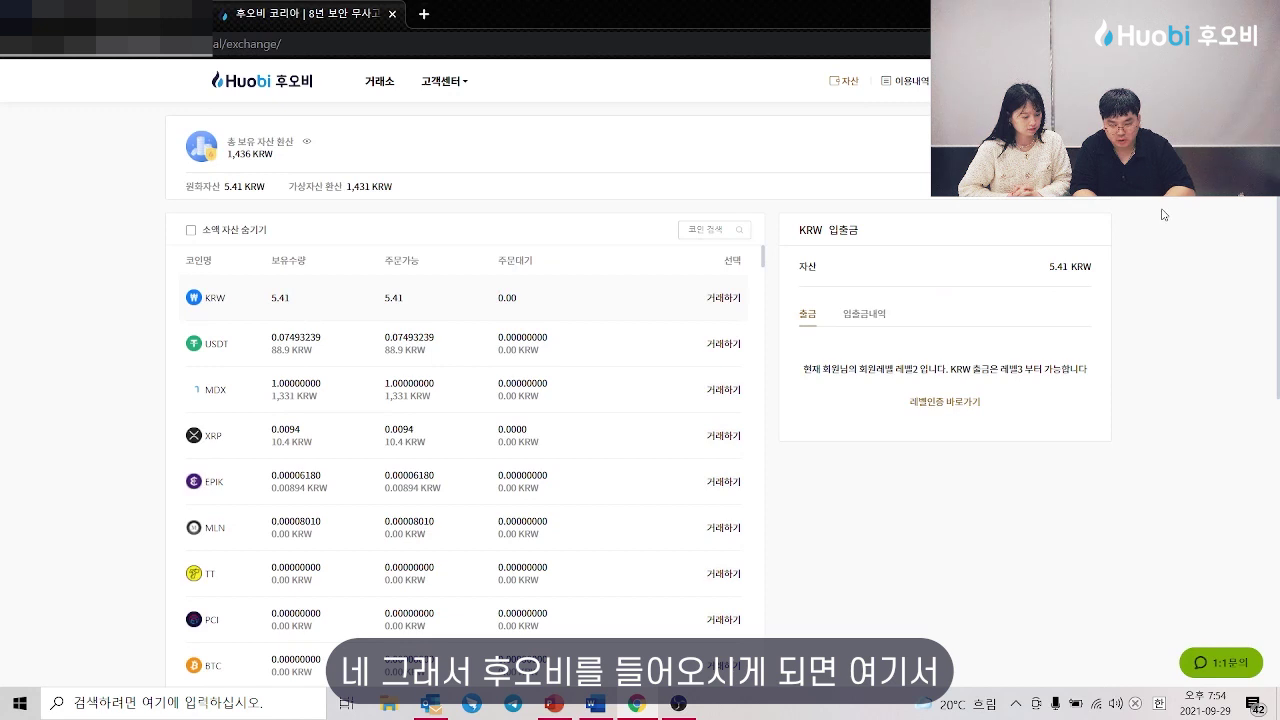
Step: Accept Huobi Korea's address-tag notice to reveal the XRP deposit address, and copy it
{"action": "left_click", "coordinate": [610, 450]}
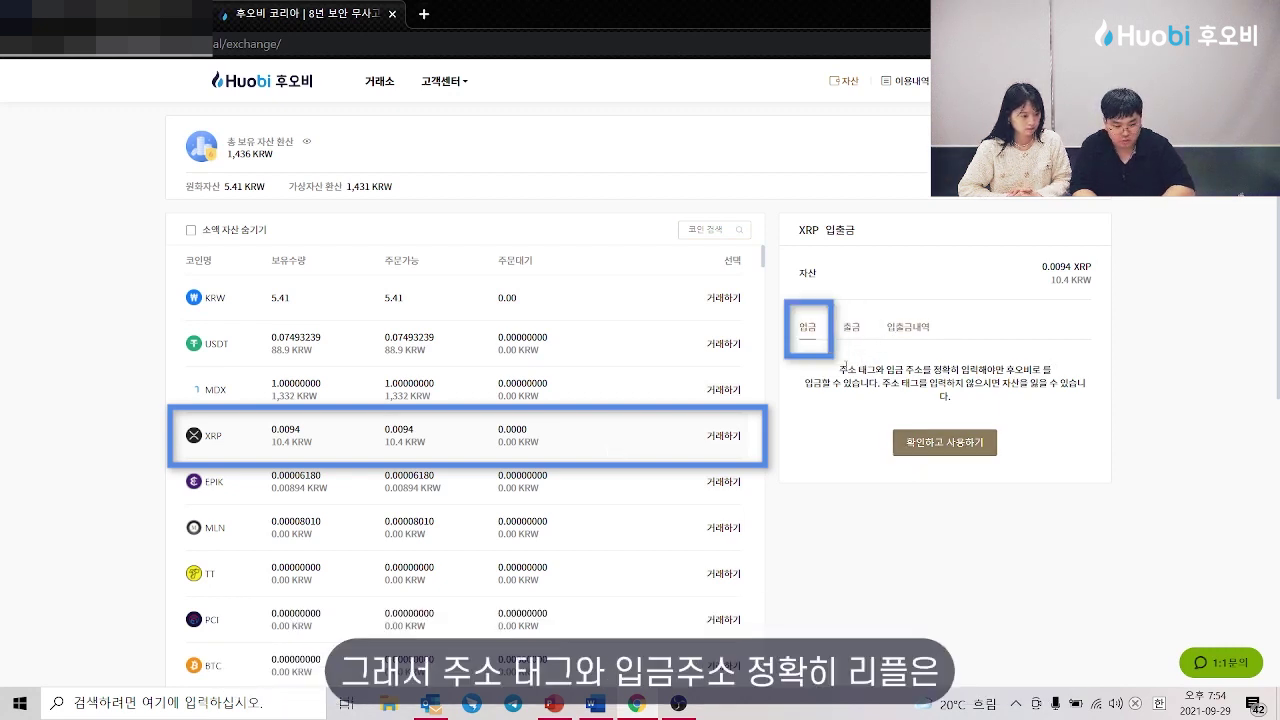
{"action": "left_click_drag", "start_coordinate": [844, 365], "coordinate": [1005, 407]}
{"action": "left_click", "coordinate": [1017, 414]}
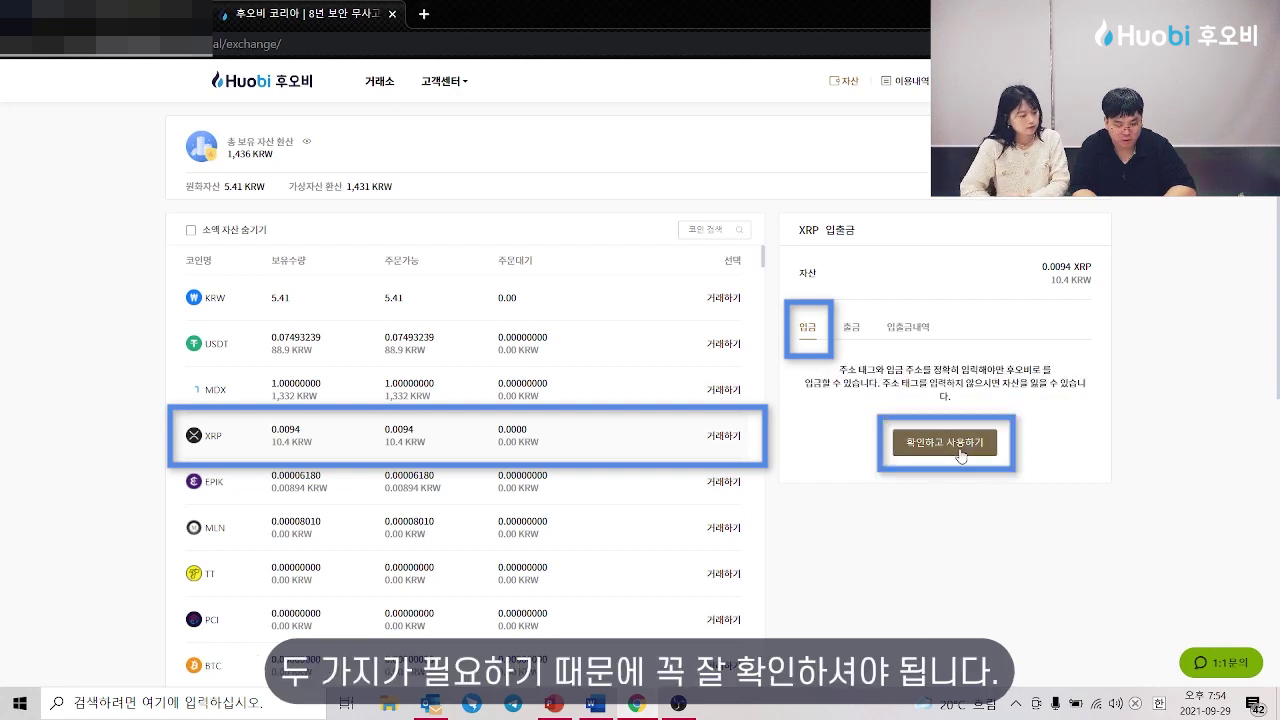
{"action": "left_click", "coordinate": [961, 452]}
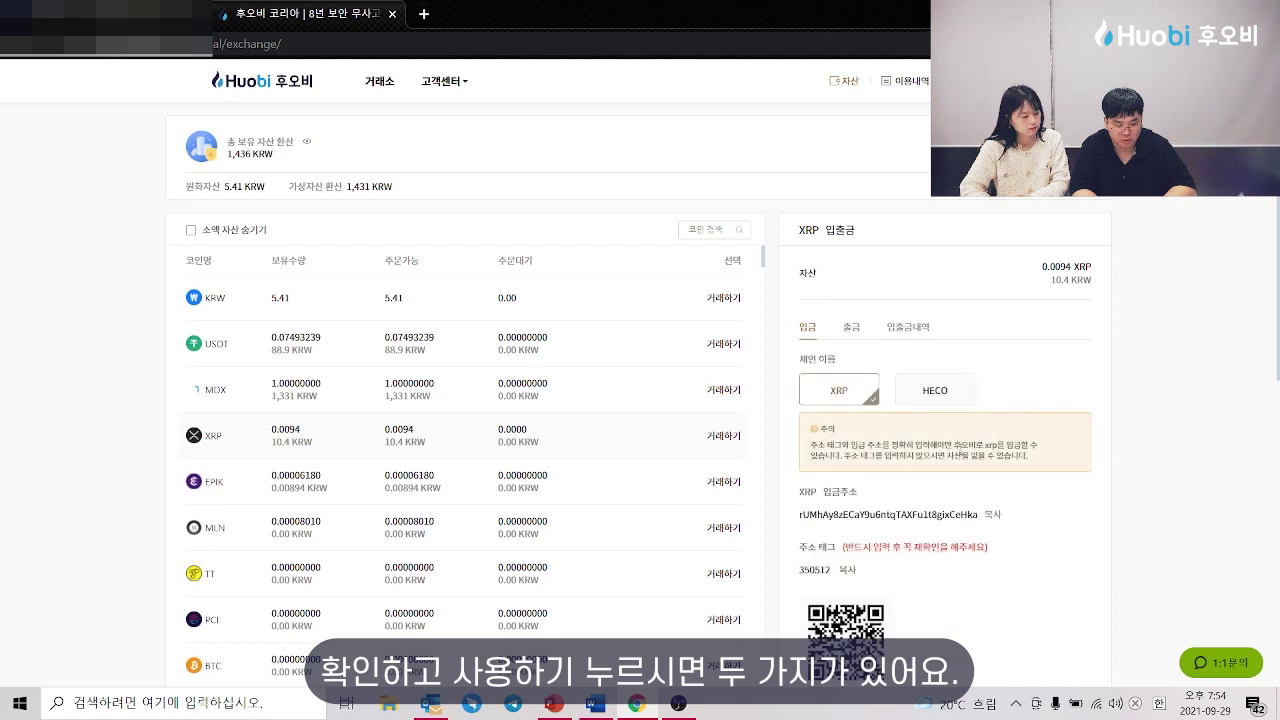
{"action": "scroll", "coordinate": [962, 452], "scroll_direction": "down", "scroll_amount": 1}
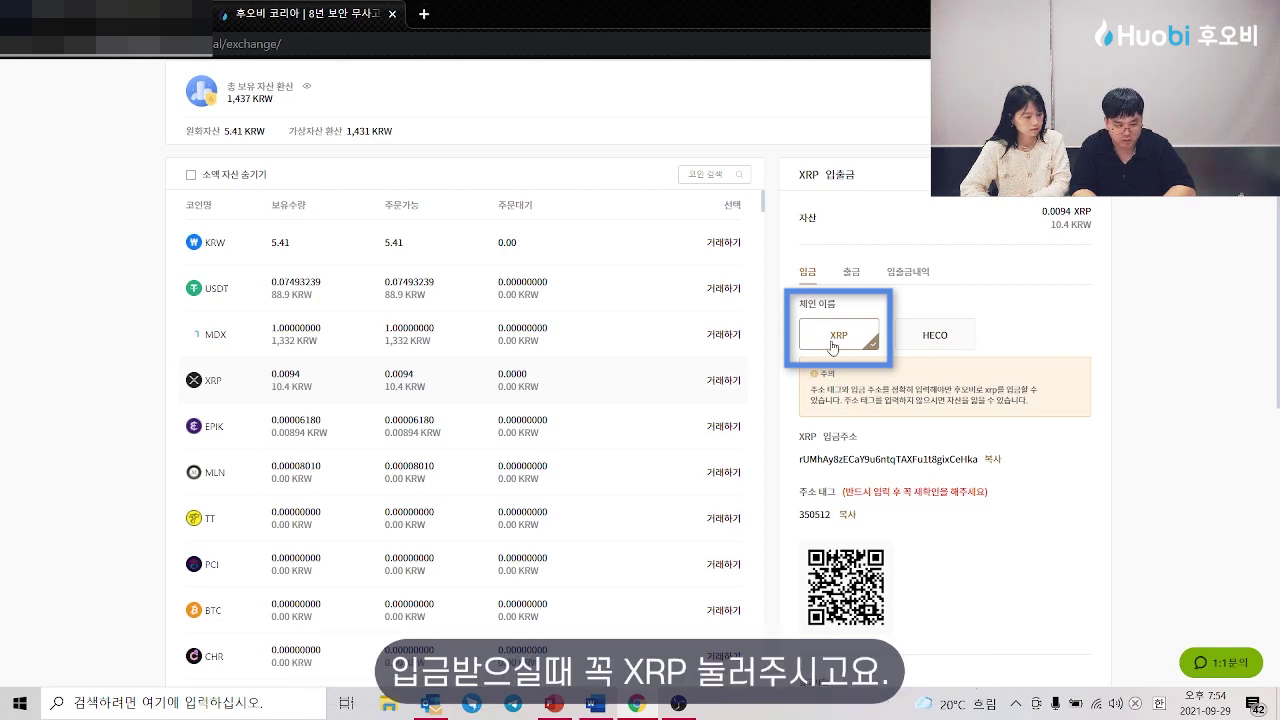
{"action": "scroll", "coordinate": [842, 350], "scroll_direction": "down", "scroll_amount": 1}
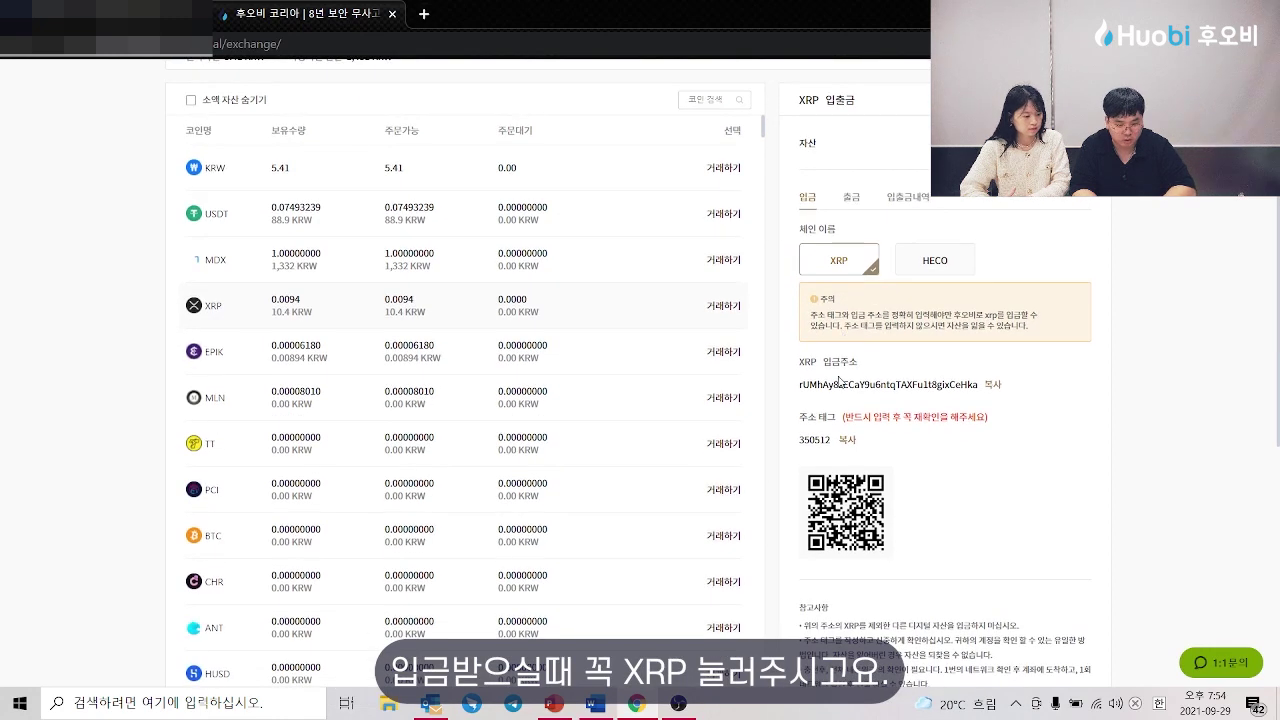
{"action": "left_click", "coordinate": [992, 384]}
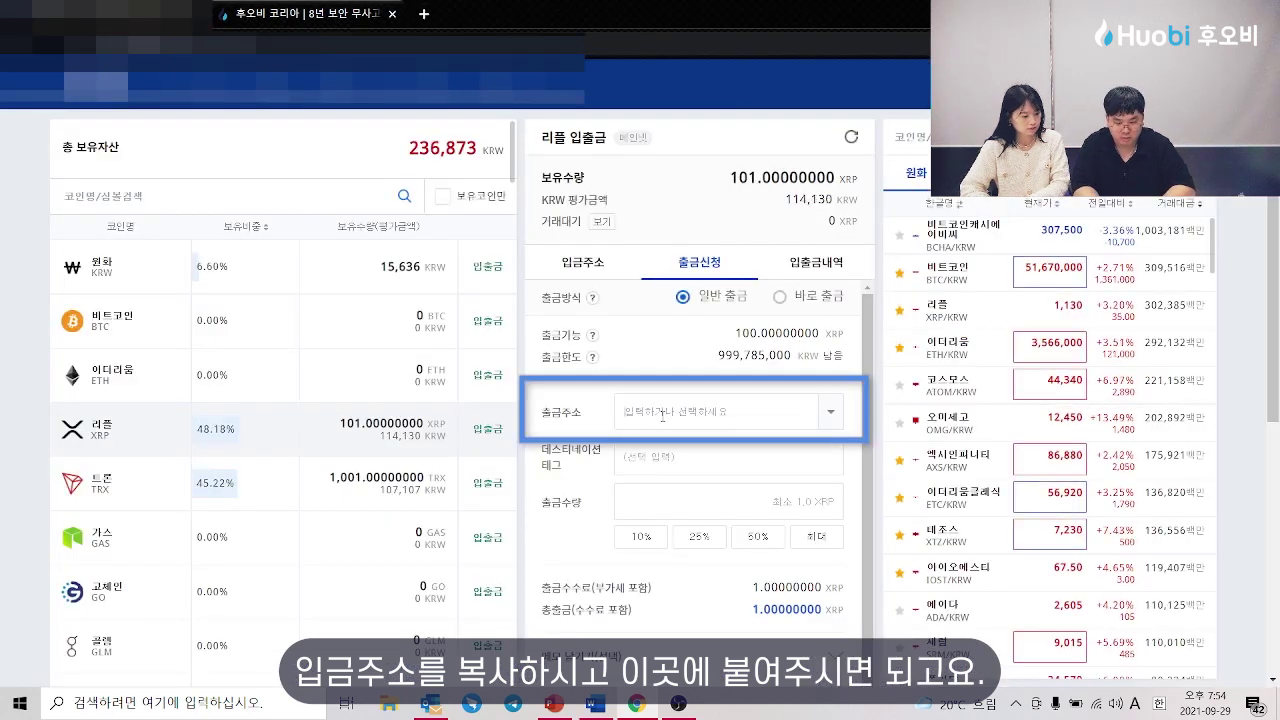
Step: Fill Upbit's XRP withdrawal with the Huobi deposit address and destination tag
{"action": "type", "text": "rUMhAy8zECaY9u6ntqTXAFu1t8gixCeHka"}
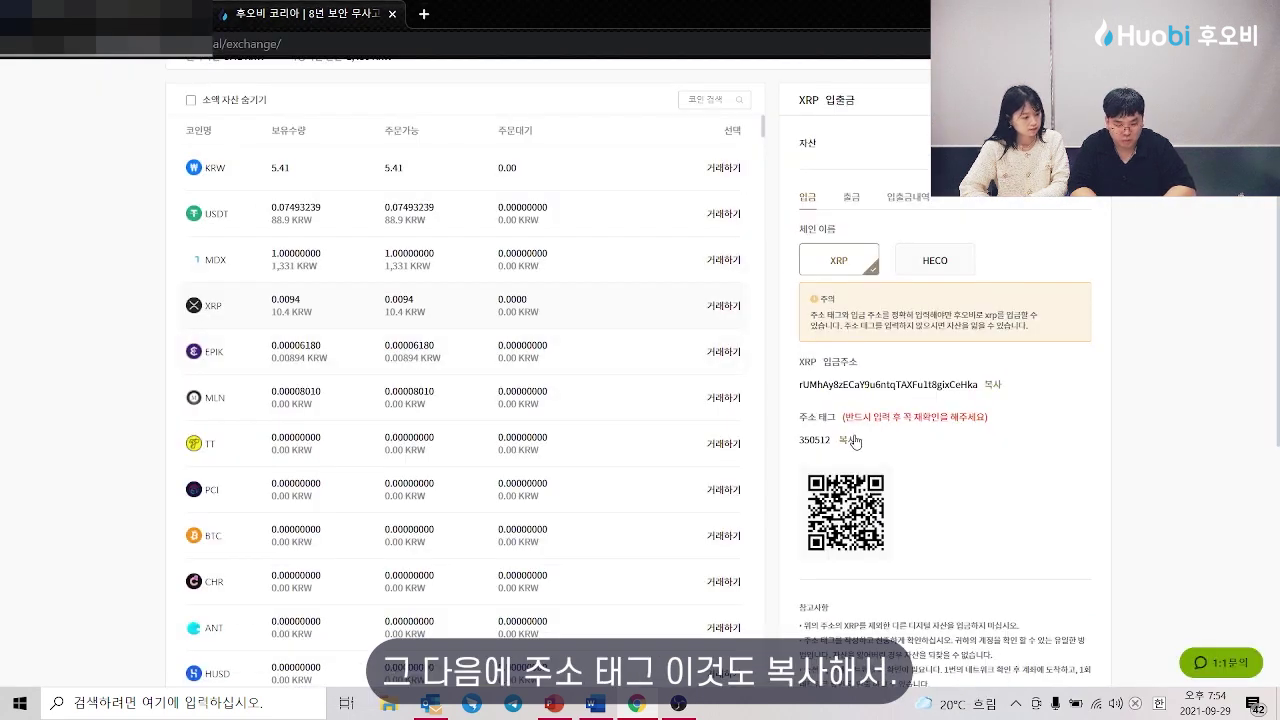
{"action": "left_click", "coordinate": [852, 440]}
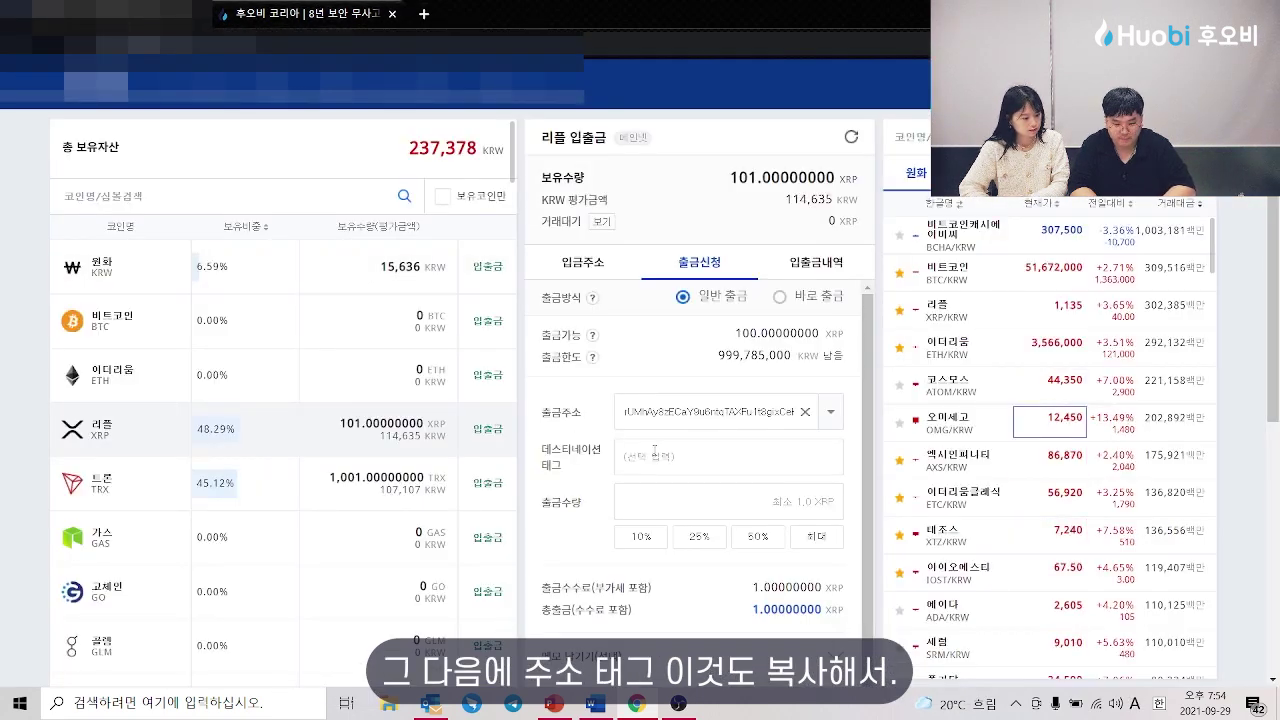
{"action": "left_click", "coordinate": [658, 456]}
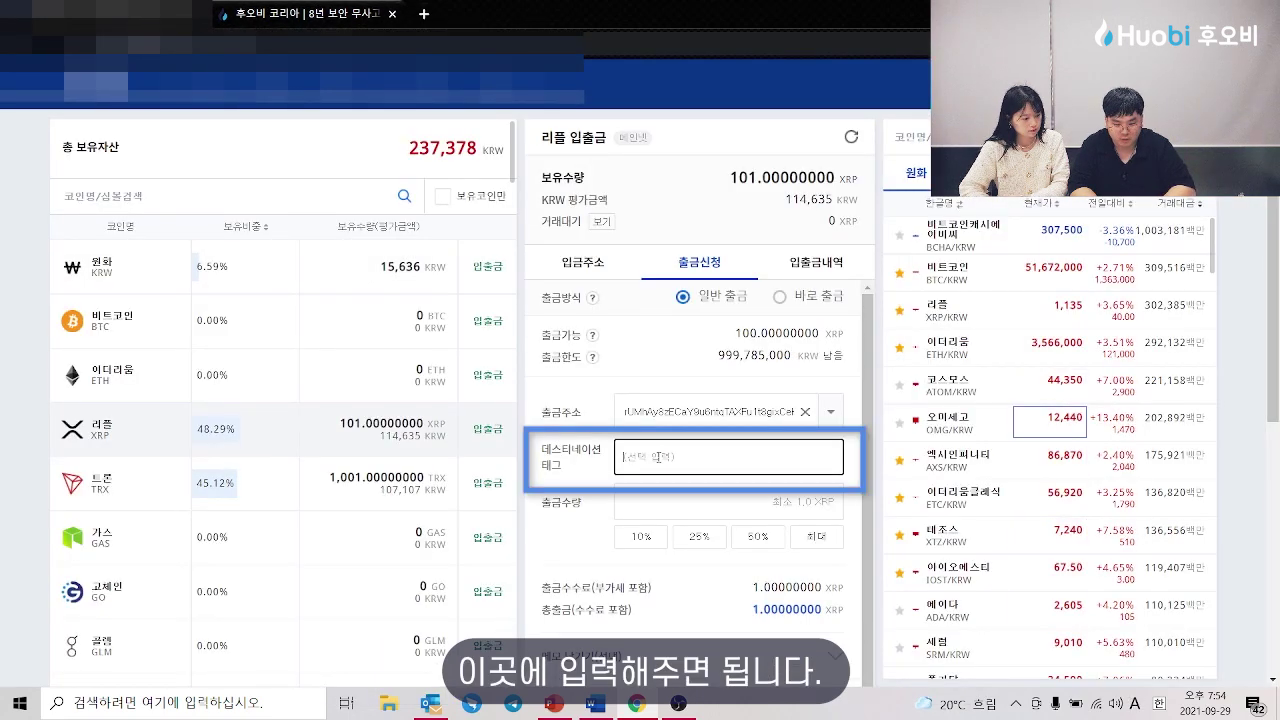
{"action": "type", "text": "350512"}
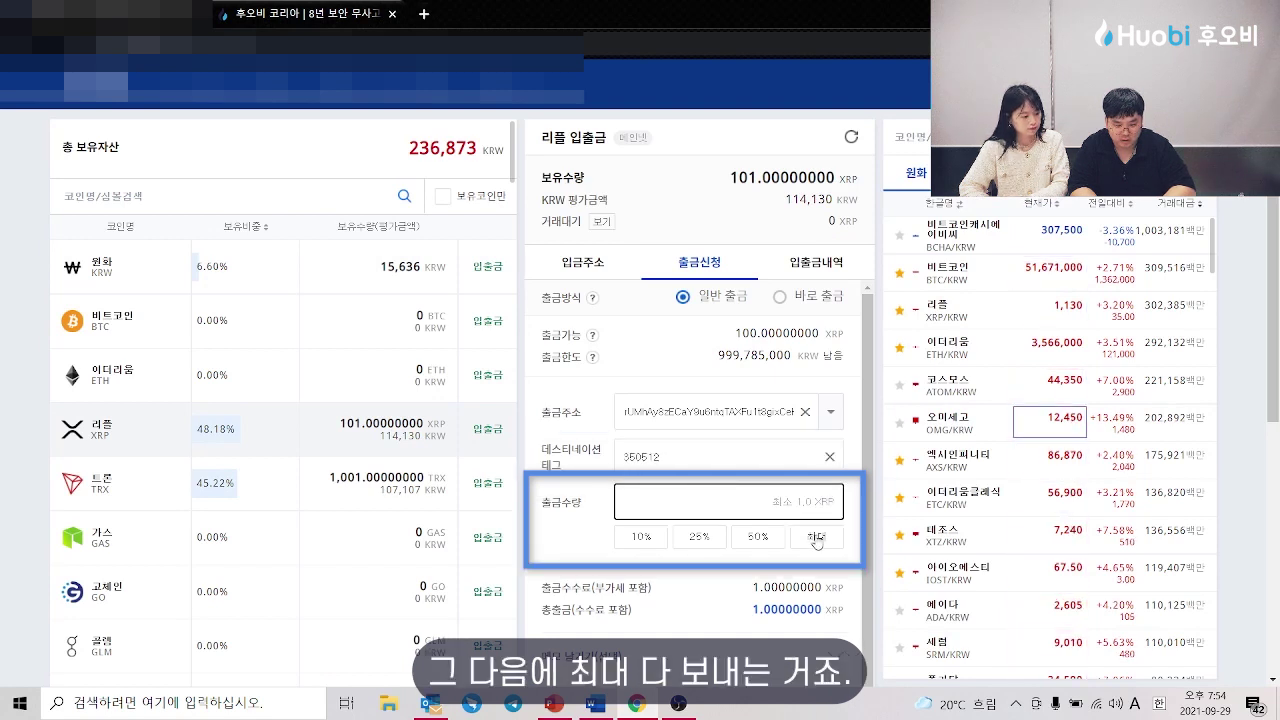
Step: Set the maximum 100 XRP amount and submit the withdrawal request
{"action": "left_click", "coordinate": [817, 538]}
{"action": "scroll", "coordinate": [753, 578], "scroll_direction": "down", "scroll_amount": 1}
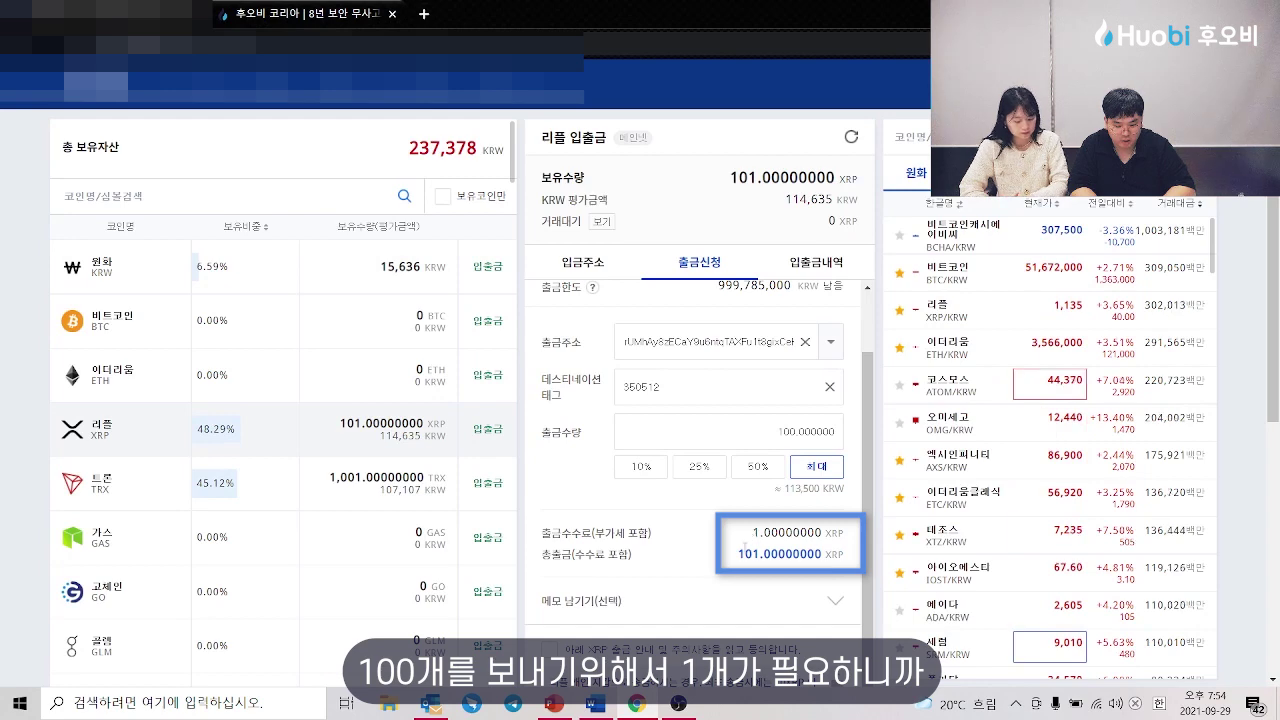
{"action": "left_click_drag", "start_coordinate": [738, 554], "coordinate": [770, 557]}
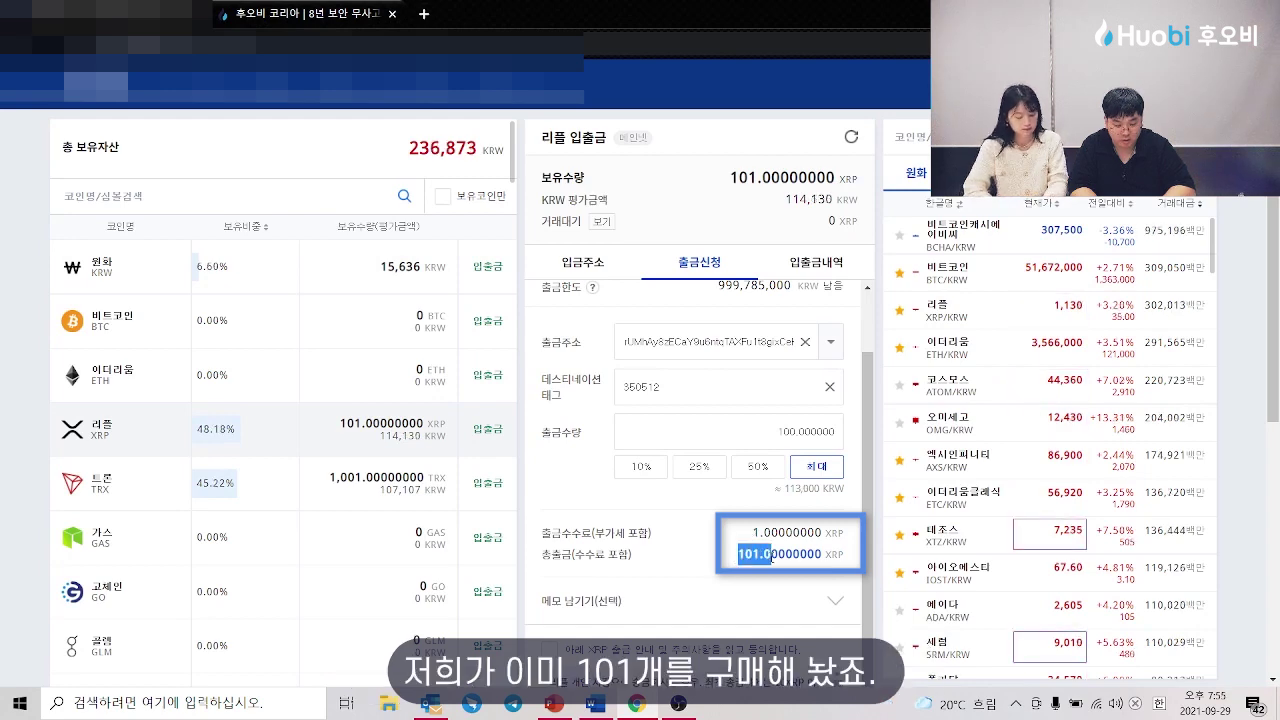
{"action": "left_click", "coordinate": [770, 557]}
{"action": "scroll", "coordinate": [684, 570], "scroll_direction": "down", "scroll_amount": 1}
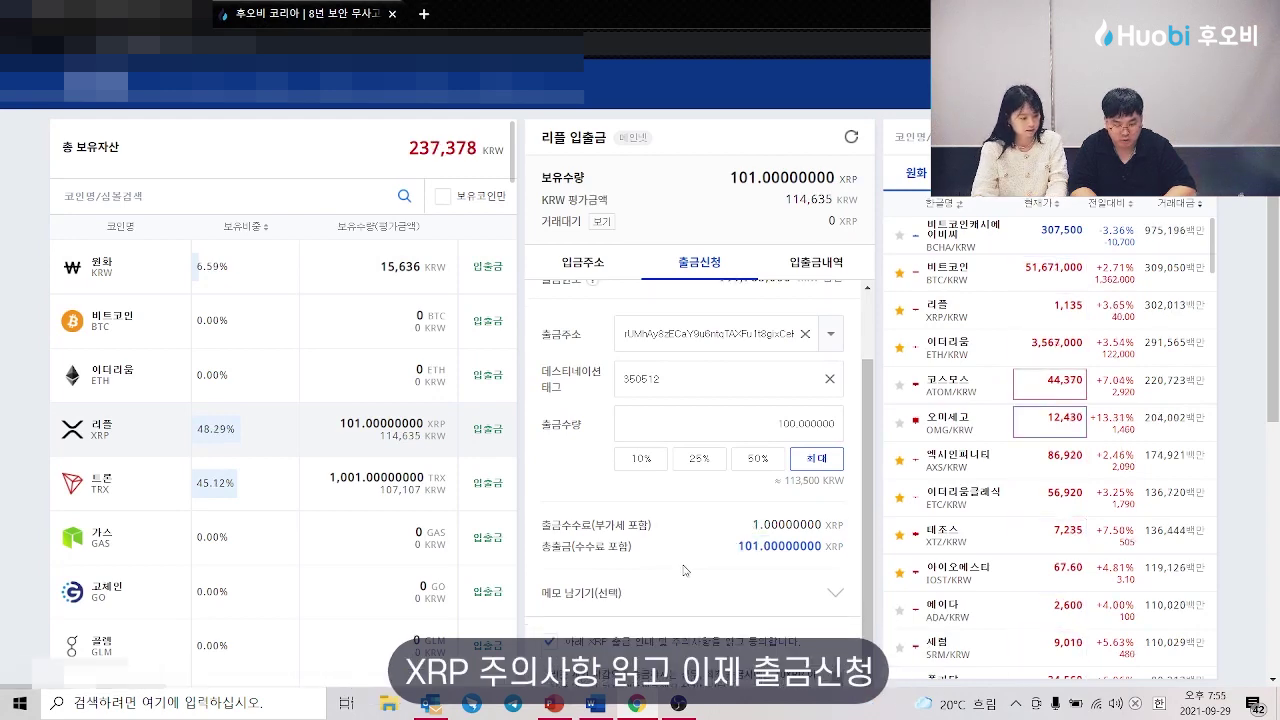
{"action": "scroll", "coordinate": [684, 570], "scroll_direction": "down", "scroll_amount": 3}
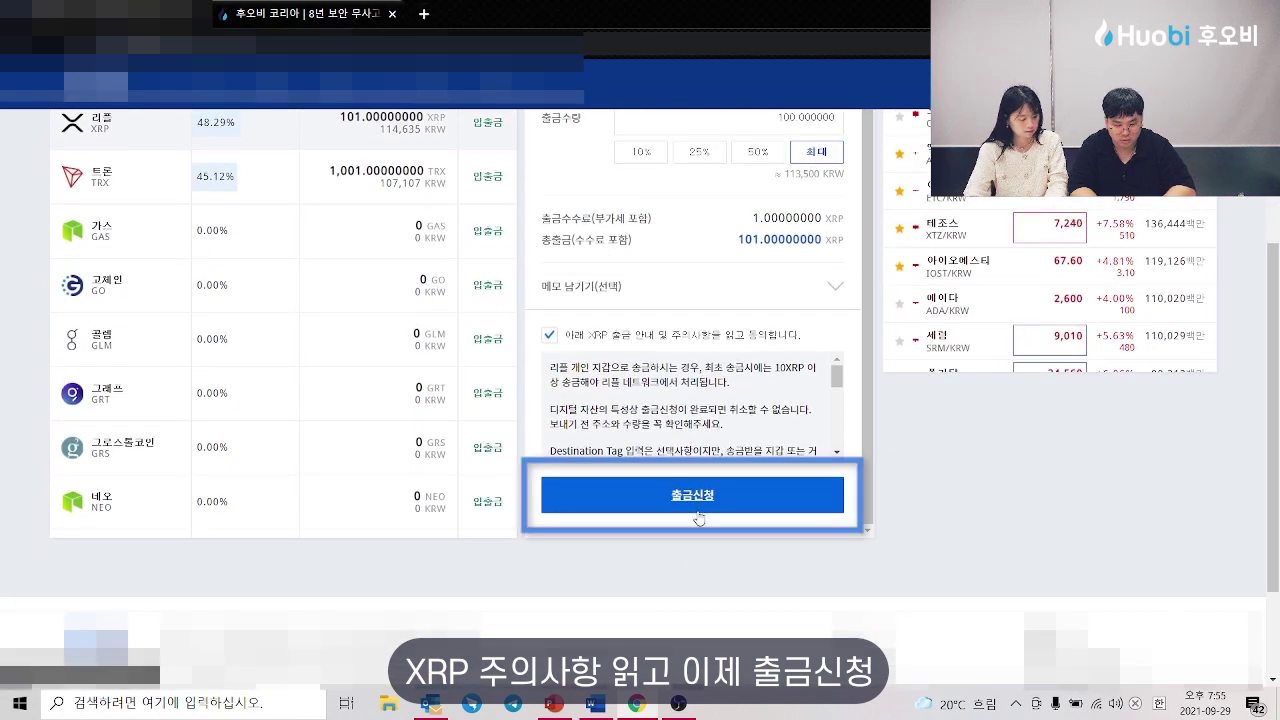
{"action": "left_click", "coordinate": [692, 506]}
Step: Switch the withdrawal form to Tron (TRX)
{"action": "scroll", "coordinate": [640, 350], "scroll_direction": "up", "scroll_amount": 2}
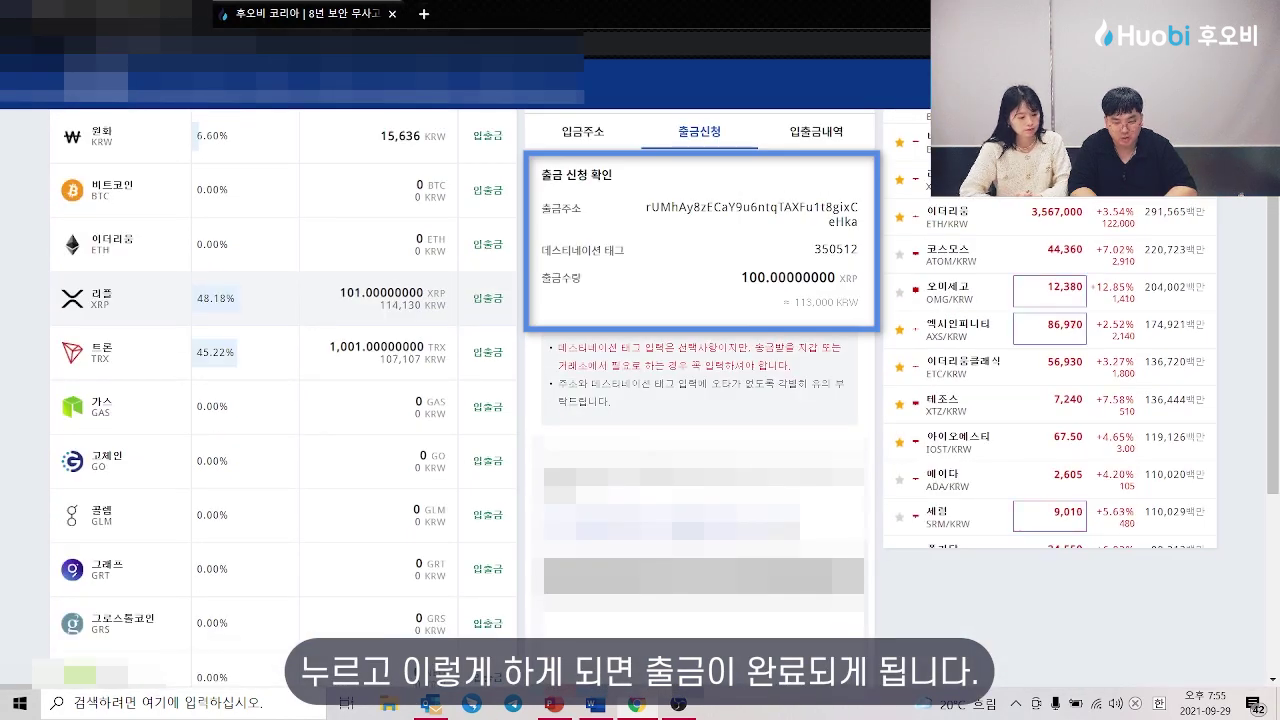
{"action": "left_click", "coordinate": [420, 352]}
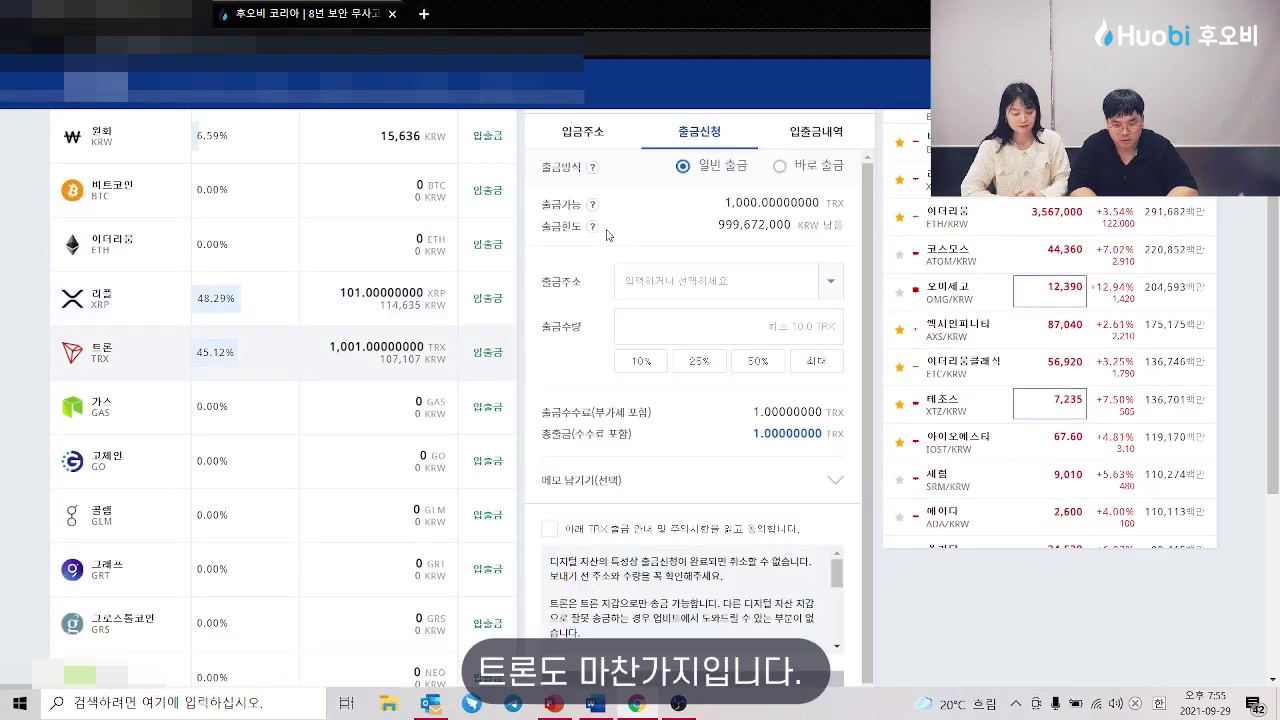
{"action": "scroll", "coordinate": [434, 412], "scroll_direction": "up", "scroll_amount": 1}
{"action": "scroll", "coordinate": [434, 412], "scroll_direction": "up", "scroll_amount": 1}
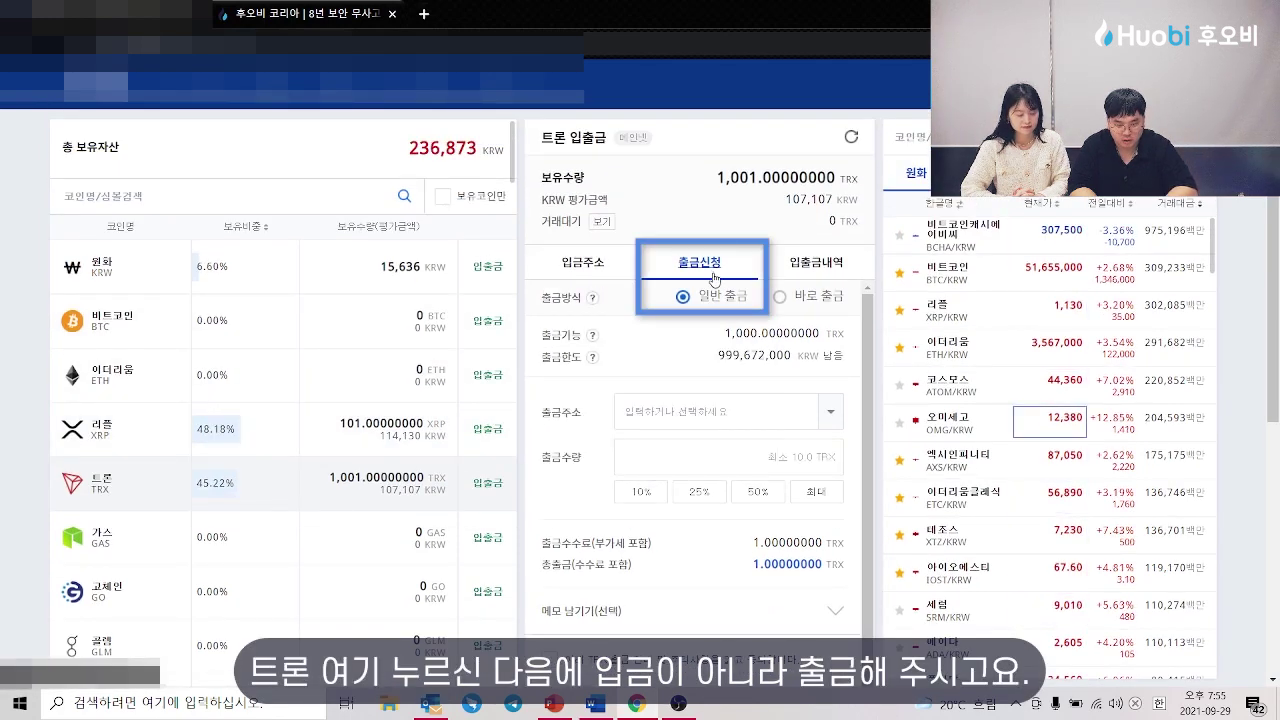
Step: Find TRX in Huobi Korea's assets, copy its deposit address, and paste it into Upbit
{"action": "left_click", "coordinate": [300, 14]}
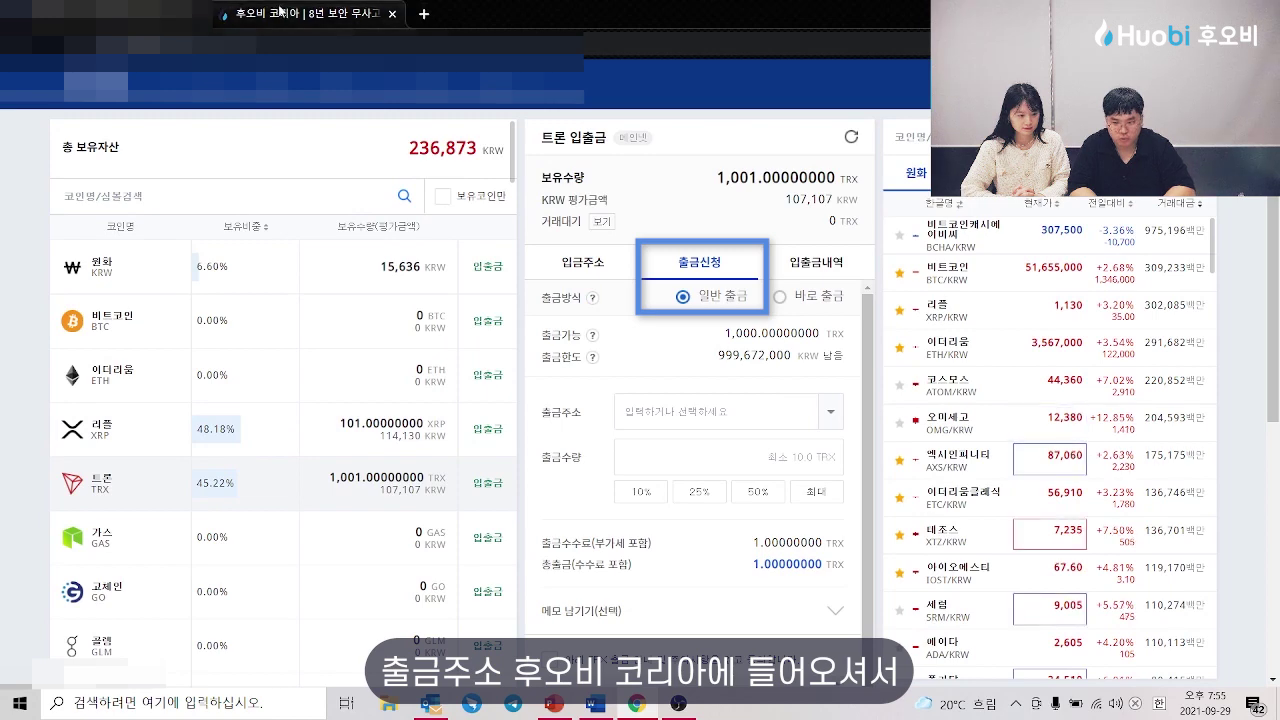
{"action": "left_click", "coordinate": [720, 194]}
{"action": "type", "text": "trx"}
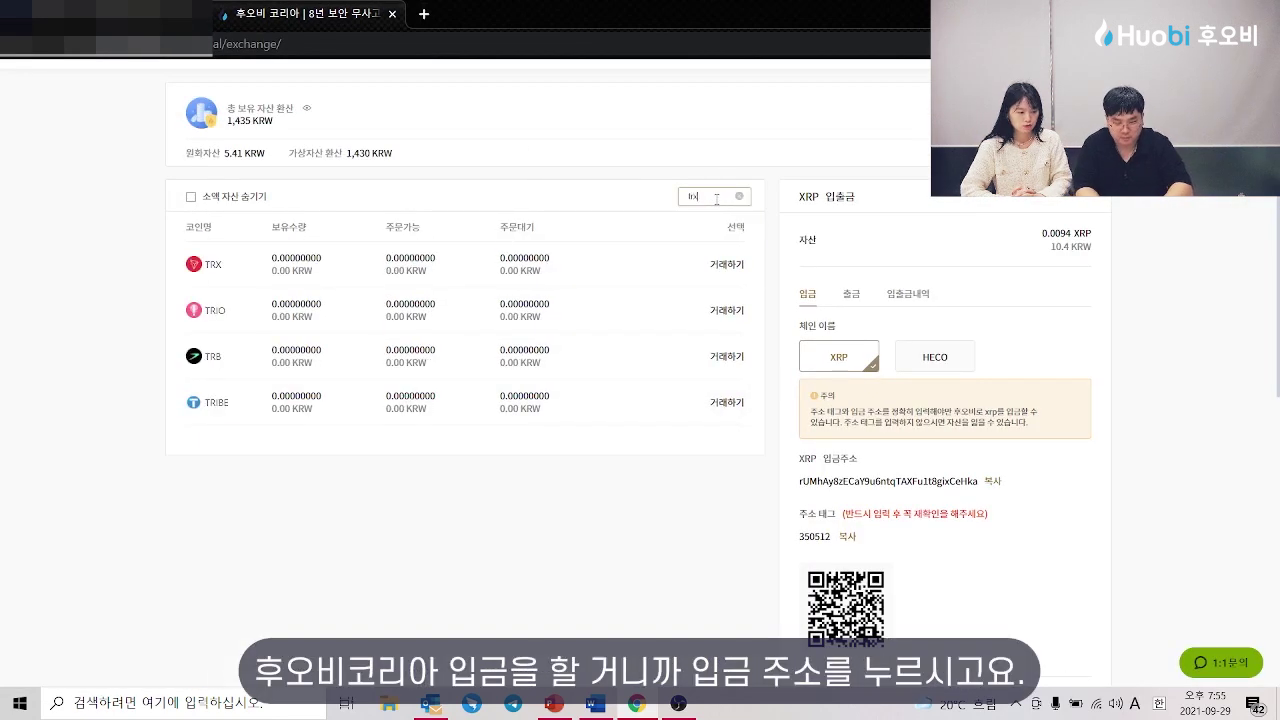
{"action": "left_click", "coordinate": [604, 261]}
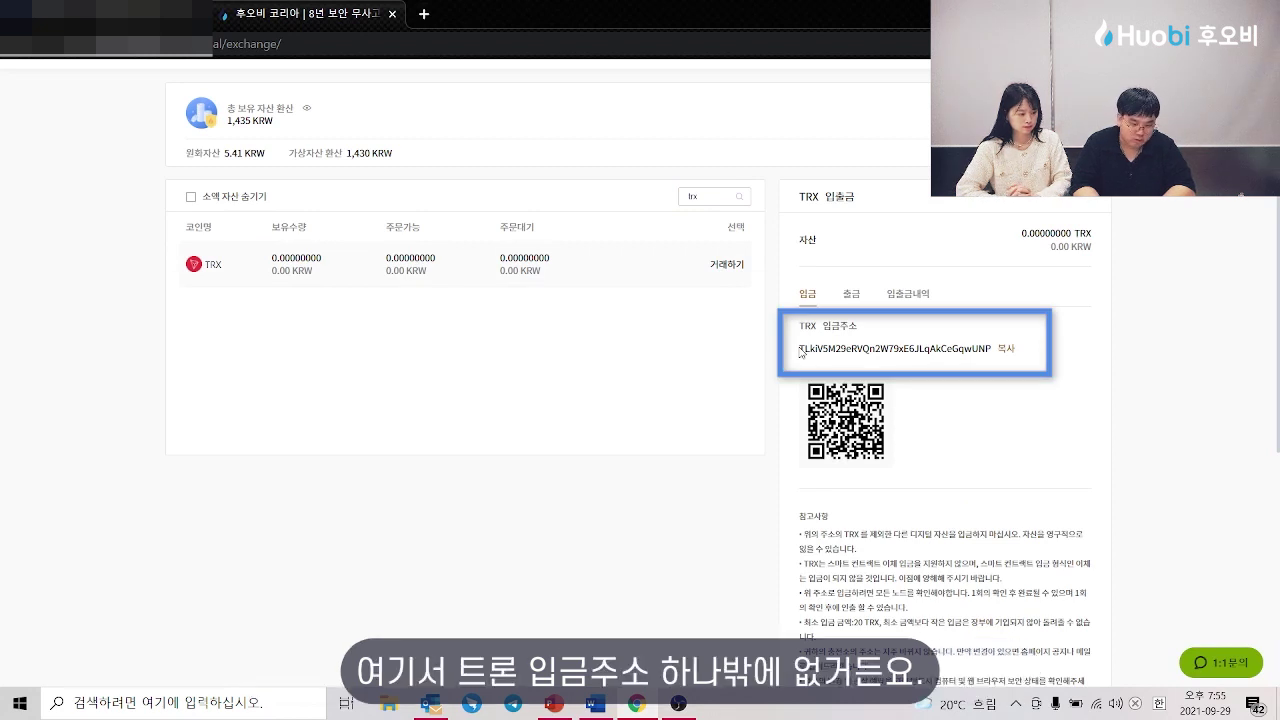
{"action": "left_click_drag", "start_coordinate": [801, 347], "coordinate": [980, 345]}
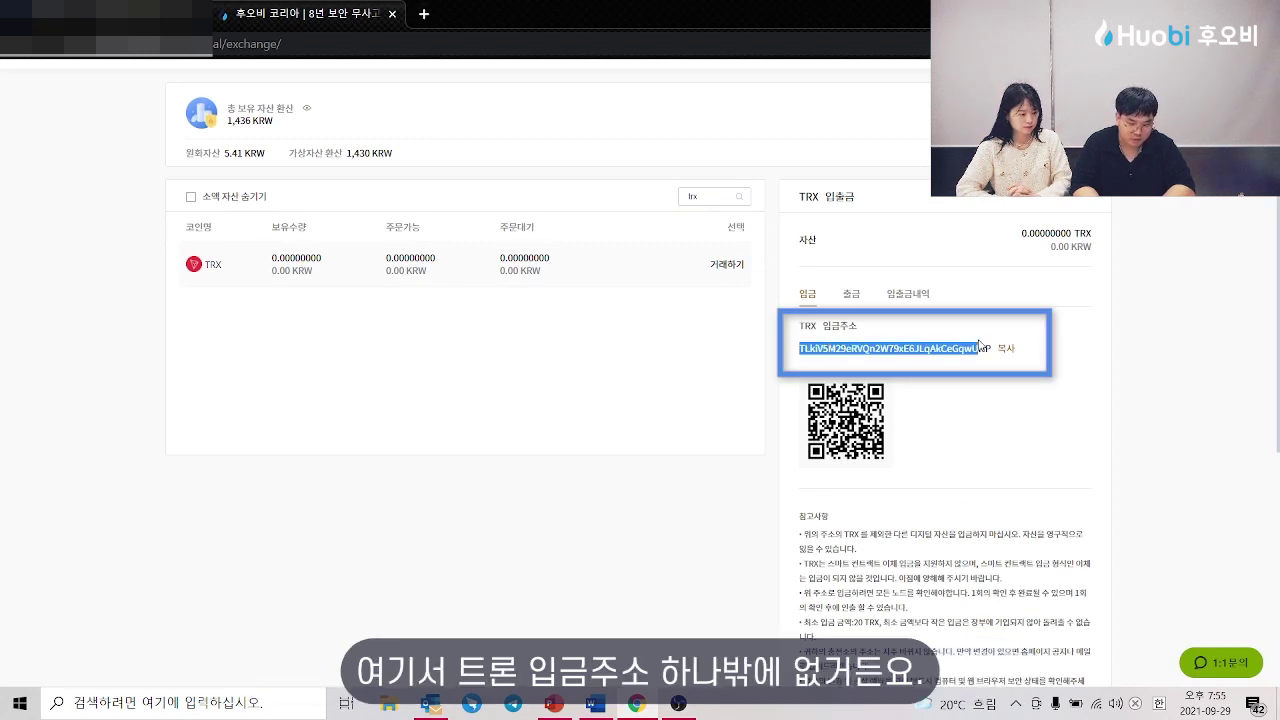
{"action": "left_click", "coordinate": [1005, 347]}
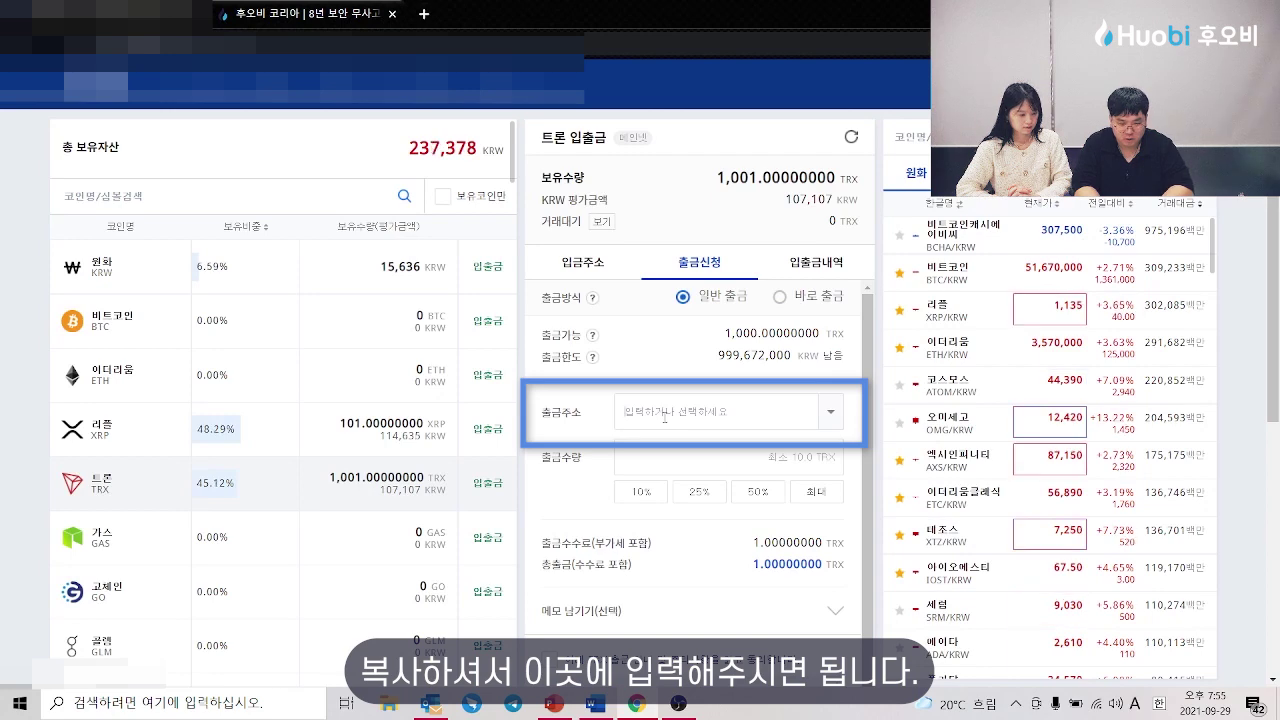
{"action": "key", "text": "ctrl+v"}
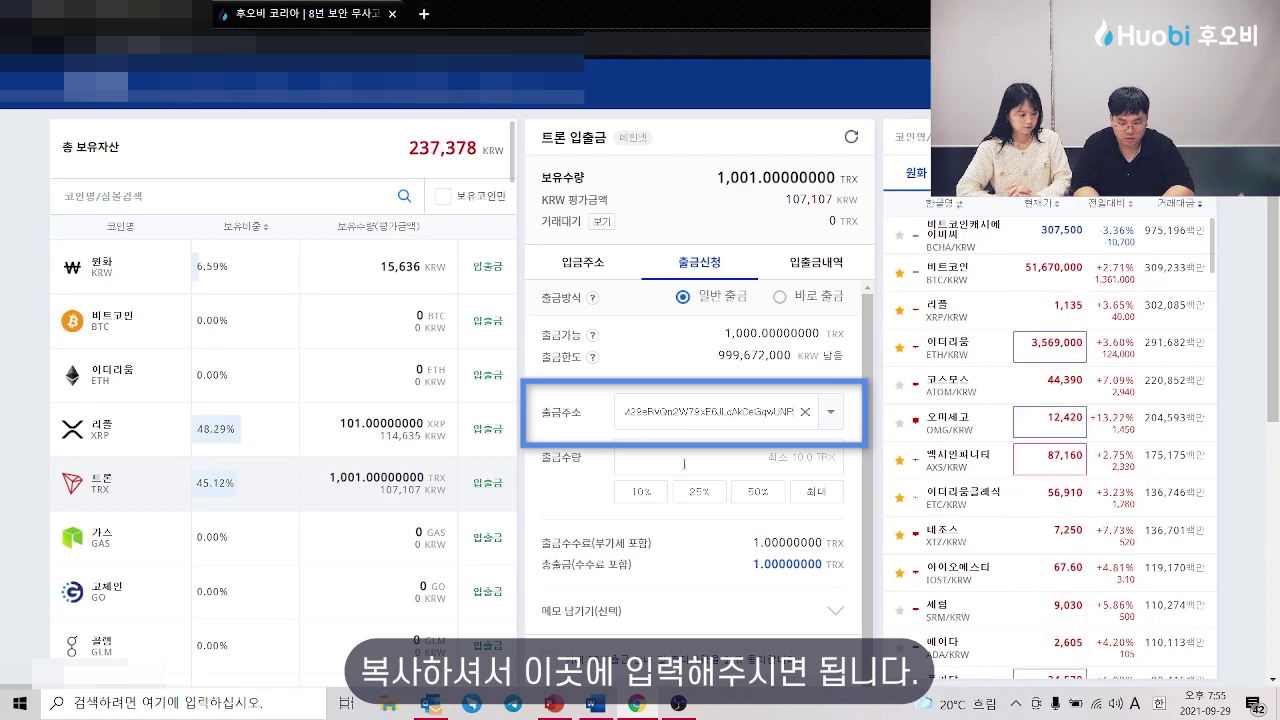
Step: Withdraw the maximum 1,000 TRX from Upbit to the Huobi Korea address
{"action": "left_click", "coordinate": [684, 463]}
{"action": "left_click", "coordinate": [817, 491]}
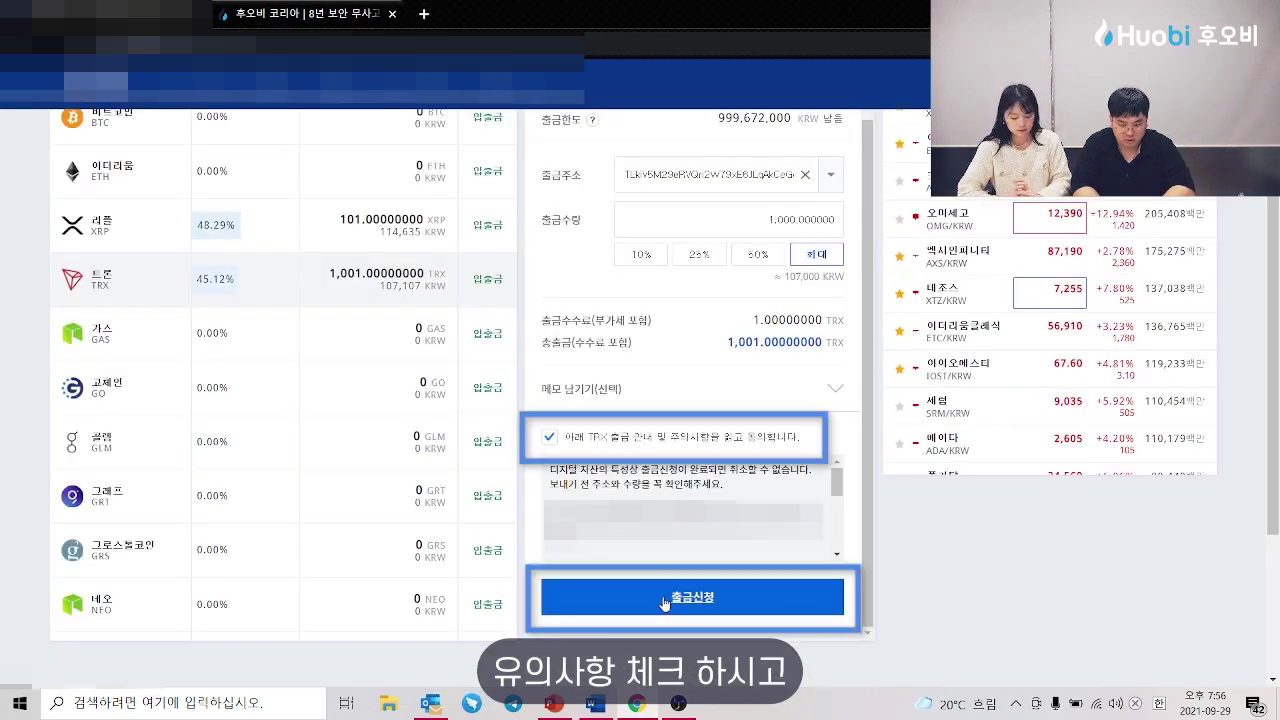
{"action": "left_click", "coordinate": [643, 674]}
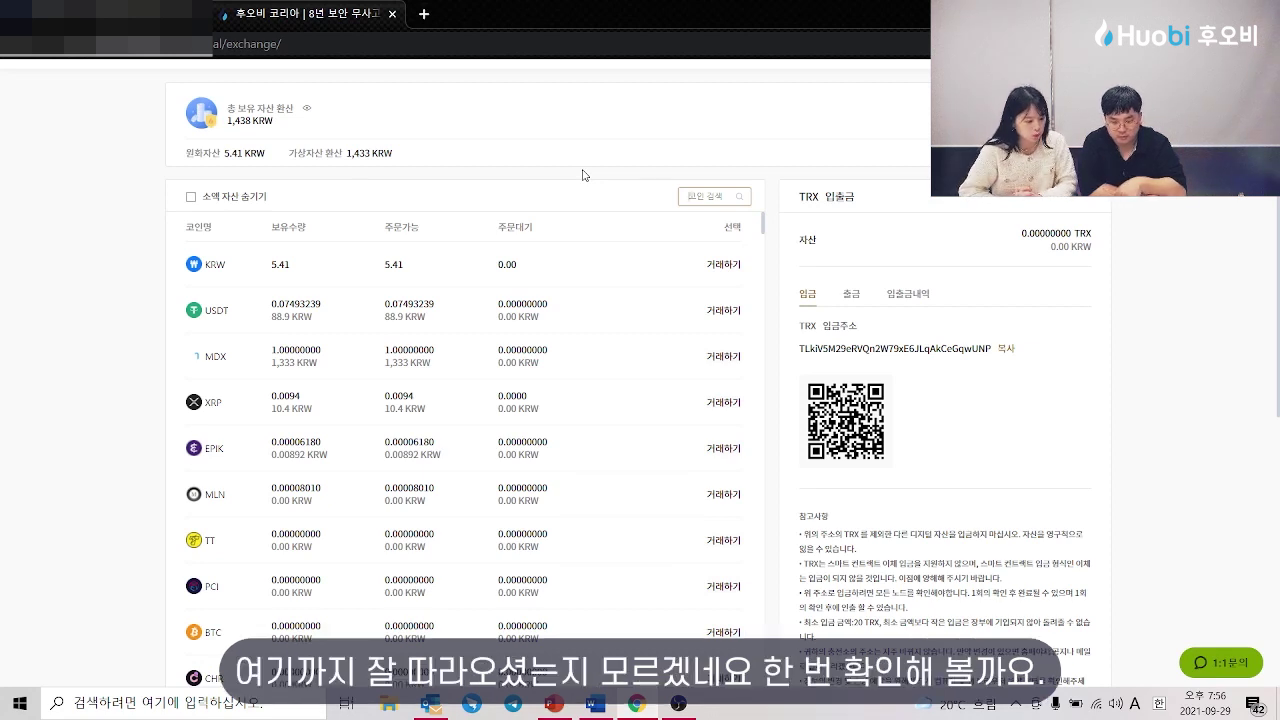
Step: Check the 100.0094 XRP balance and show XRP's USDT and BTC market options
{"action": "scroll", "coordinate": [365, 437], "scroll_direction": "up", "scroll_amount": 1}
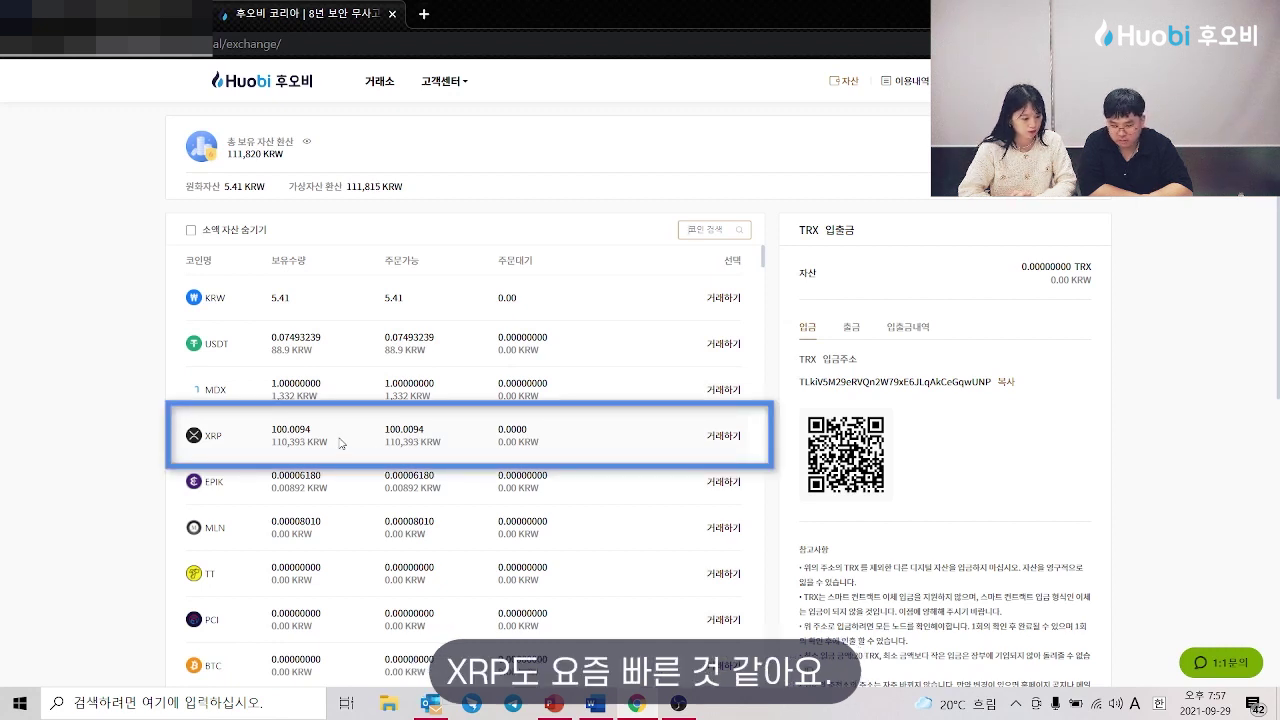
{"action": "left_click", "coordinate": [726, 440]}
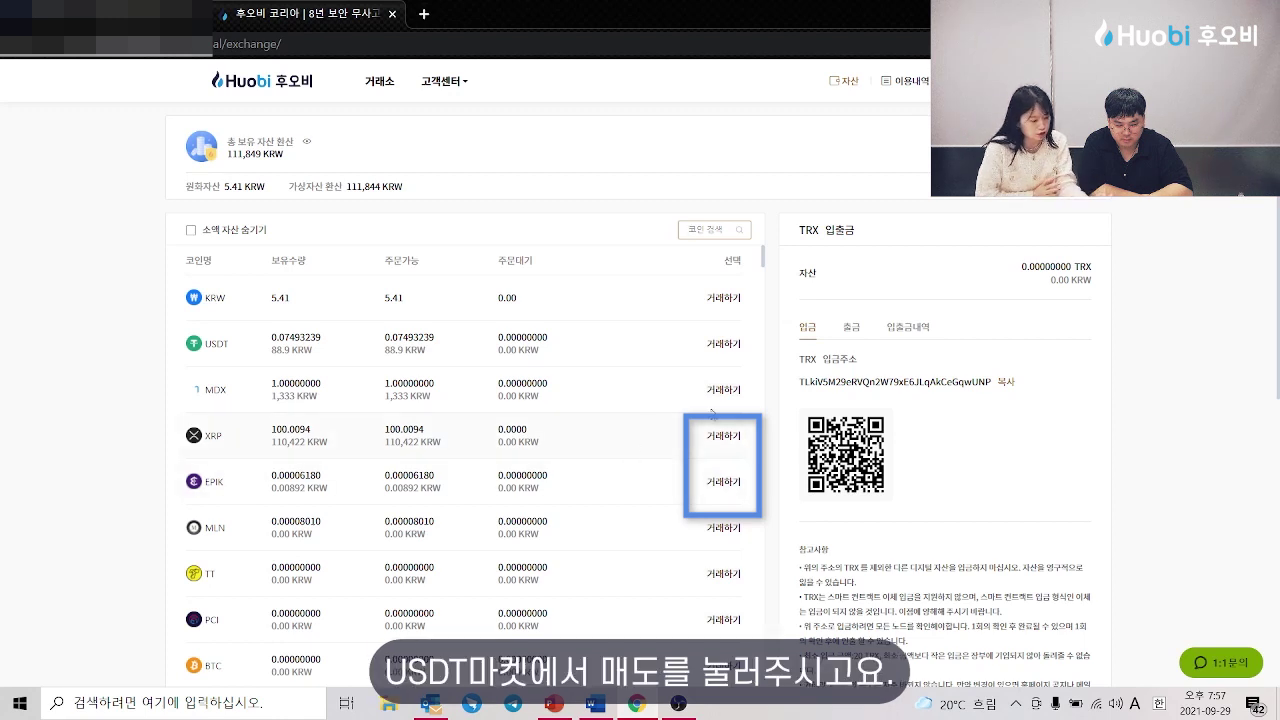
{"action": "mouse_move", "coordinate": [728, 445]}
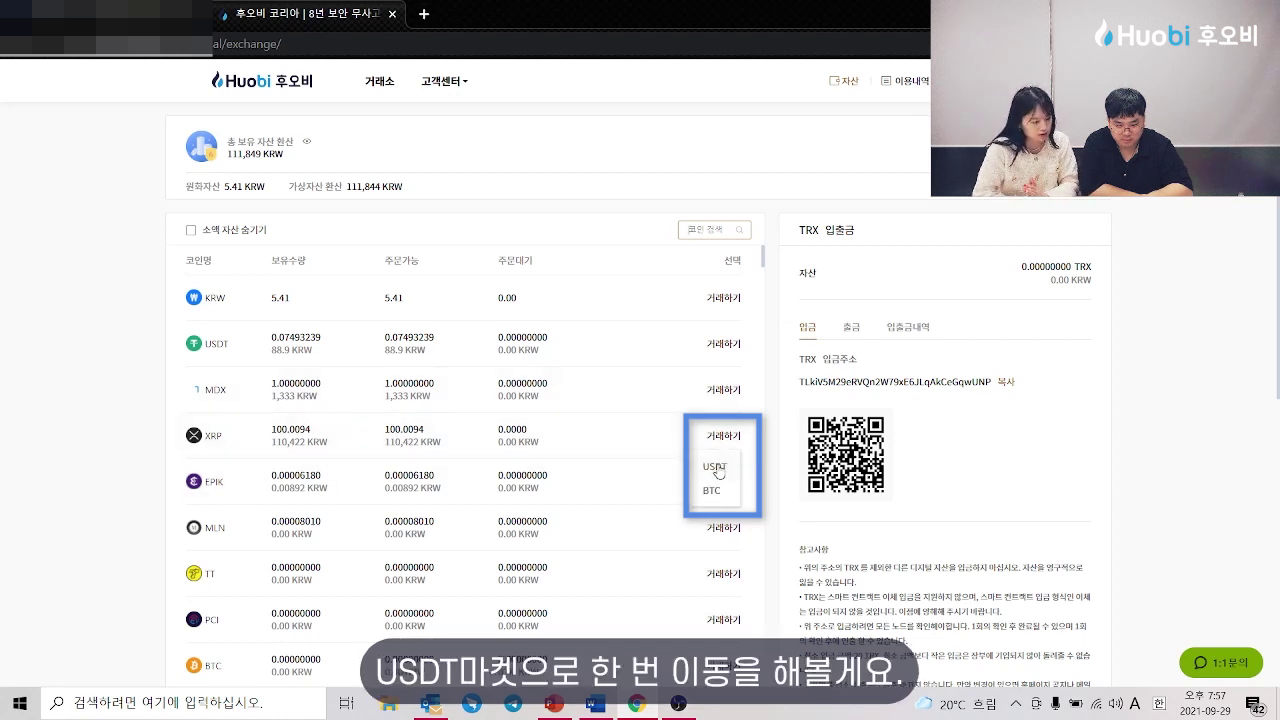
Step: Sell the whole XRP balance on XRP/USDT at 0.93011, then show TRX's market choices
{"action": "left_click", "coordinate": [715, 467]}
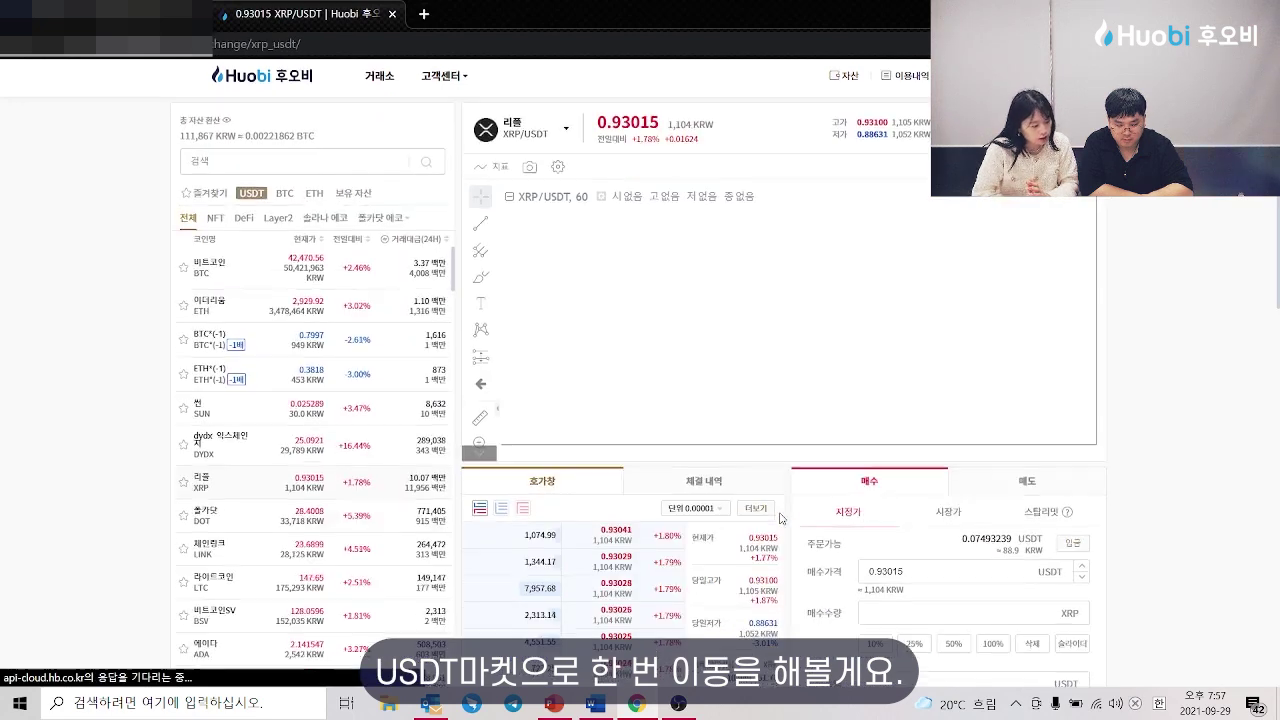
{"action": "scroll", "coordinate": [781, 520], "scroll_direction": "down", "scroll_amount": 3}
{"action": "scroll", "coordinate": [781, 520], "scroll_direction": "down", "scroll_amount": 1}
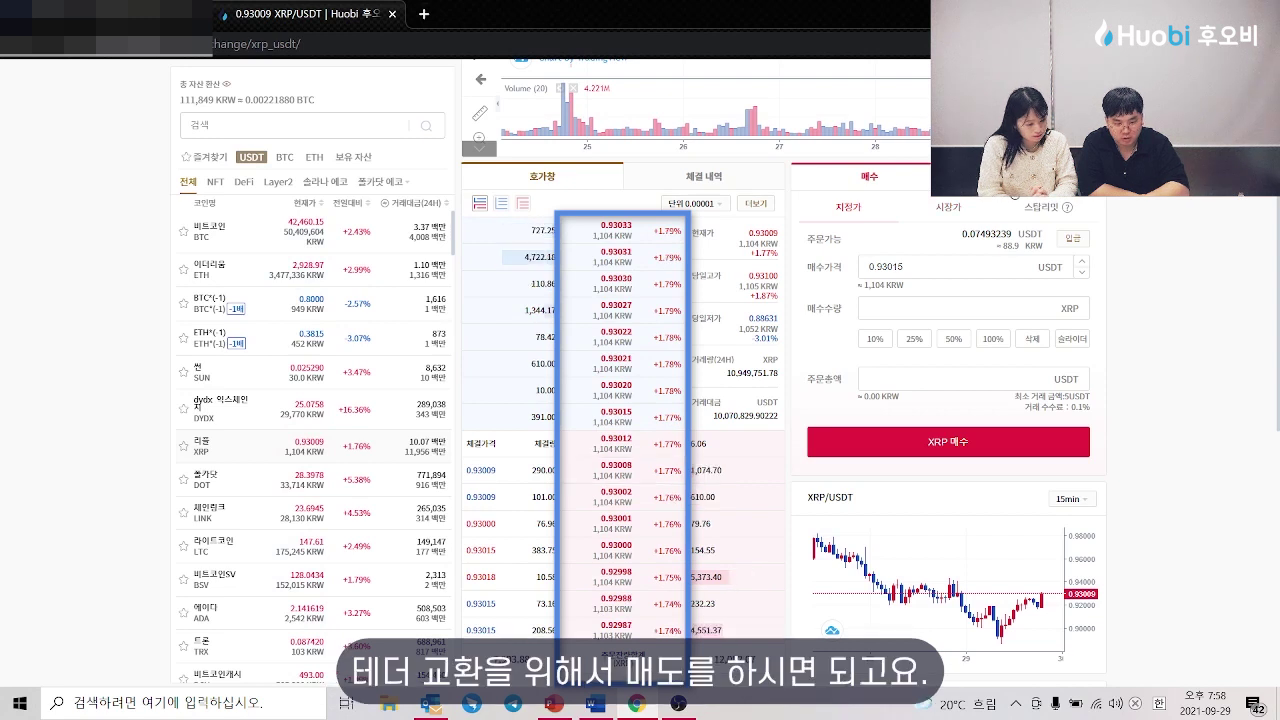
{"action": "left_click", "coordinate": [987, 197]}
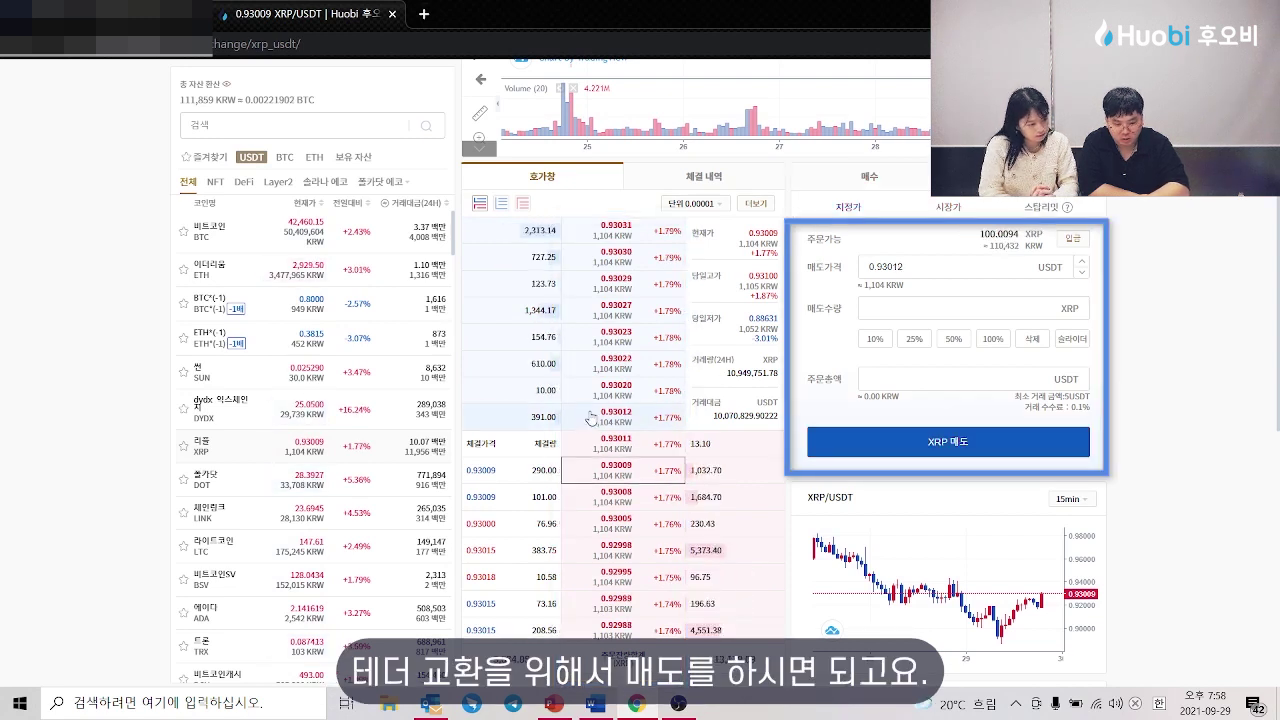
{"action": "left_click", "coordinate": [662, 438]}
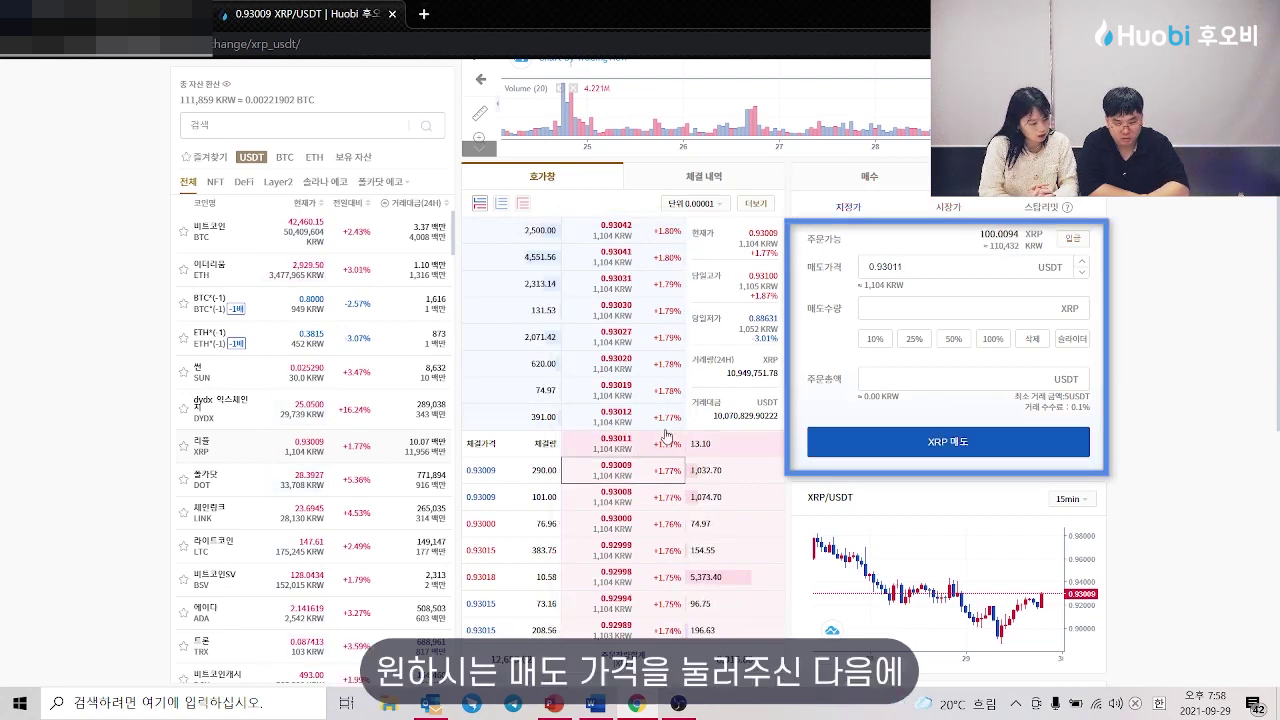
{"action": "left_click", "coordinate": [991, 340]}
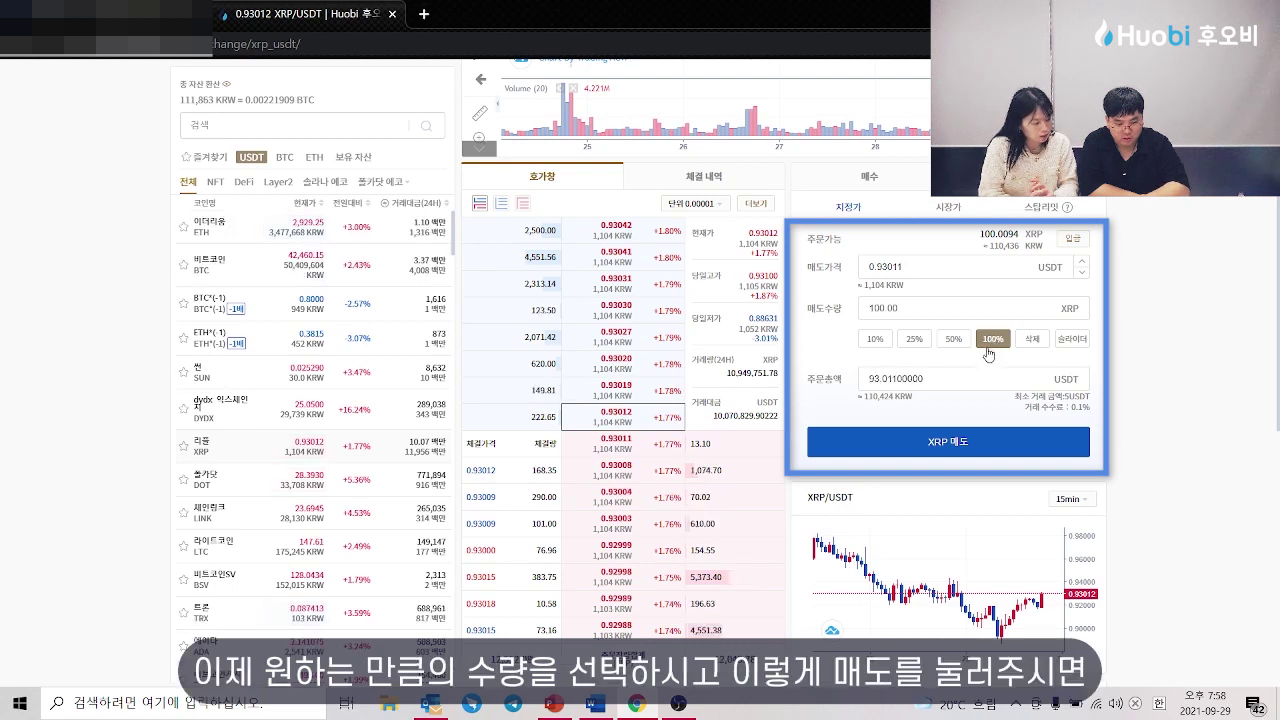
{"action": "left_click", "coordinate": [940, 445]}
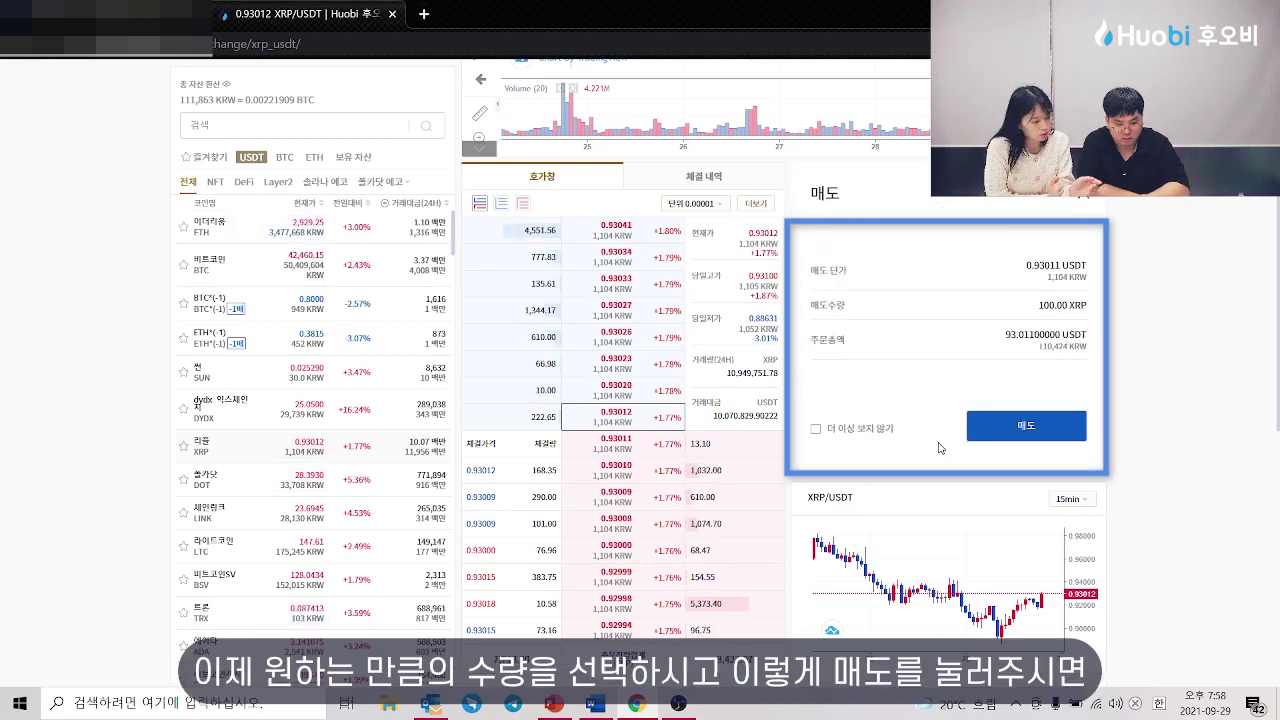
{"action": "left_click", "coordinate": [816, 428]}
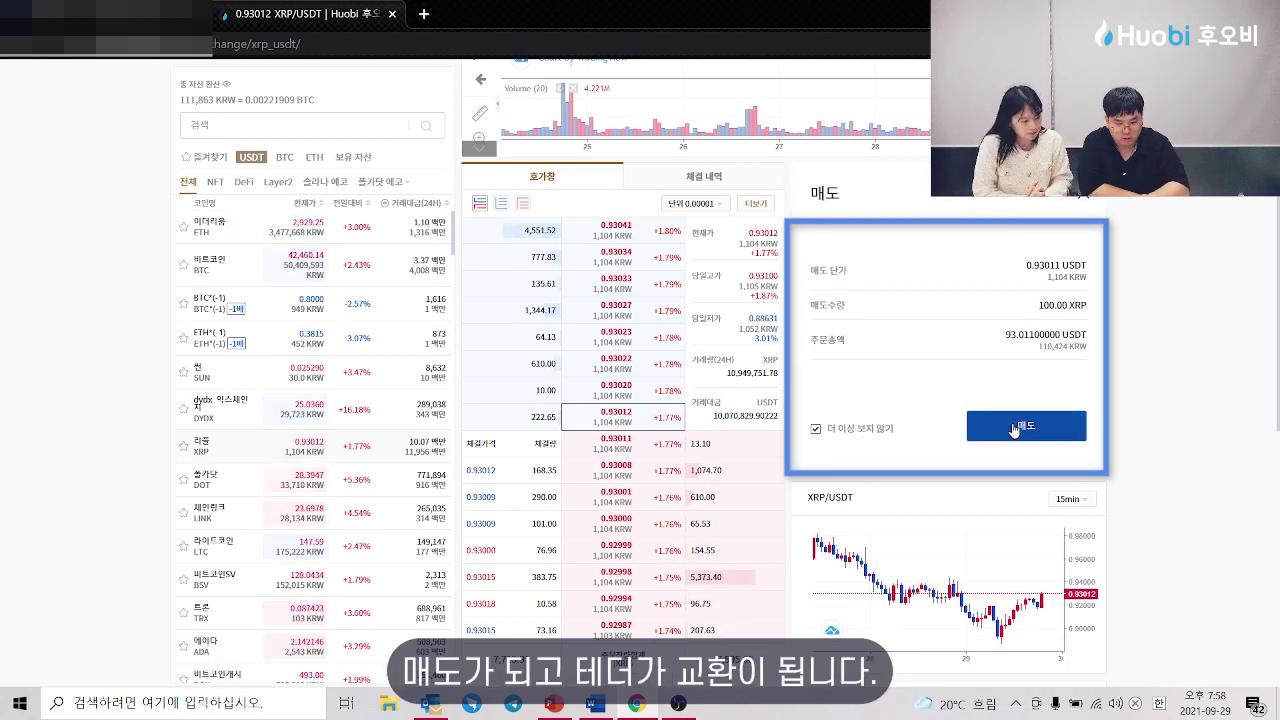
{"action": "left_click", "coordinate": [1014, 428]}
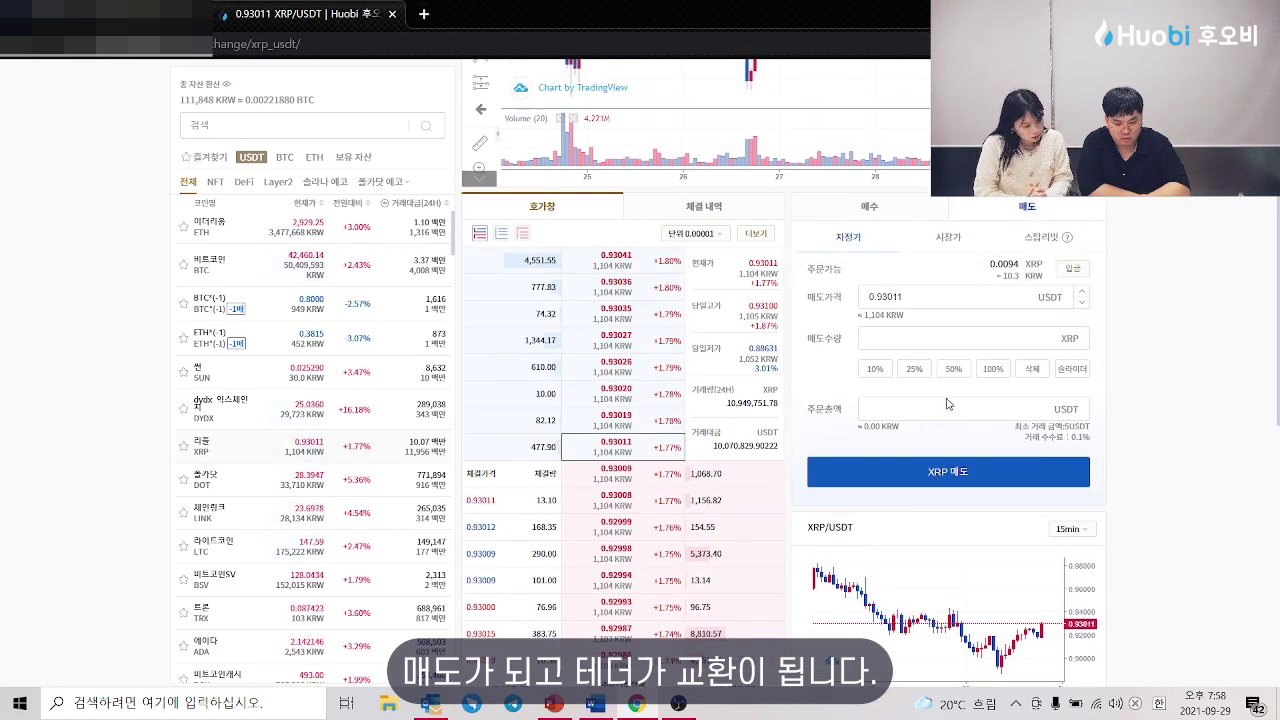
{"action": "scroll", "coordinate": [948, 404], "scroll_direction": "up", "scroll_amount": 3}
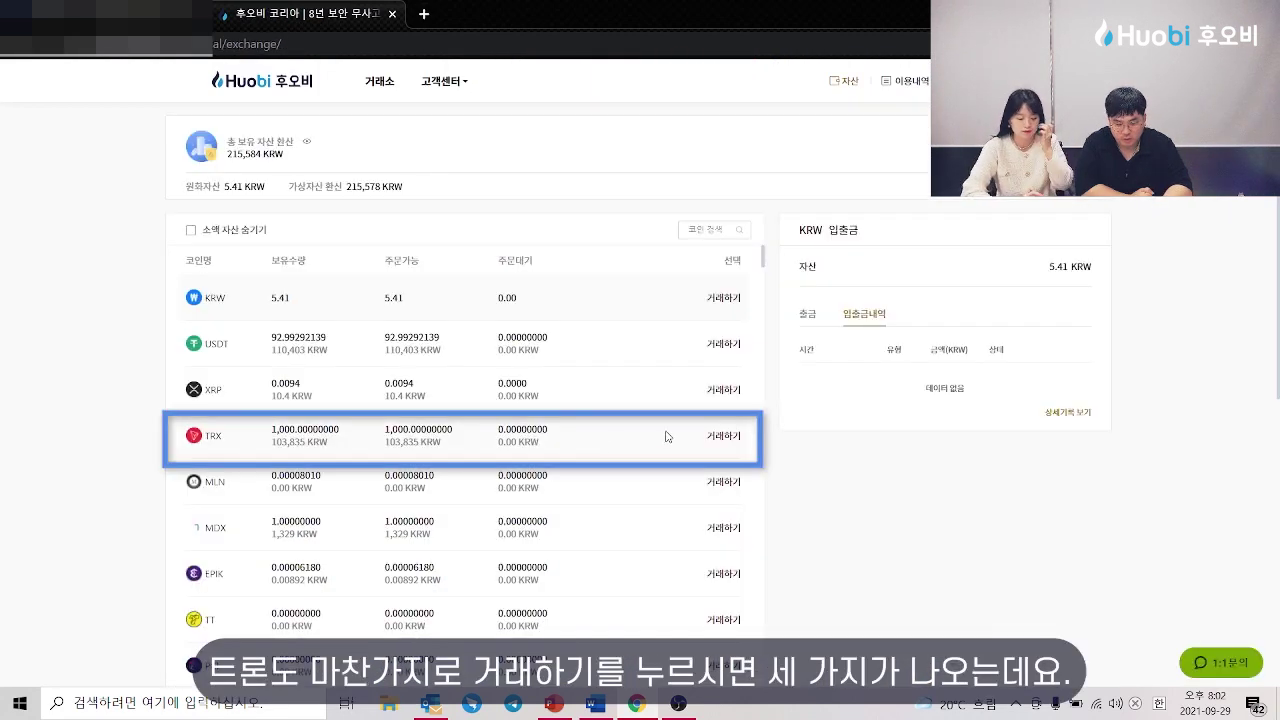
{"action": "left_click", "coordinate": [723, 436]}
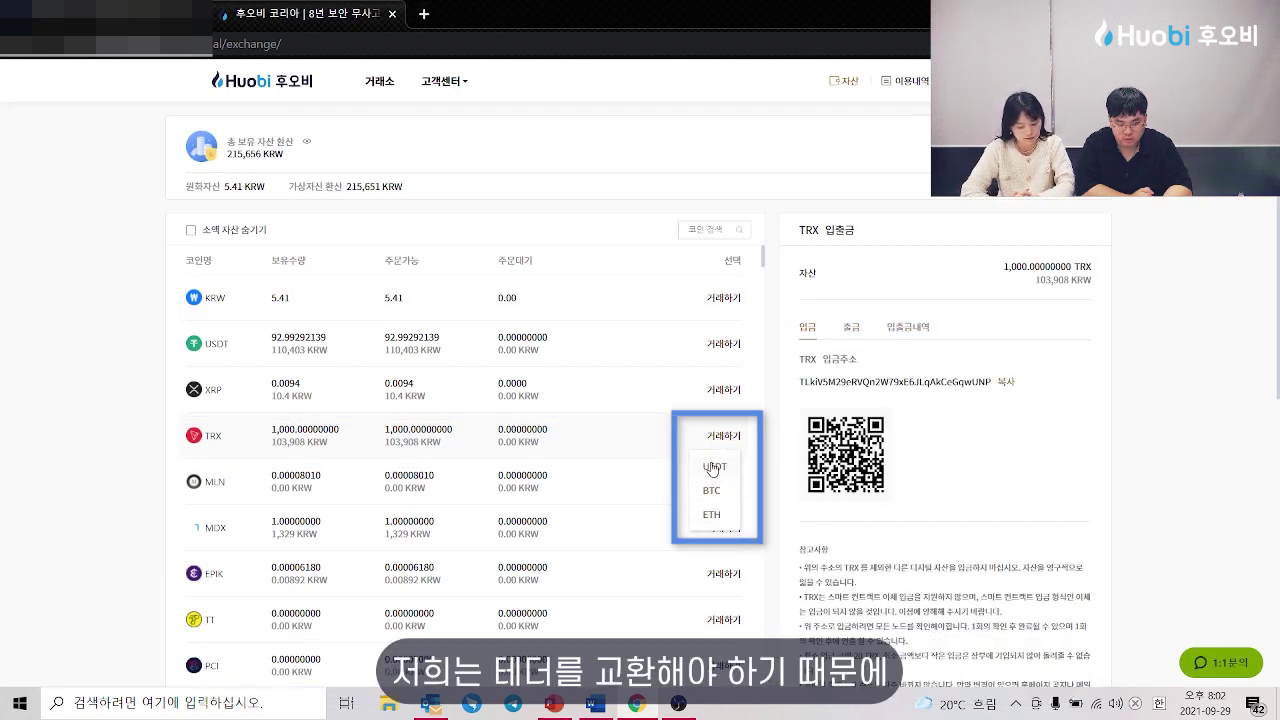
Step: Sell 100% of the 1,000 TRX on TRX/USDT at 0.087513 for 87.513 USDT
{"action": "left_click", "coordinate": [713, 467]}
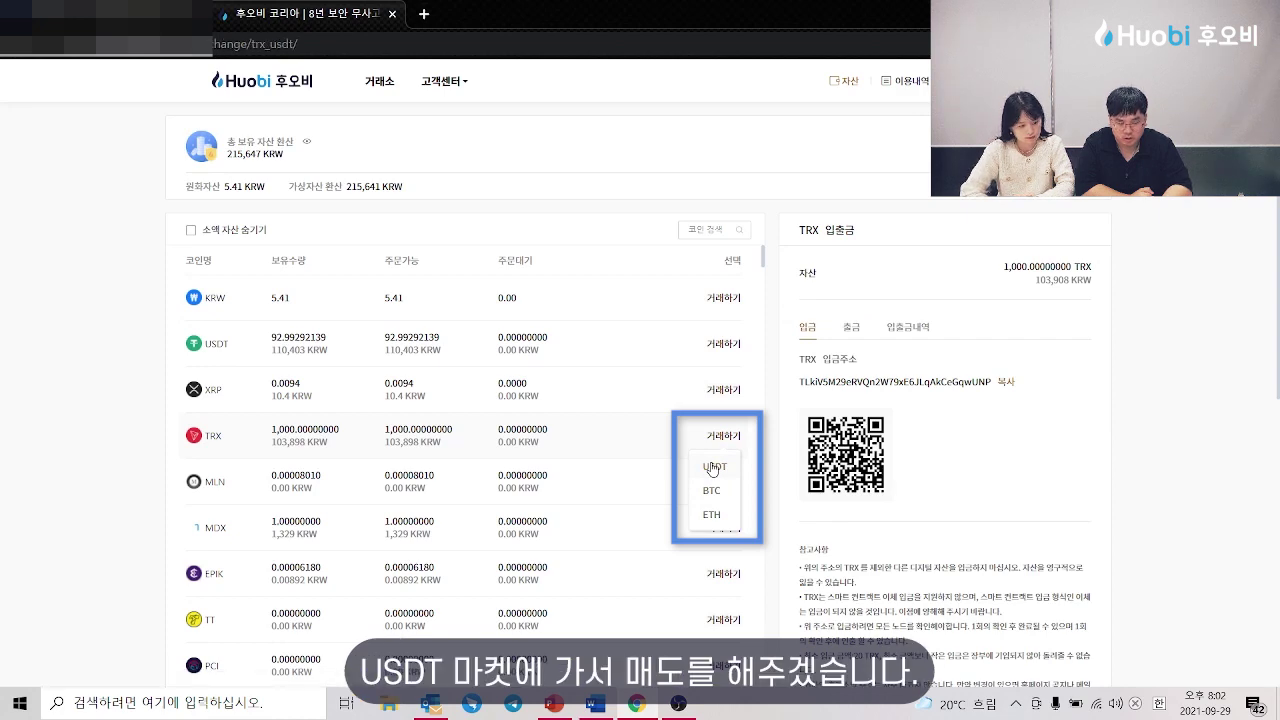
{"action": "scroll", "coordinate": [700, 480], "scroll_direction": "down", "scroll_amount": 3}
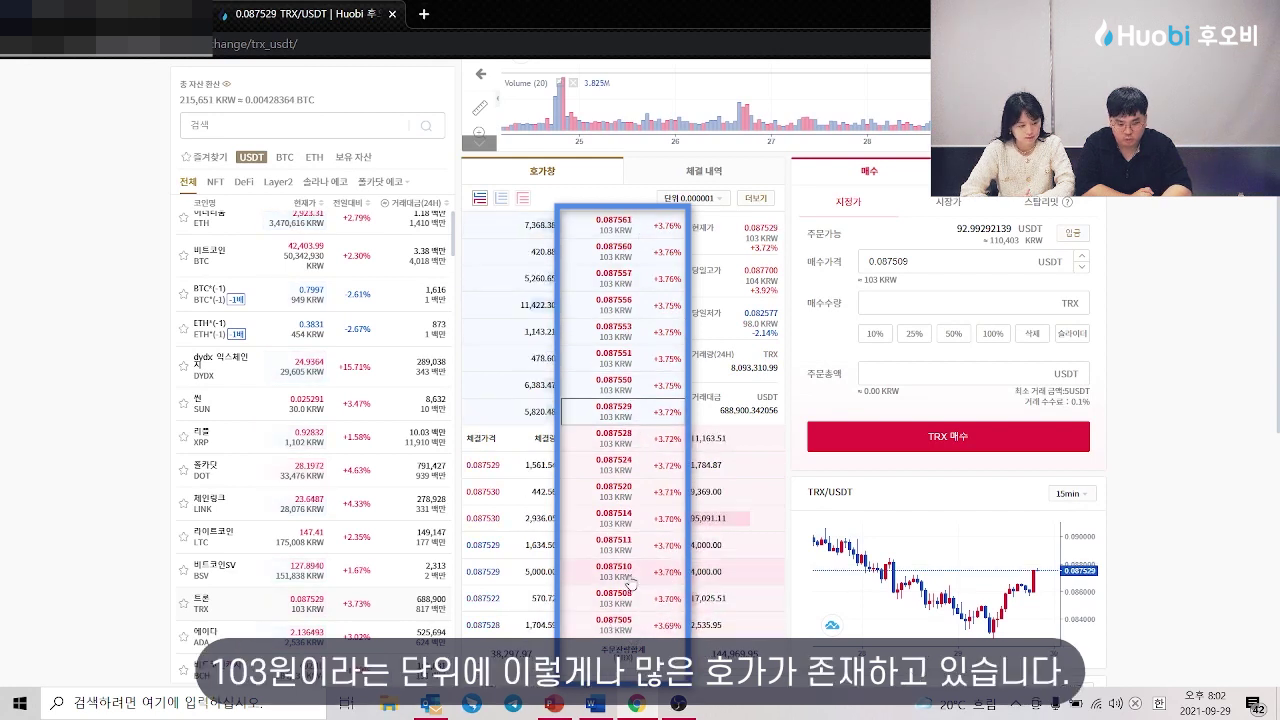
{"action": "left_click", "coordinate": [622, 455]}
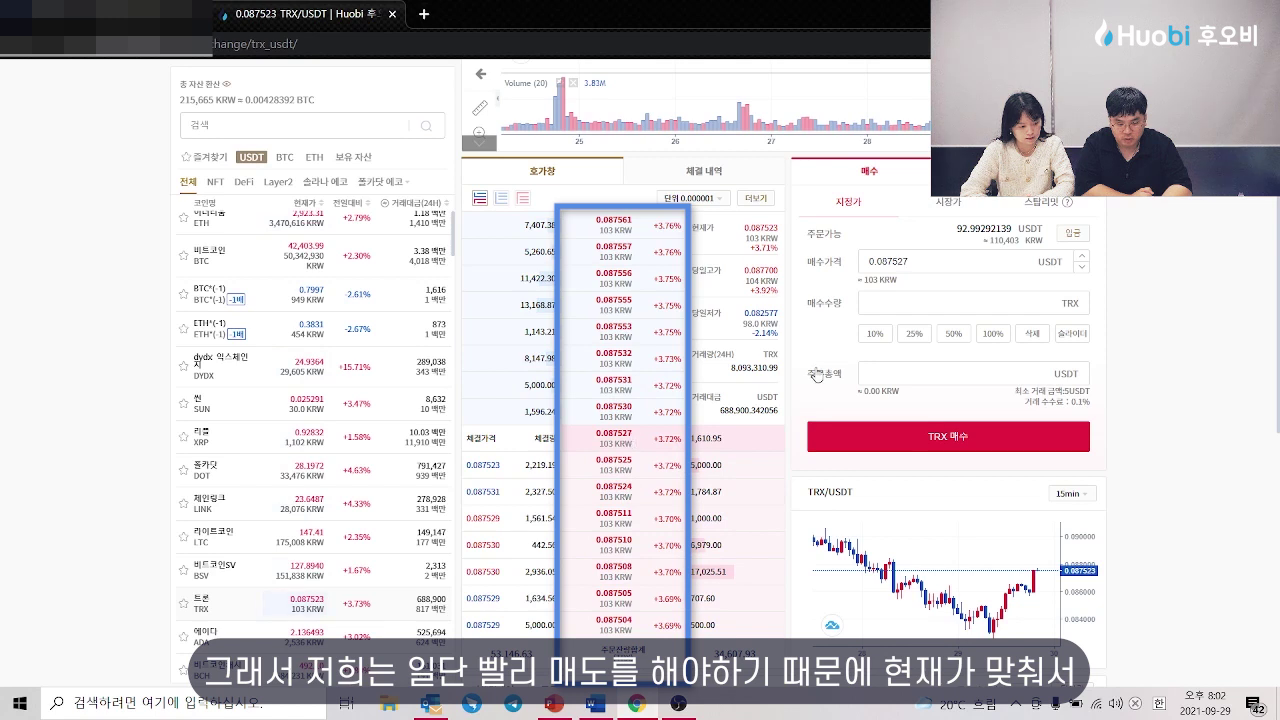
{"action": "left_click", "coordinate": [1010, 170]}
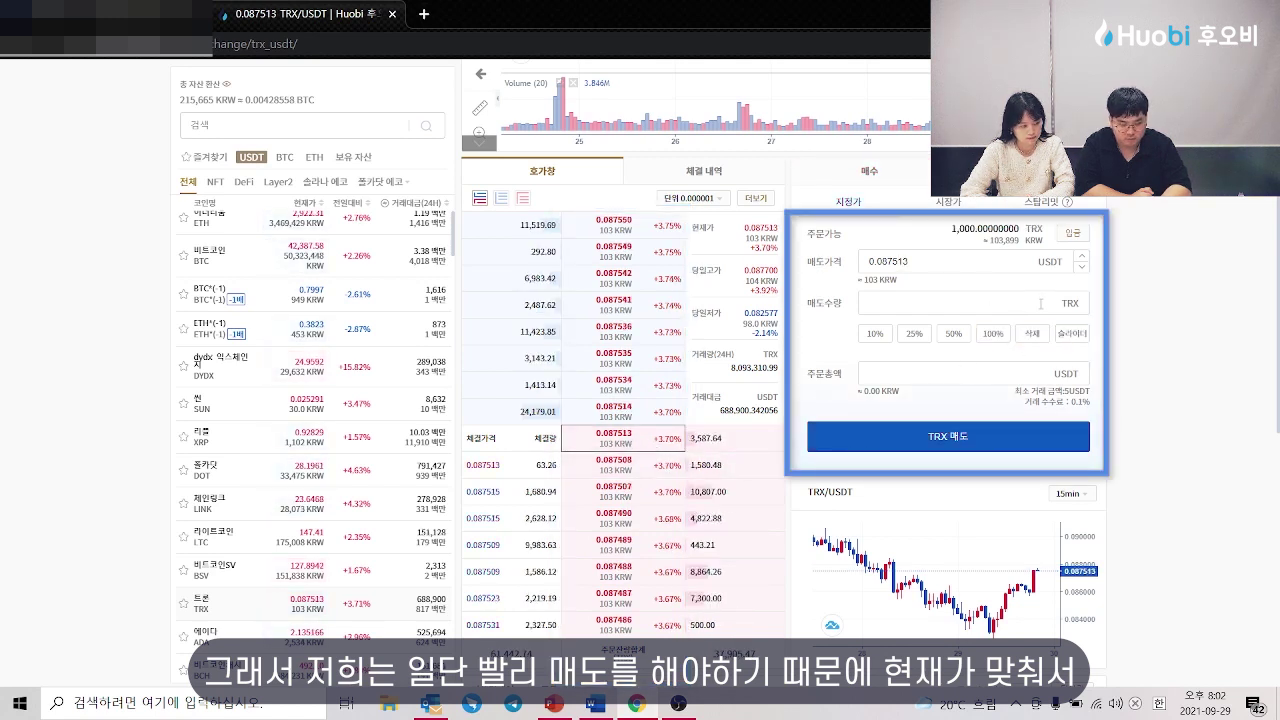
{"action": "left_click", "coordinate": [990, 336]}
{"action": "left_click", "coordinate": [950, 438]}
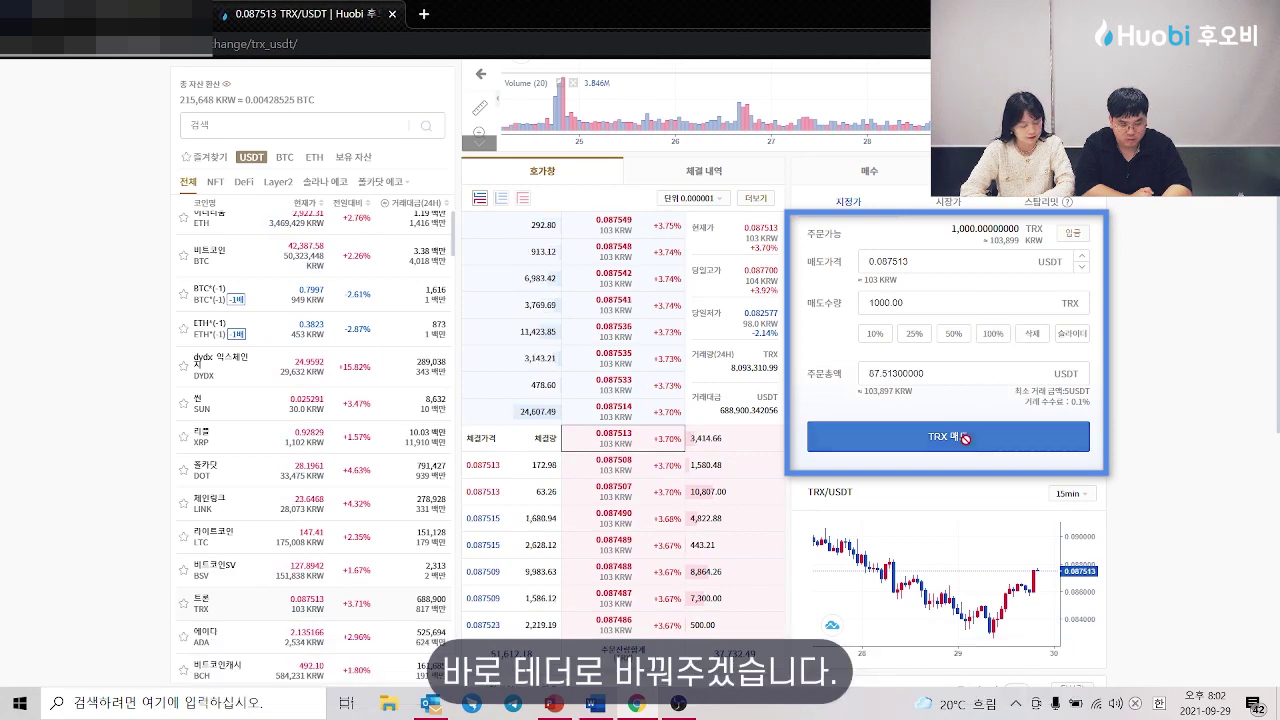
{"action": "scroll", "coordinate": [900, 350], "scroll_direction": "up", "scroll_amount": 4}
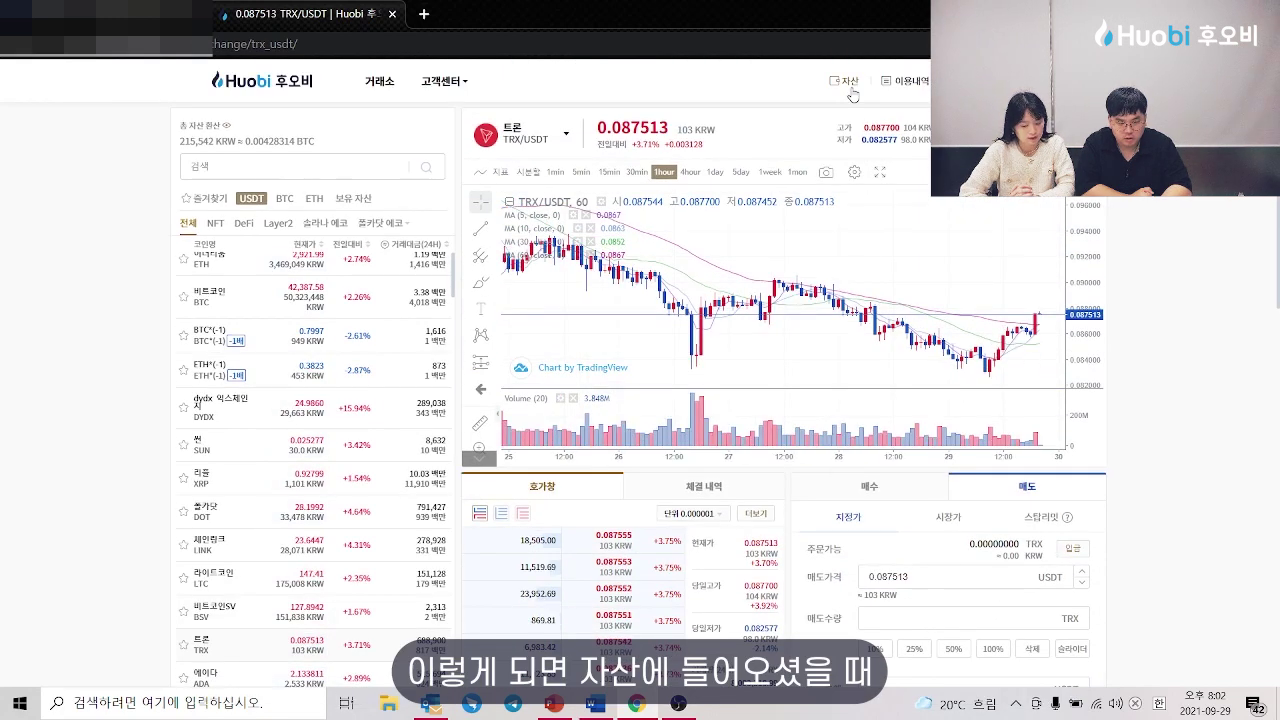
Step: Check the assets overview to confirm the USDT balance of 180.41840839
{"action": "left_click", "coordinate": [850, 88]}
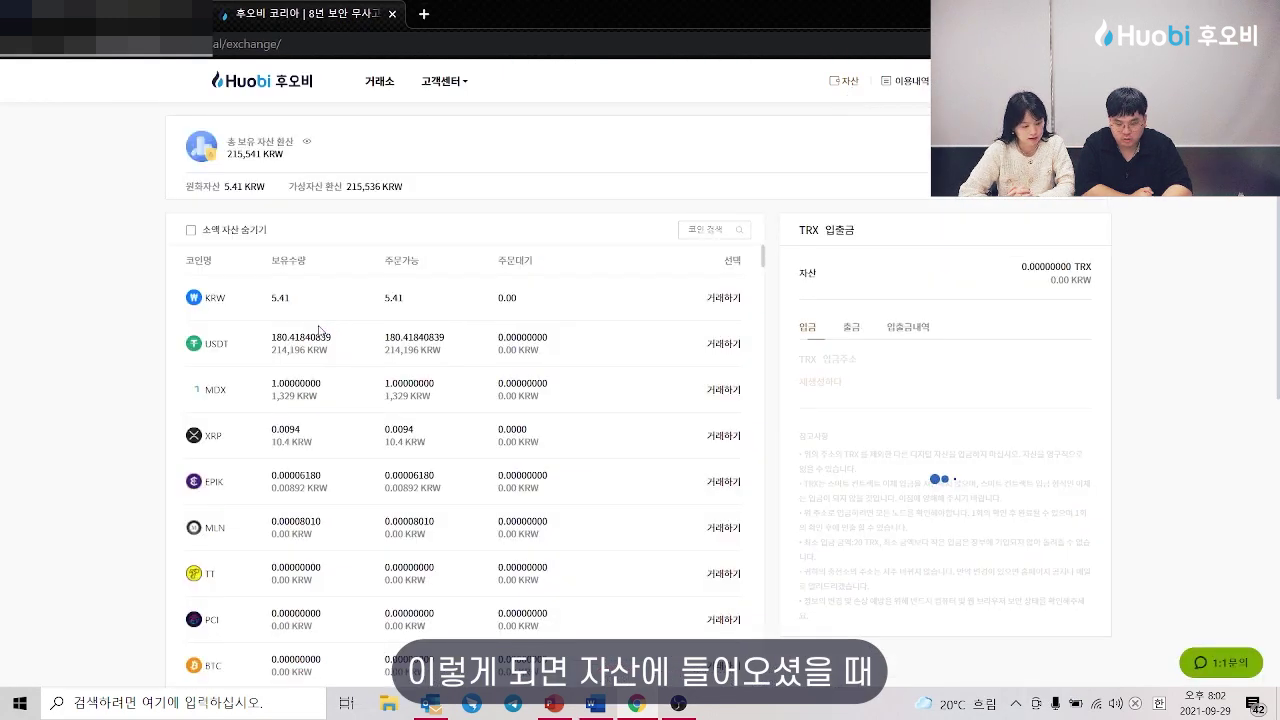
{"action": "left_click_drag", "start_coordinate": [270, 347], "coordinate": [566, 357]}
{"action": "right_click", "coordinate": [567, 355]}
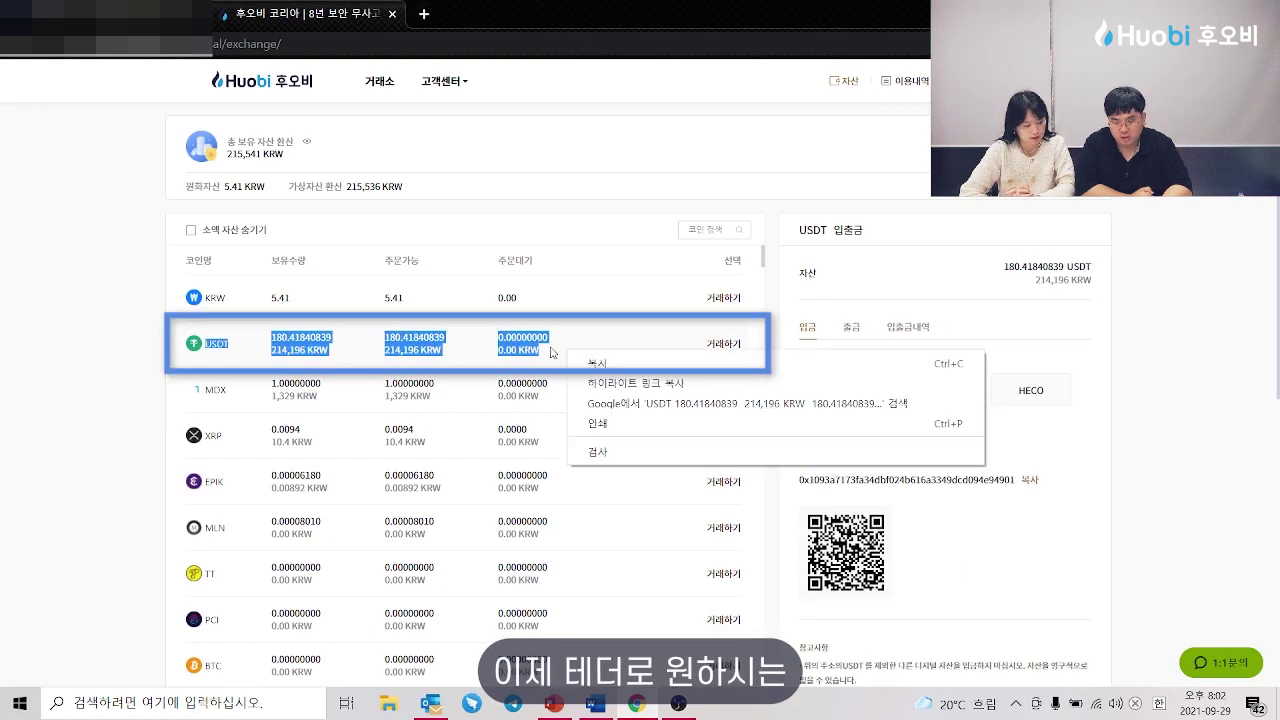
{"action": "left_click", "coordinate": [552, 318]}
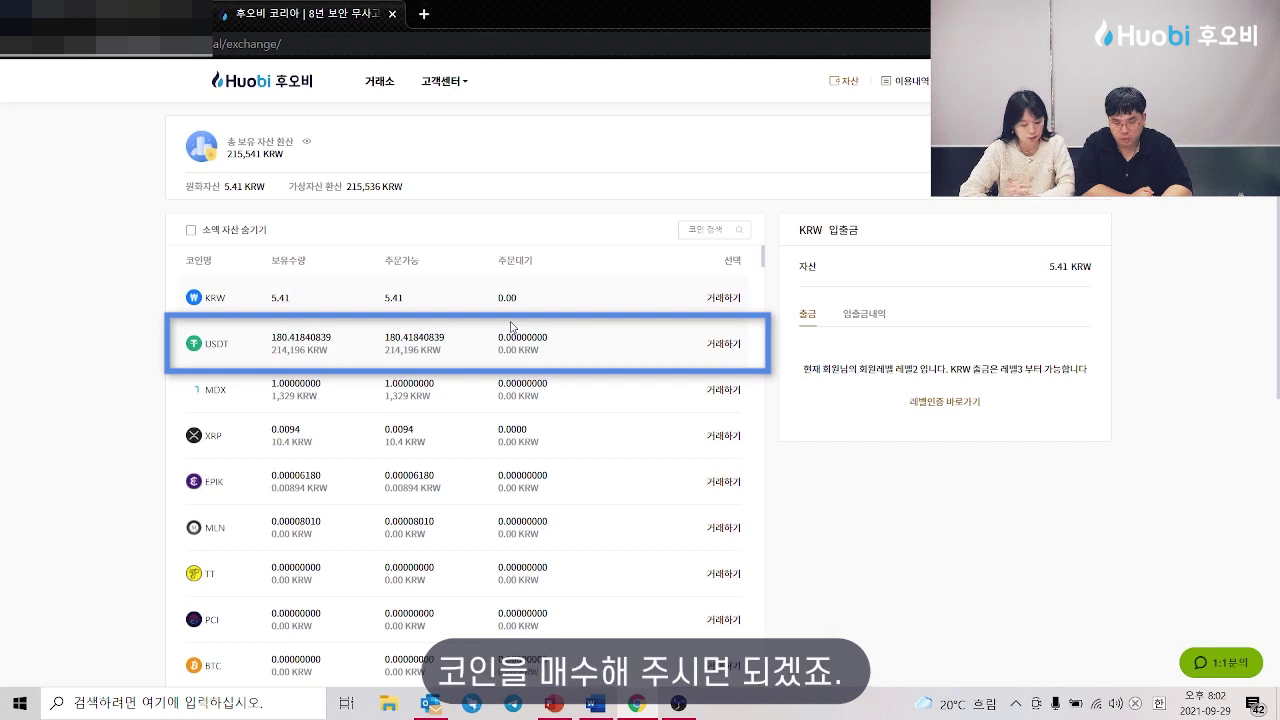
Step: Go back to the trading page and filter the USDT coin list to DeFi coins
{"action": "left_click", "coordinate": [377, 88]}
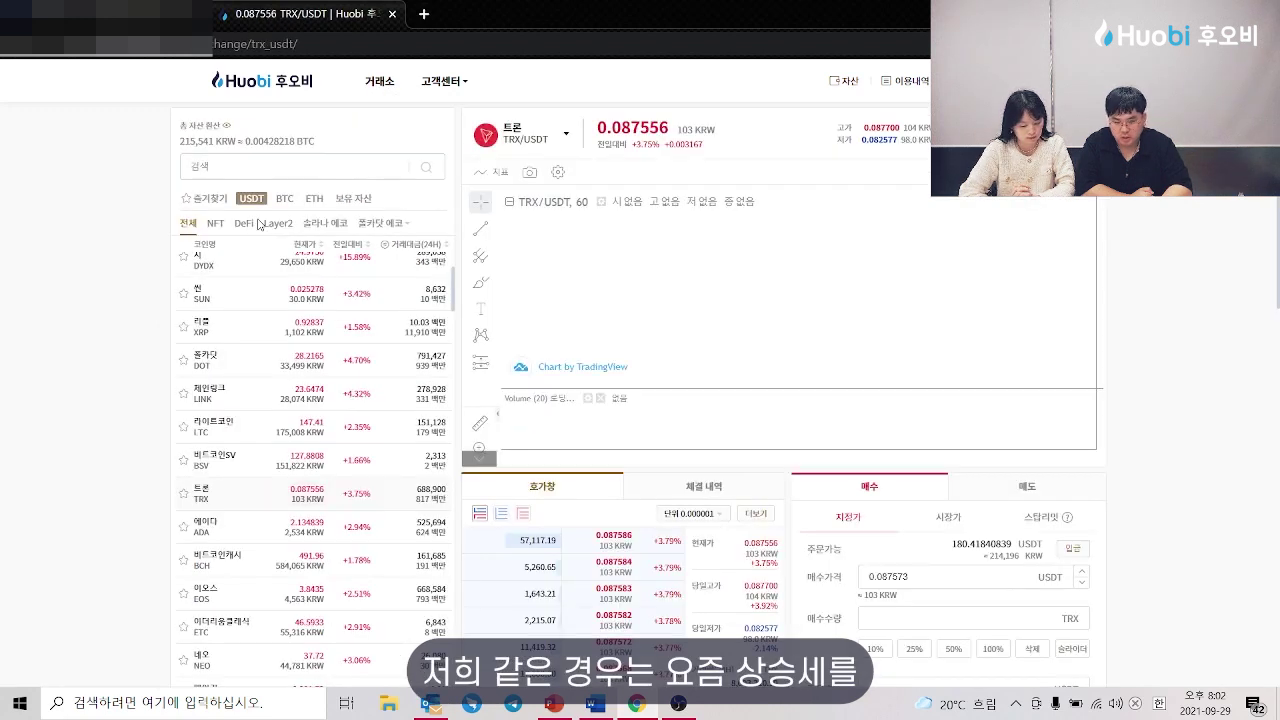
{"action": "left_click", "coordinate": [256, 223]}
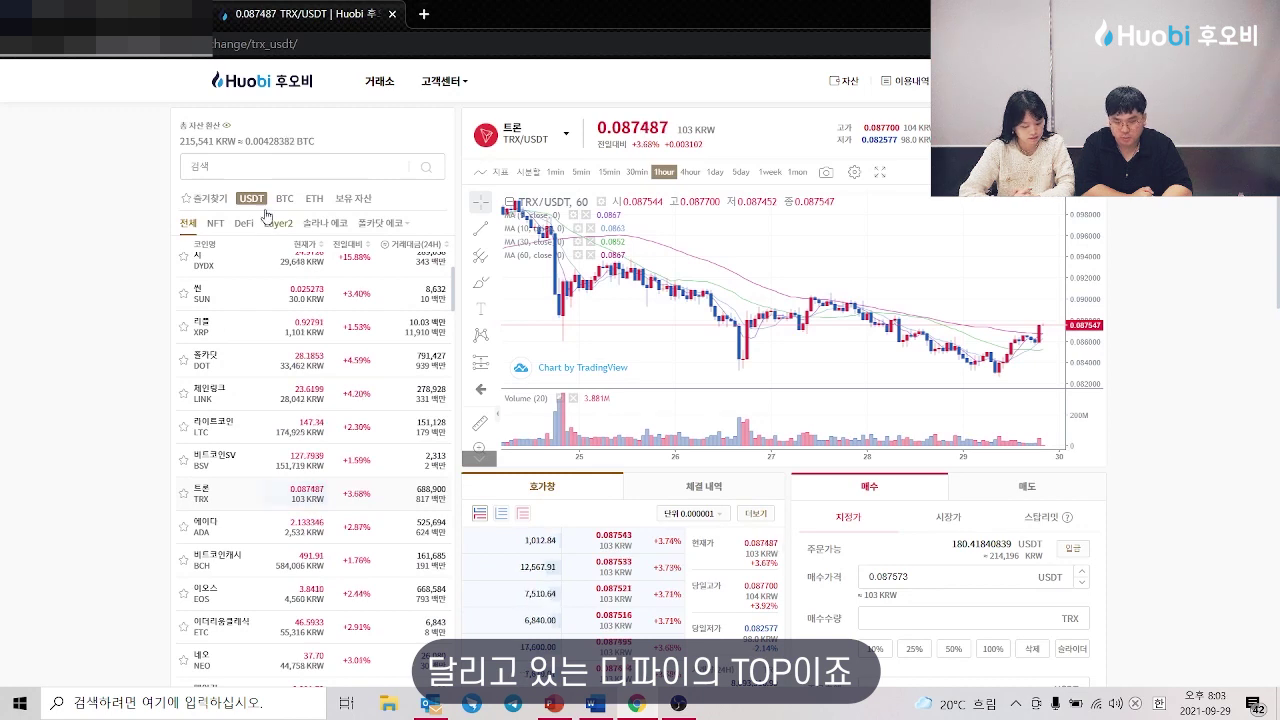
{"action": "scroll", "coordinate": [228, 332], "scroll_direction": "up", "scroll_amount": 2}
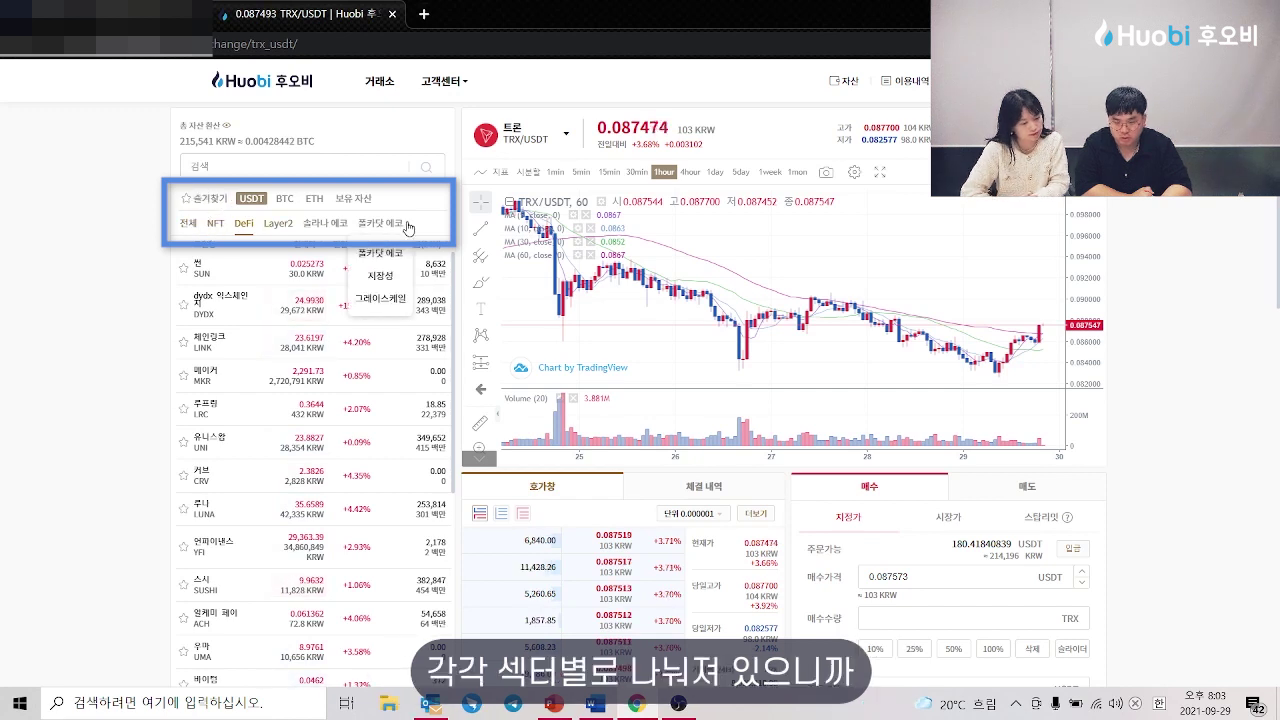
Step: Open DYDX/USDT from the DeFi list and bring its buy form into view at 25.0912 USDT
{"action": "left_click", "coordinate": [234, 305]}
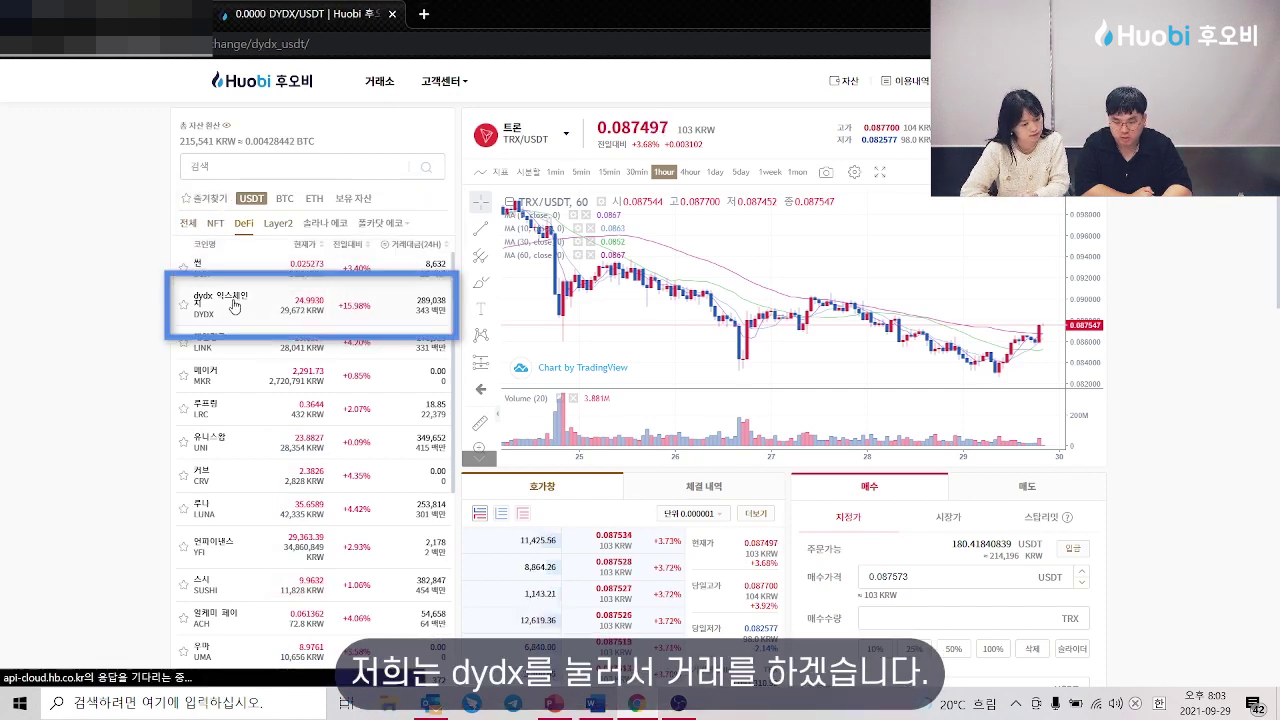
{"action": "scroll", "coordinate": [1178, 311], "scroll_direction": "down", "scroll_amount": 2}
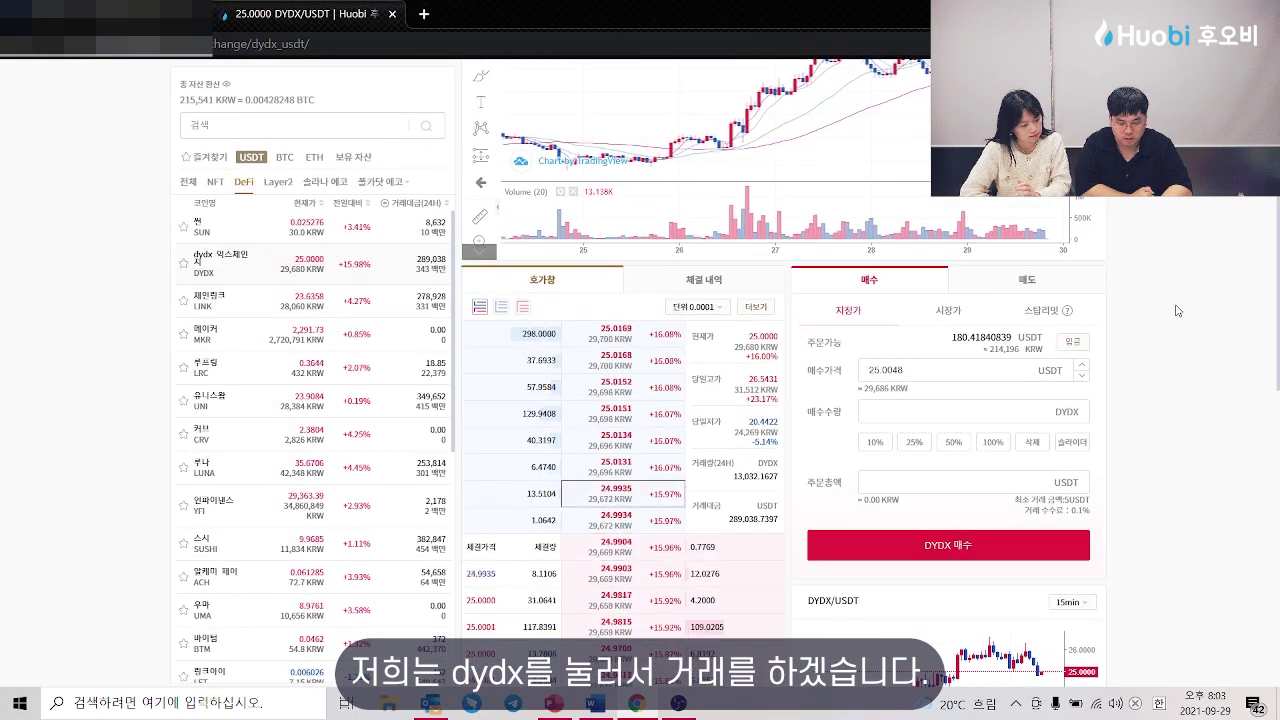
{"action": "scroll", "coordinate": [1178, 311], "scroll_direction": "down", "scroll_amount": 2}
{"action": "scroll", "coordinate": [1178, 311], "scroll_direction": "up", "scroll_amount": 1}
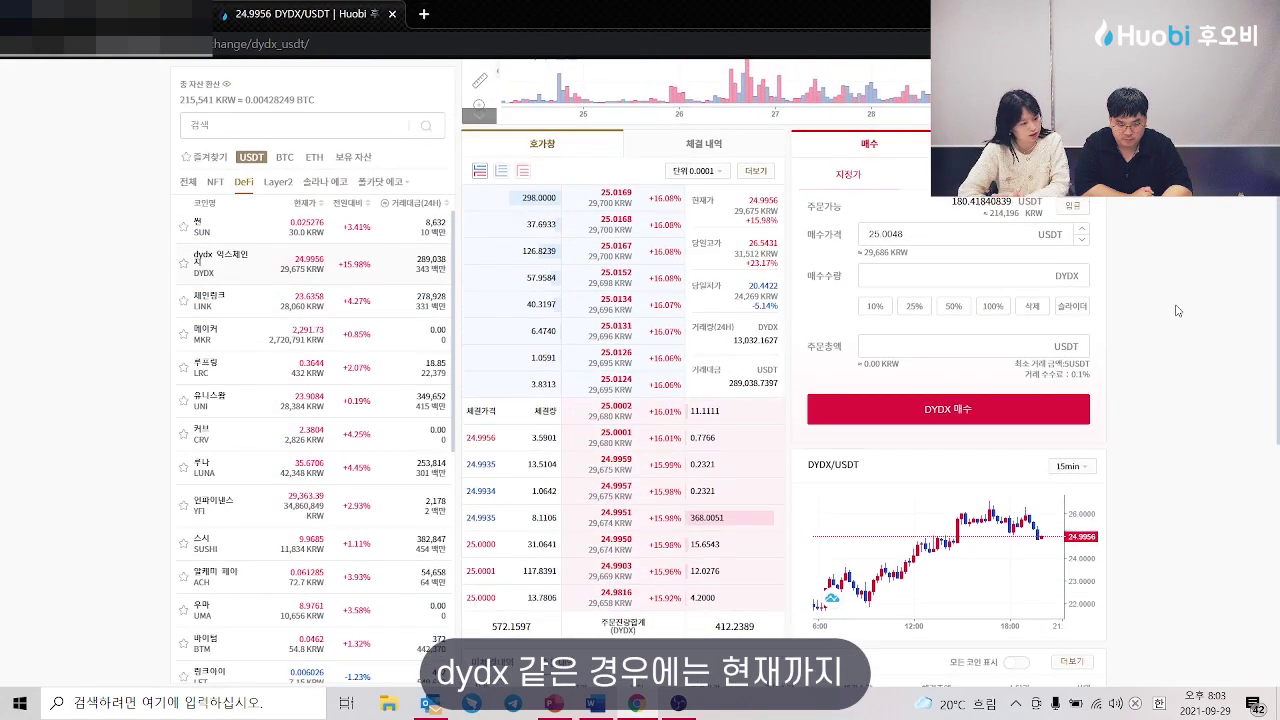
{"action": "scroll", "coordinate": [1178, 311], "scroll_direction": "up", "scroll_amount": 3}
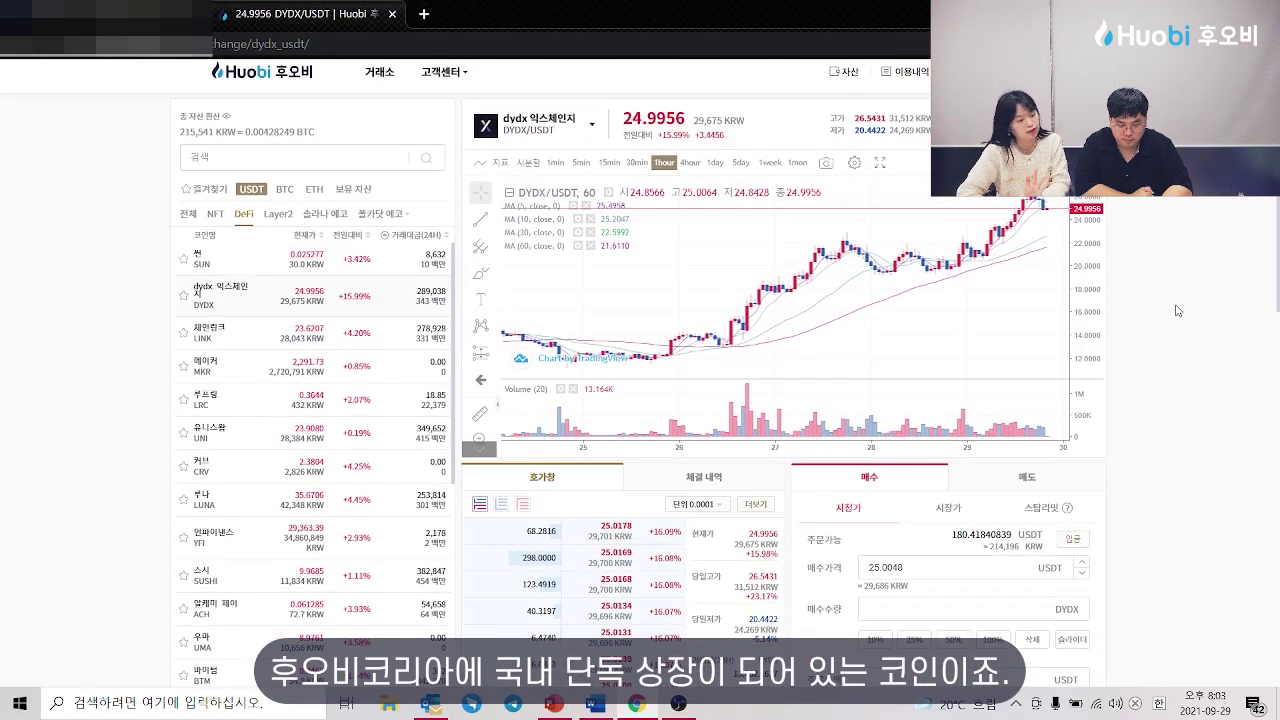
{"action": "scroll", "coordinate": [1178, 311], "scroll_direction": "down", "scroll_amount": 4}
{"action": "scroll", "coordinate": [1178, 311], "scroll_direction": "down", "scroll_amount": 1}
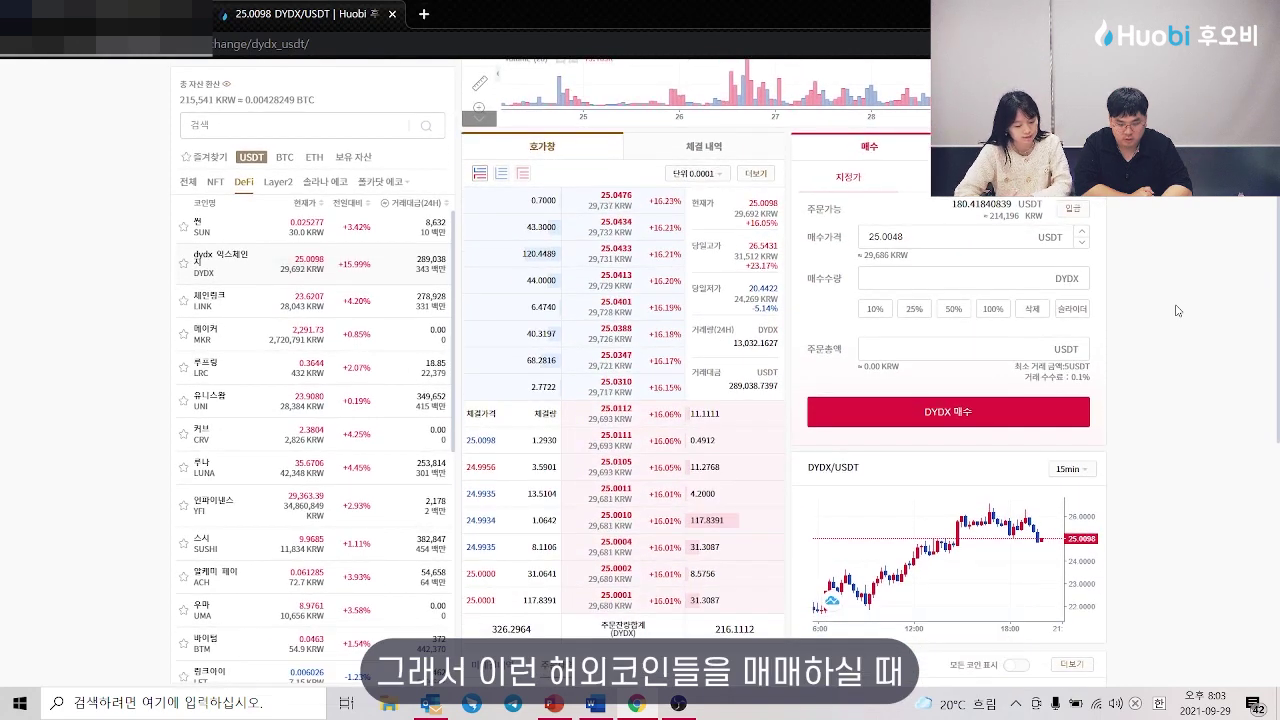
{"action": "scroll", "coordinate": [1178, 311], "scroll_direction": "up", "scroll_amount": 3}
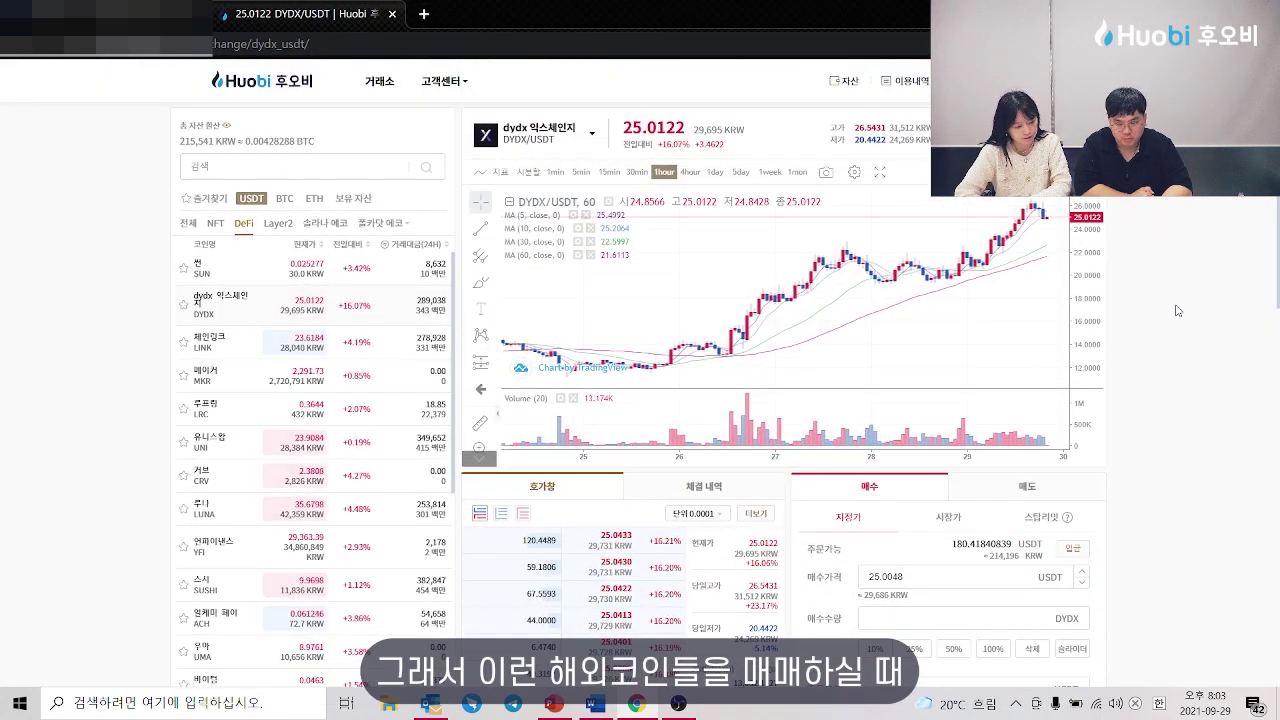
{"action": "scroll", "coordinate": [1178, 311], "scroll_direction": "down", "scroll_amount": 1}
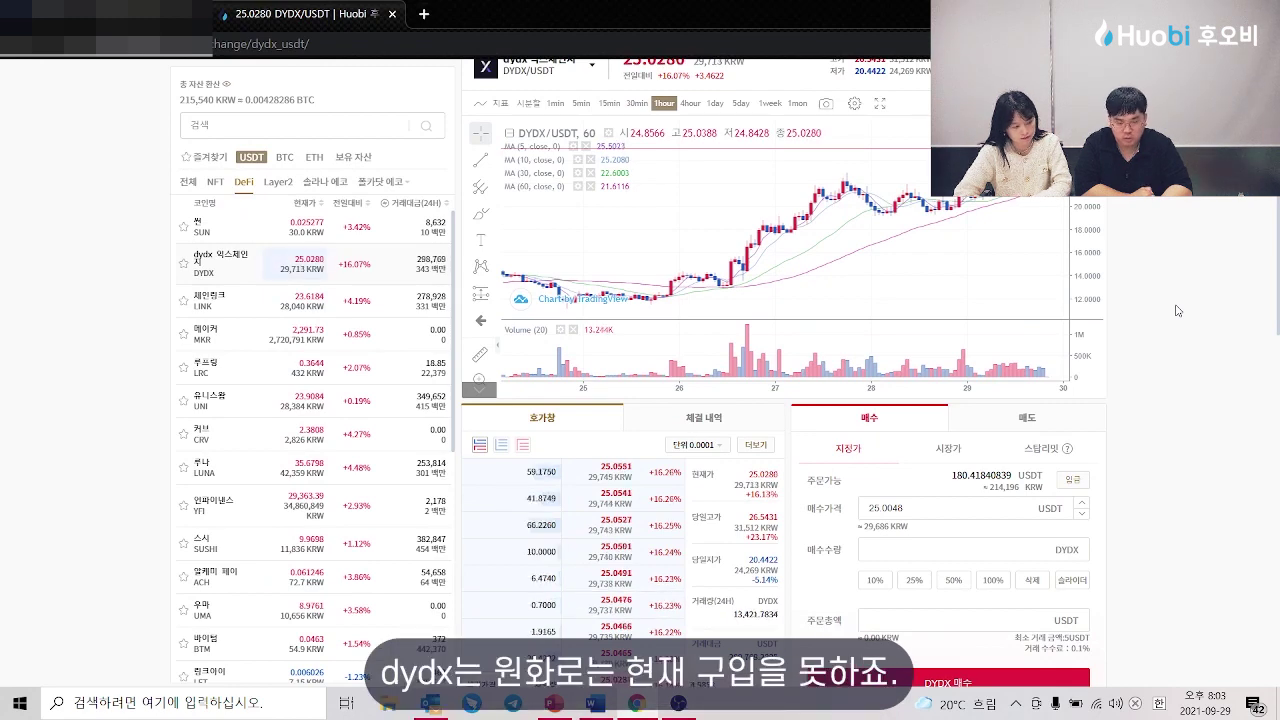
{"action": "scroll", "coordinate": [1178, 311], "scroll_direction": "down", "scroll_amount": 1}
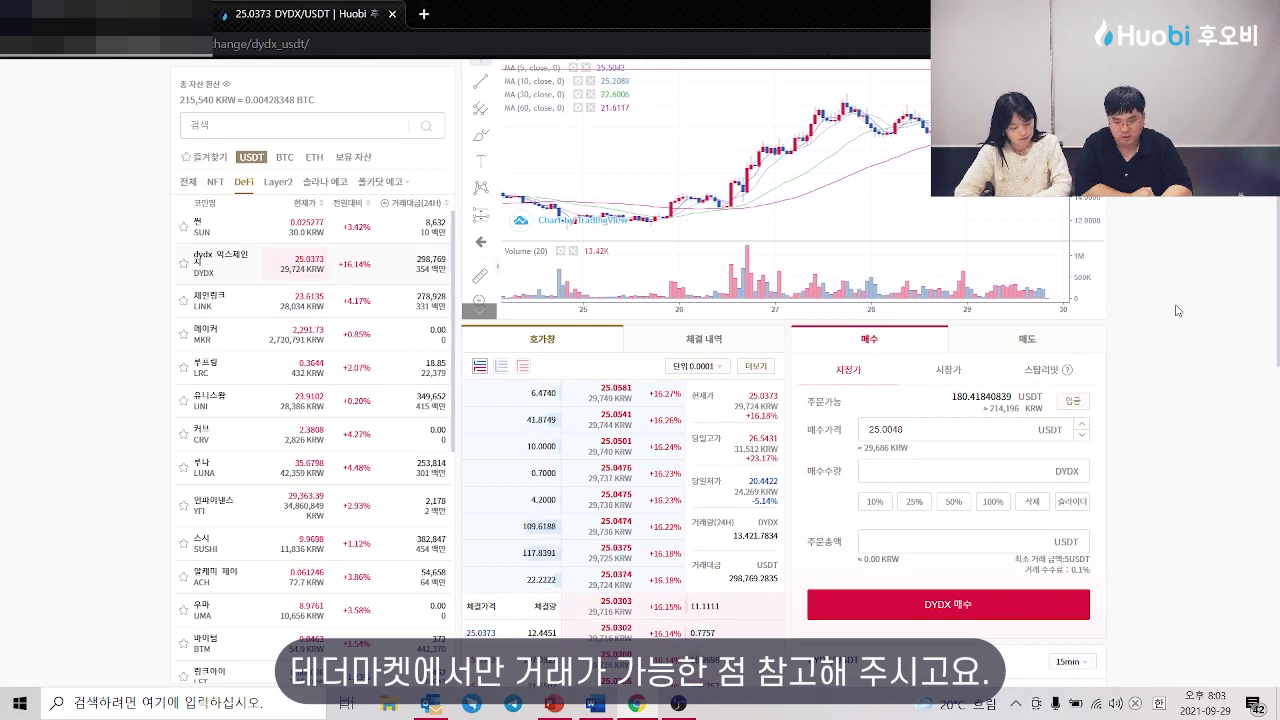
{"action": "scroll", "coordinate": [1178, 311], "scroll_direction": "down", "scroll_amount": 1}
{"action": "scroll", "coordinate": [1178, 311], "scroll_direction": "down", "scroll_amount": 1}
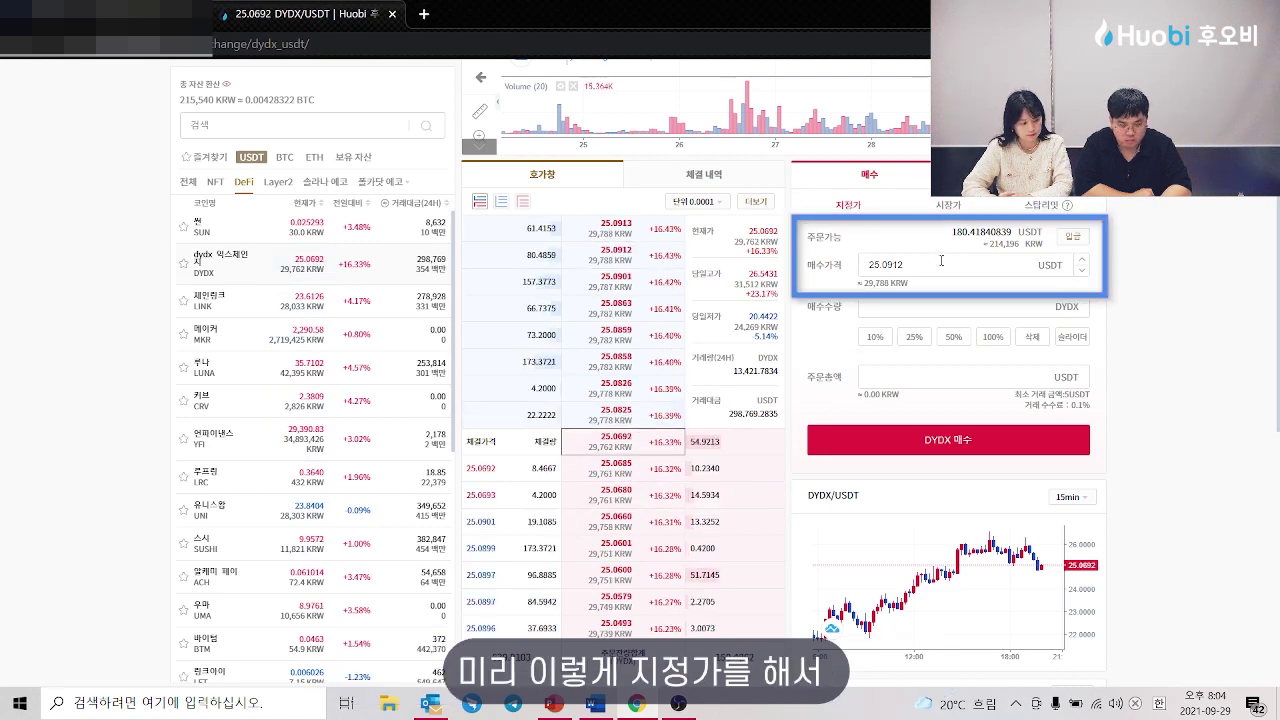
Step: Buy 7.1922 DYDX at a 25.0852 USDT limit price using the full USDT balance
{"action": "key", "text": "BackSpace"}
{"action": "key", "text": "BackSpace"}
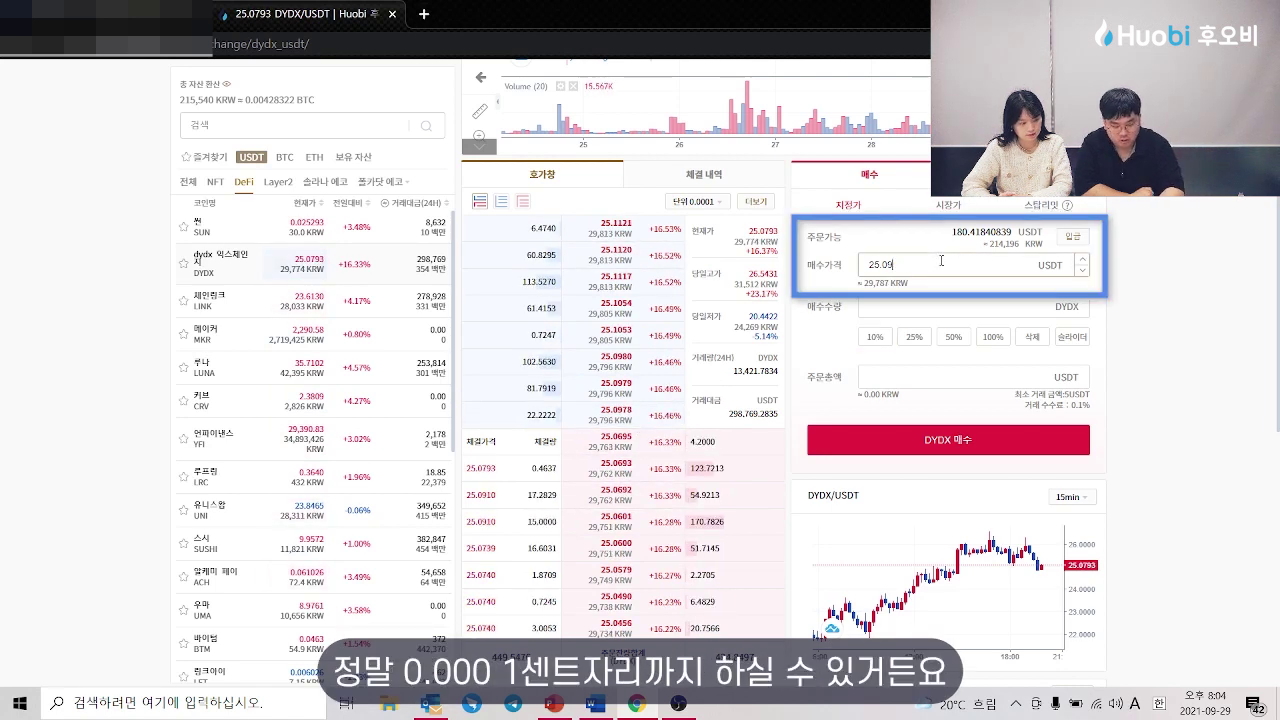
{"action": "type", "text": "0"}
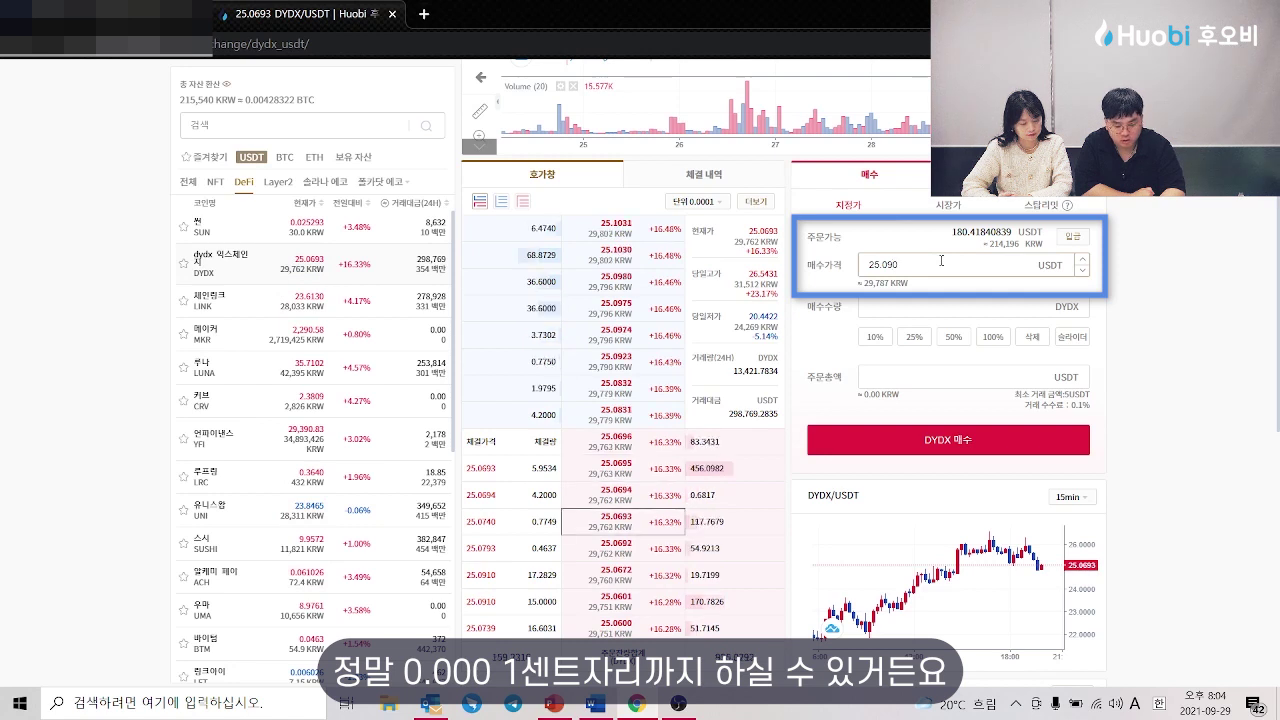
{"action": "type", "text": "2"}
{"action": "key", "text": "BackSpace"}
{"action": "key", "text": "BackSpace"}
{"action": "key", "text": "BackSpace"}
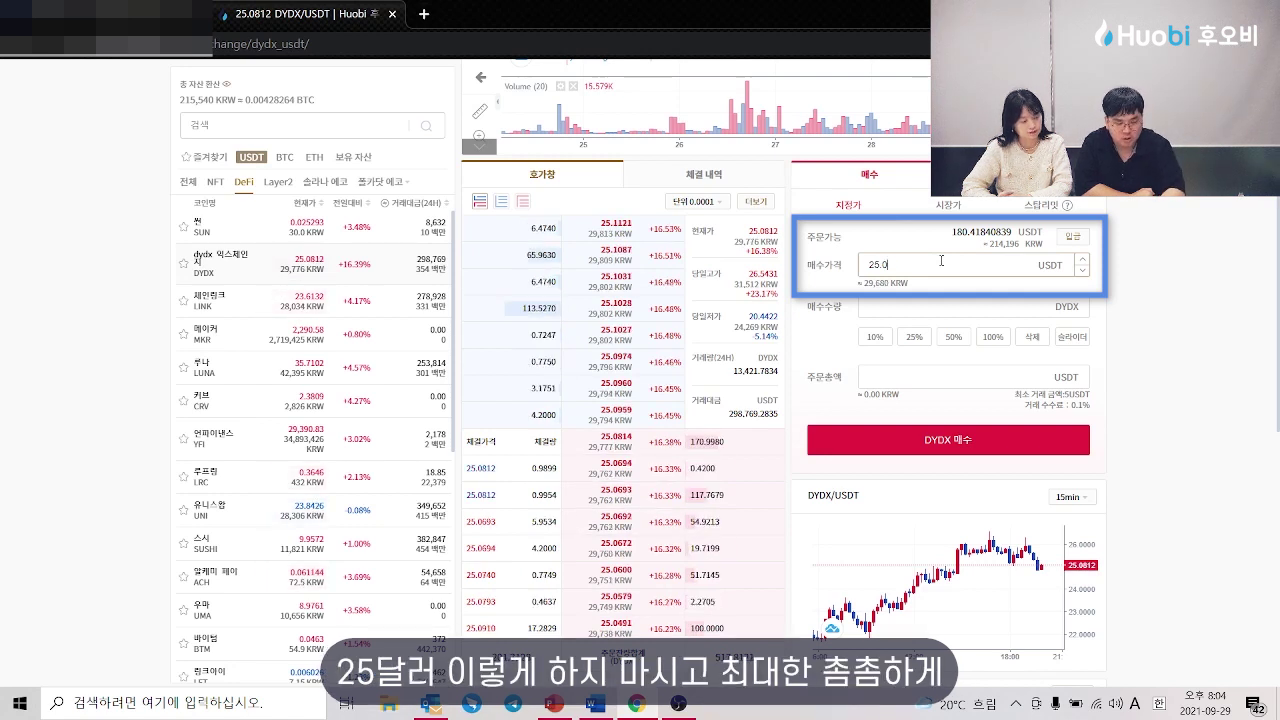
{"action": "type", "text": "00"}
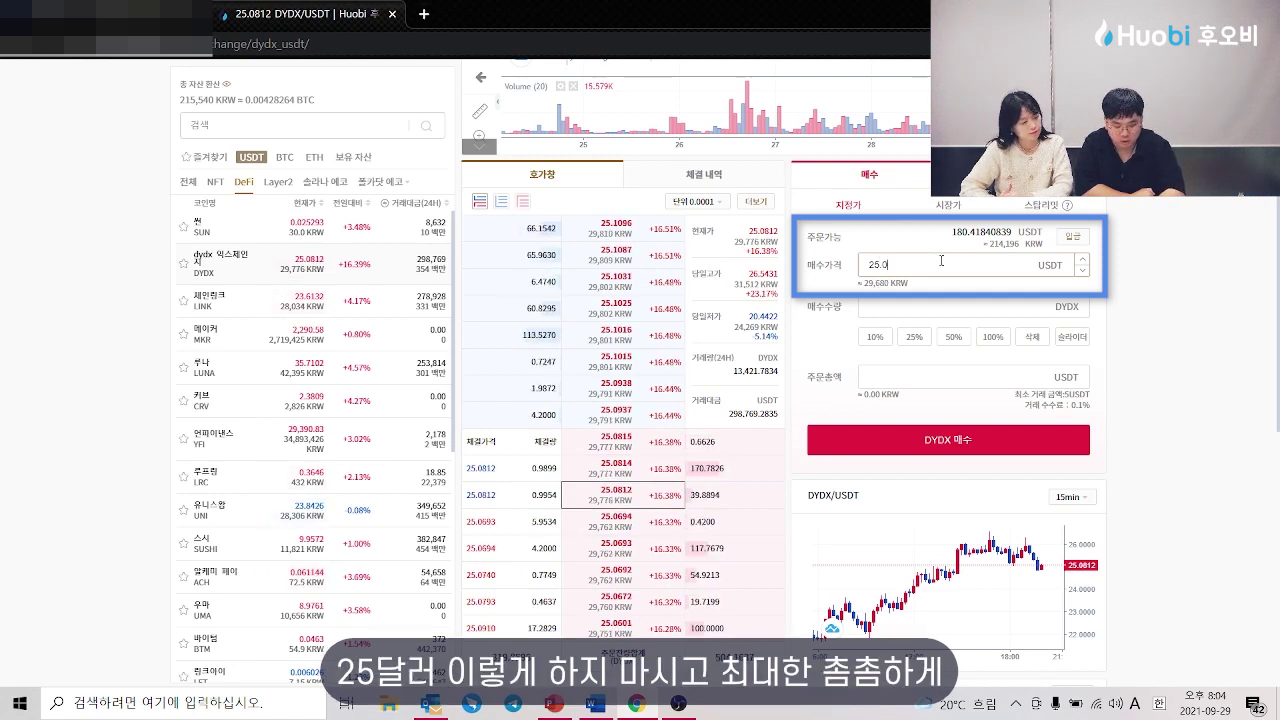
{"action": "key", "text": "BackSpace"}
{"action": "key", "text": "BackSpace"}
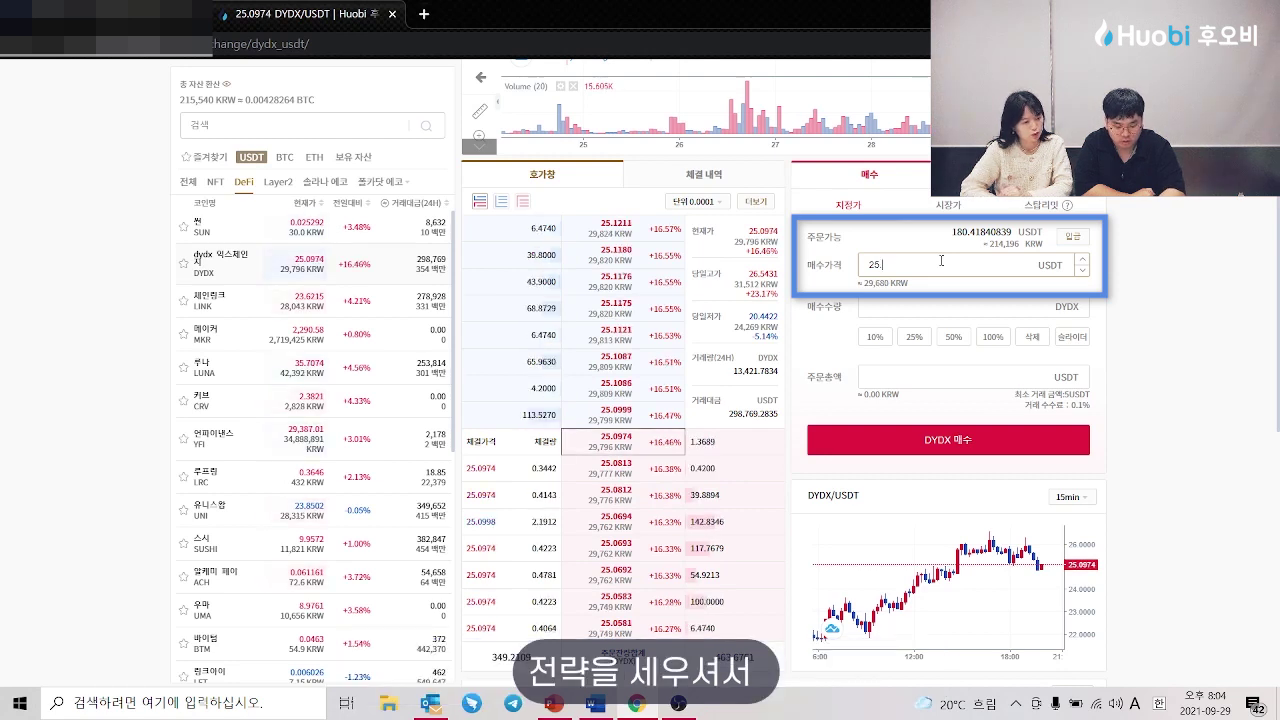
{"action": "type", "text": "08"}
{"action": "key", "text": "BackSpace"}
{"action": "type", "text": "9"}
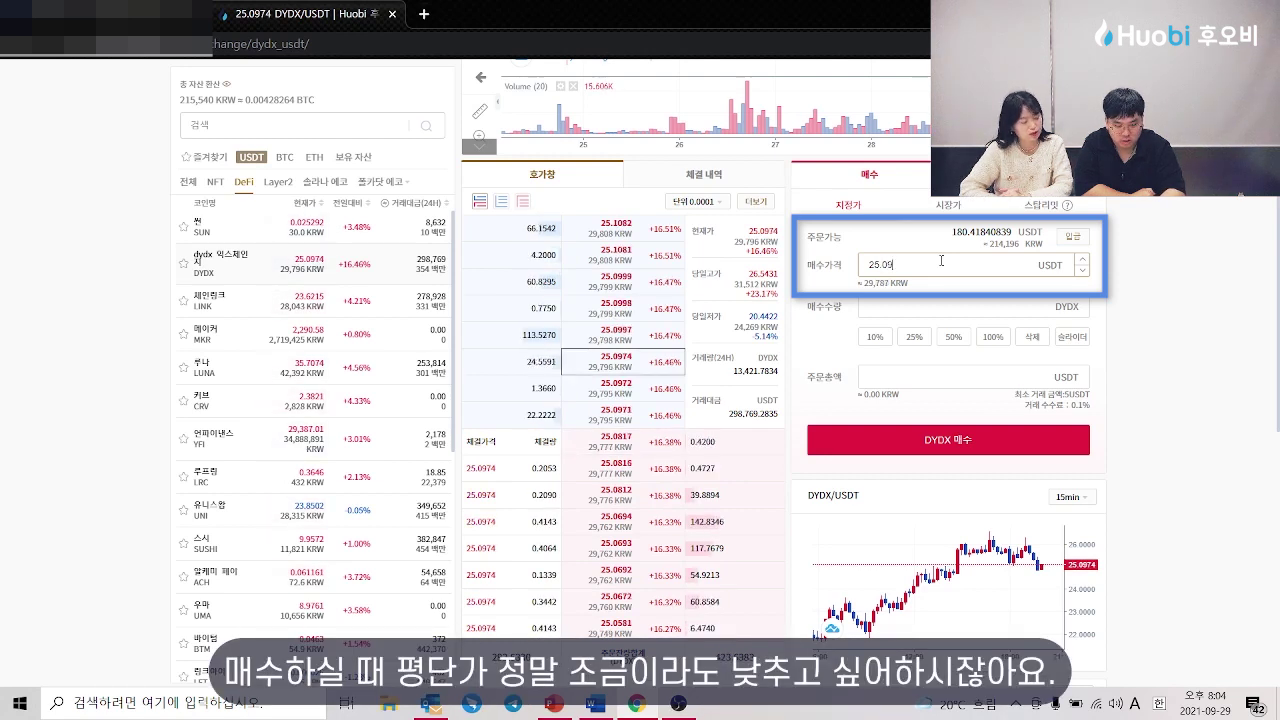
{"action": "type", "text": "852"}
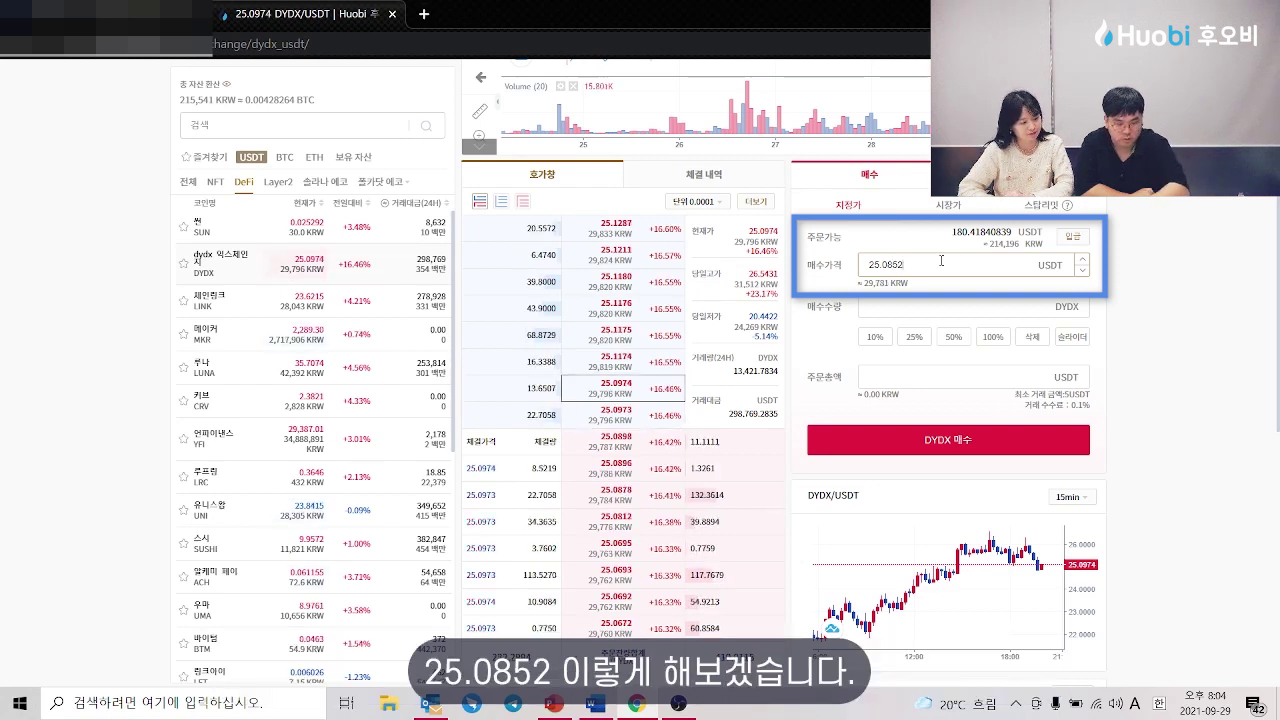
{"action": "left_click", "coordinate": [993, 338]}
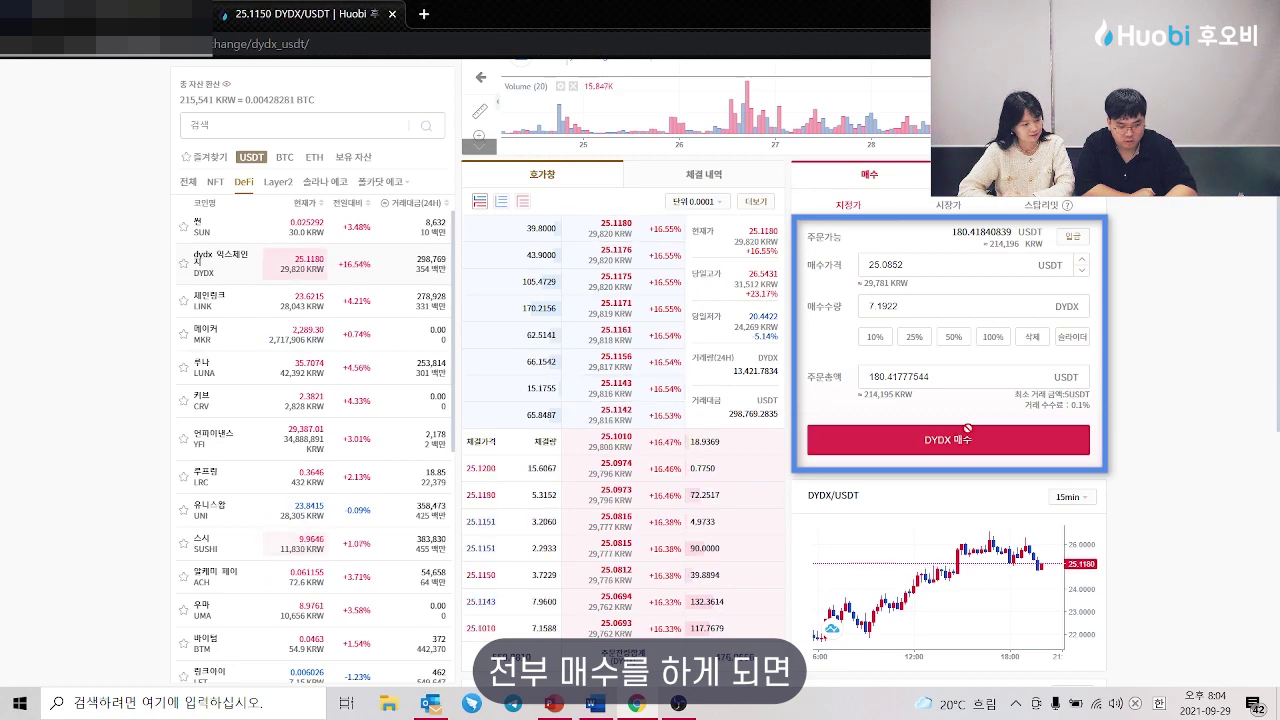
{"action": "left_click", "coordinate": [941, 442]}
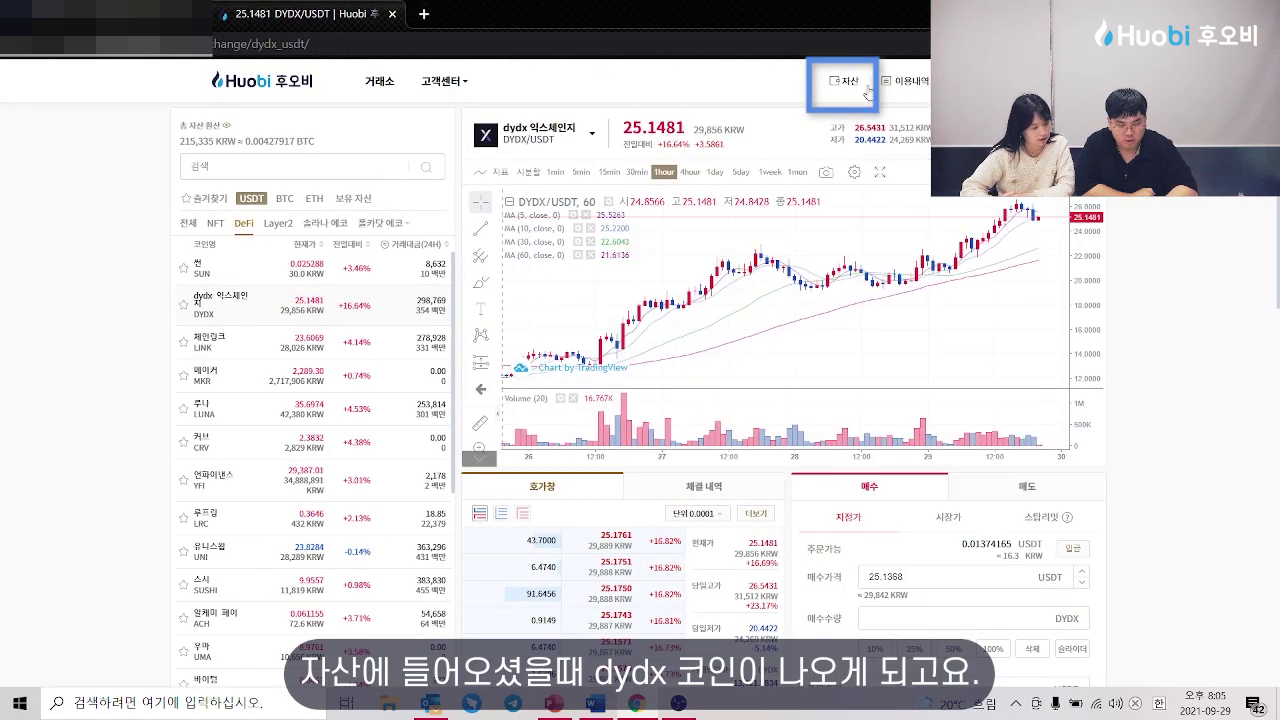
Step: Go from the asset holdings to the DYDX/USDT market to sell the 7.17022260 DYDX
{"action": "left_click", "coordinate": [853, 94]}
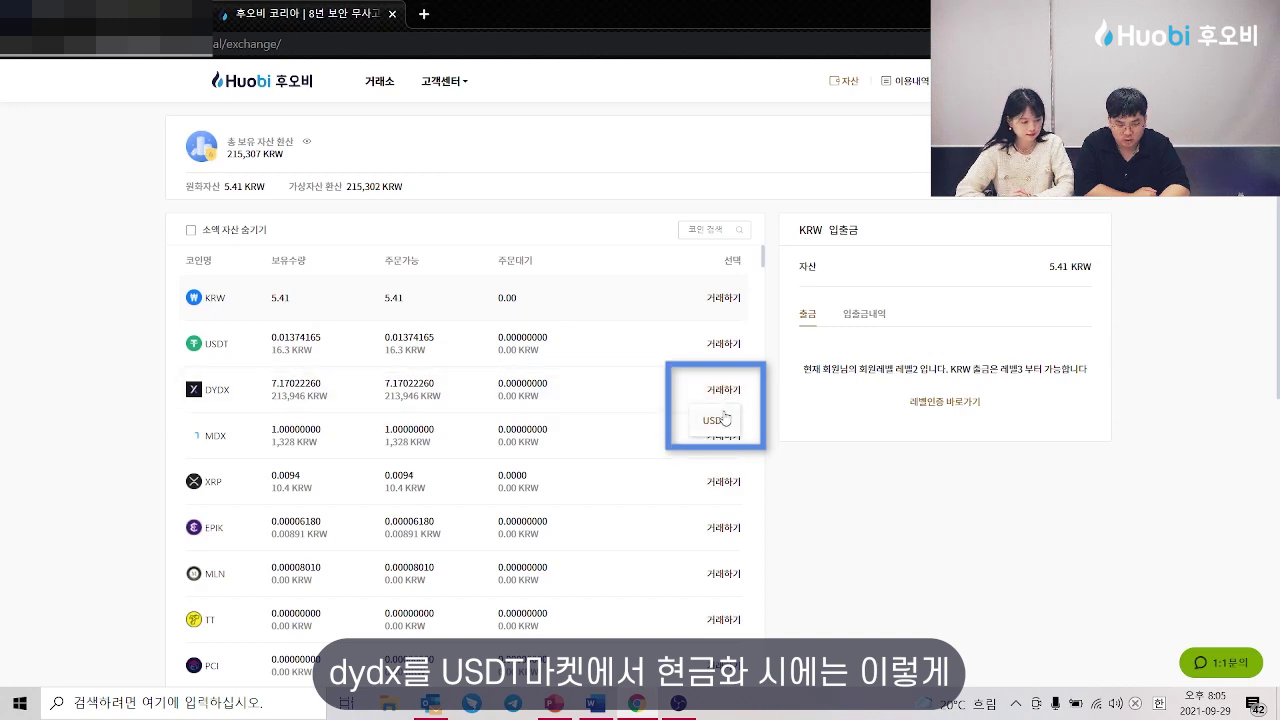
{"action": "left_click", "coordinate": [724, 419]}
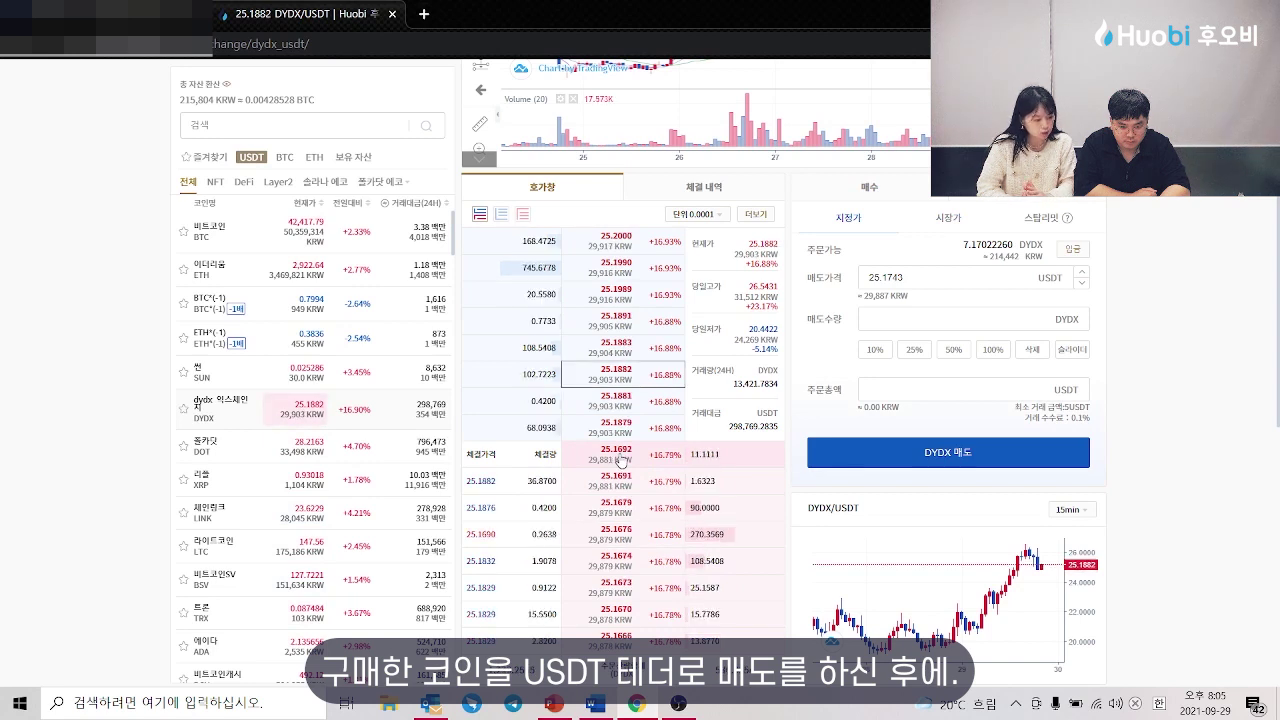
Step: Sell all 7.1702 DYDX at 25.1705 USDT for 180.47751910 USDT
{"action": "left_click", "coordinate": [619, 462]}
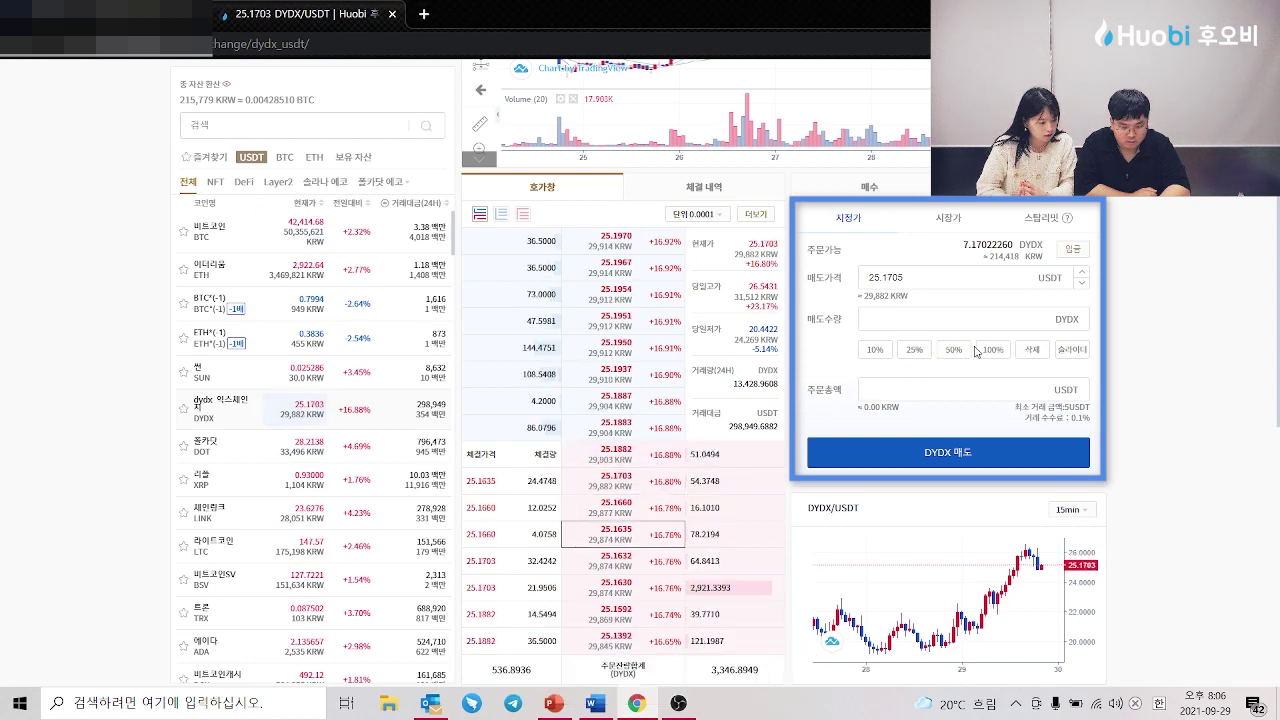
{"action": "left_click", "coordinate": [990, 349]}
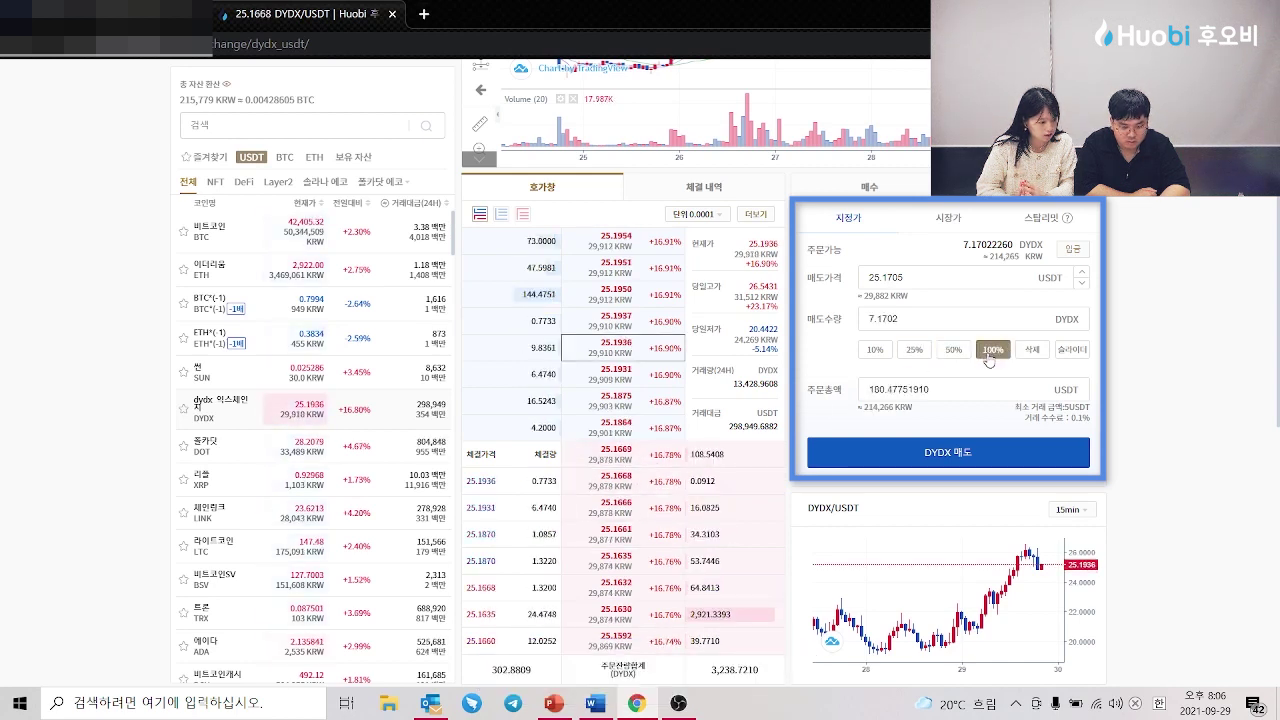
{"action": "left_click", "coordinate": [994, 450]}
{"action": "scroll", "coordinate": [818, 416], "scroll_direction": "up", "scroll_amount": 2}
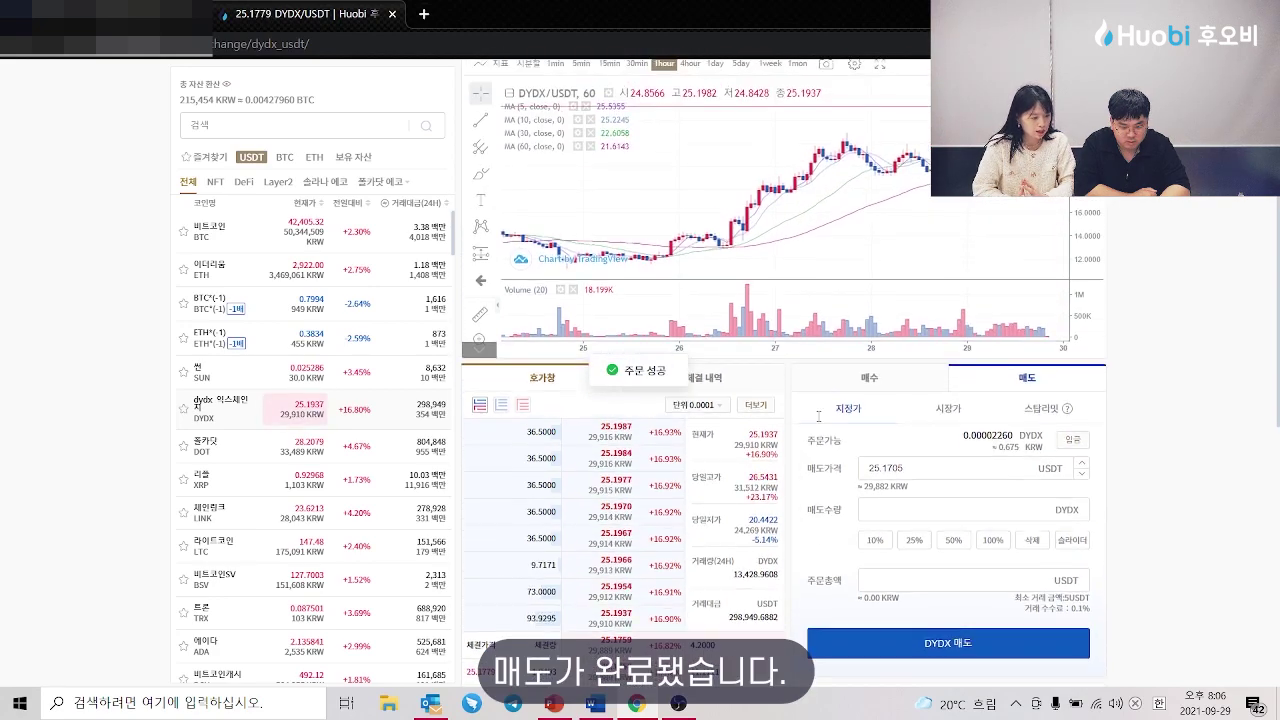
{"action": "scroll", "coordinate": [818, 416], "scroll_direction": "down", "scroll_amount": 3}
{"action": "scroll", "coordinate": [760, 445], "scroll_direction": "up", "scroll_amount": 2}
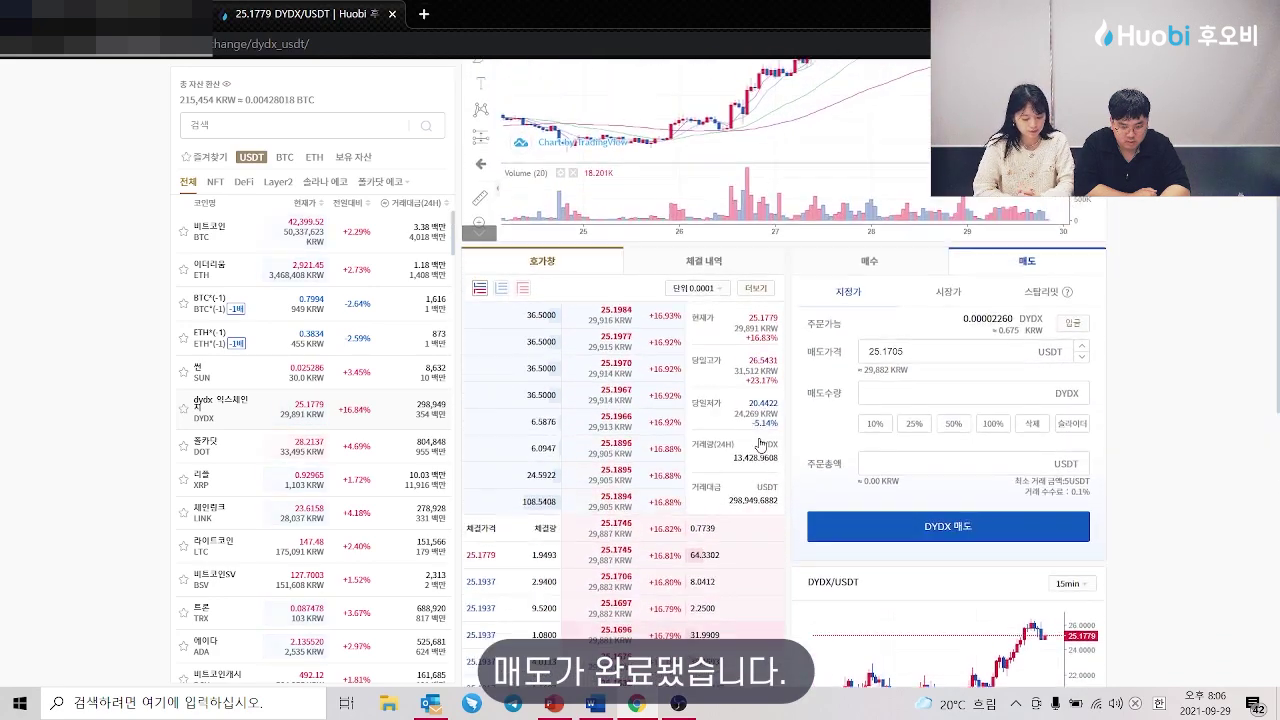
{"action": "scroll", "coordinate": [760, 445], "scroll_direction": "up", "scroll_amount": 2}
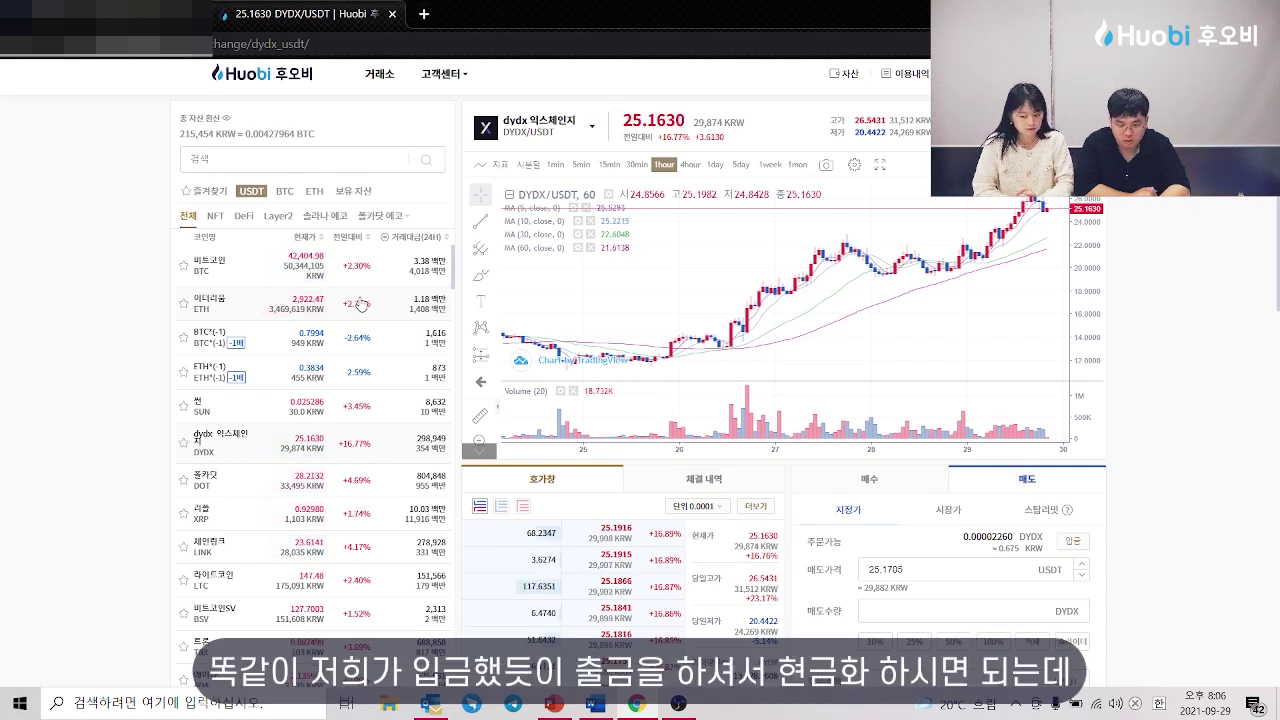
Step: Search the coin list for TRX and open the TRX/USDT market
{"action": "left_click", "coordinate": [254, 158]}
{"action": "type", "text": "TRX"}
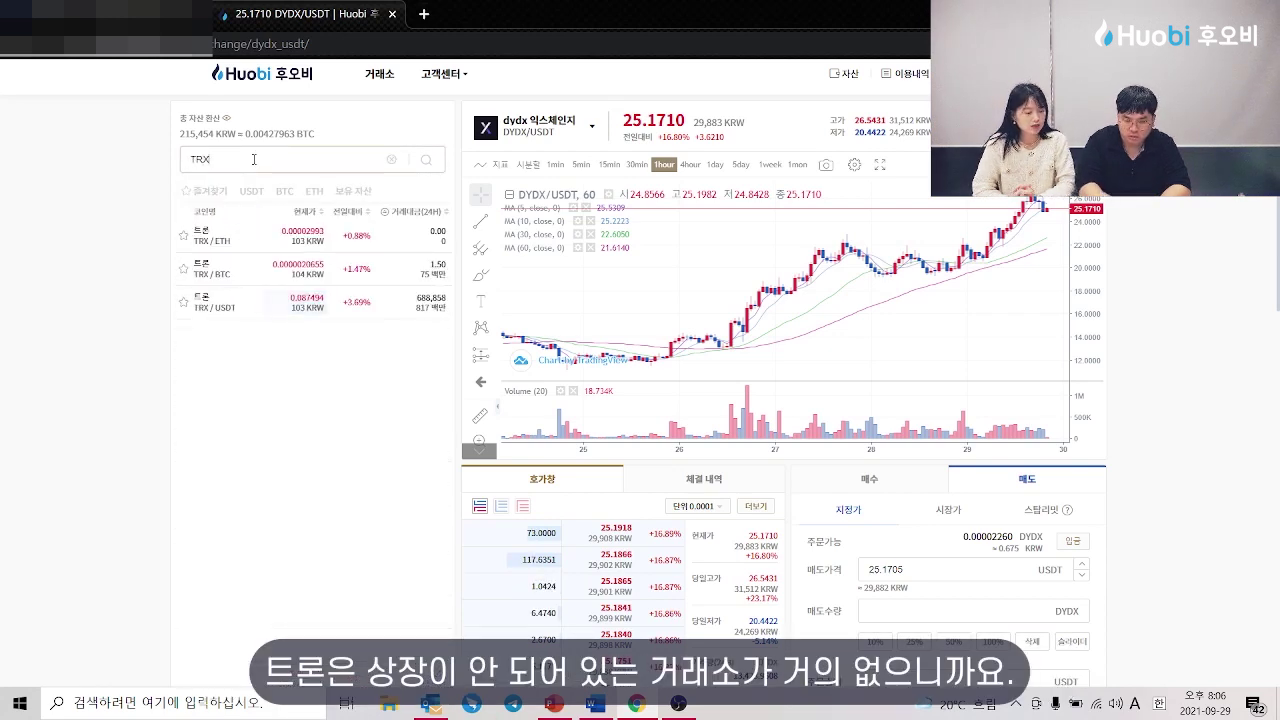
{"action": "left_click", "coordinate": [238, 318]}
{"action": "scroll", "coordinate": [866, 533], "scroll_direction": "down", "scroll_amount": 1}
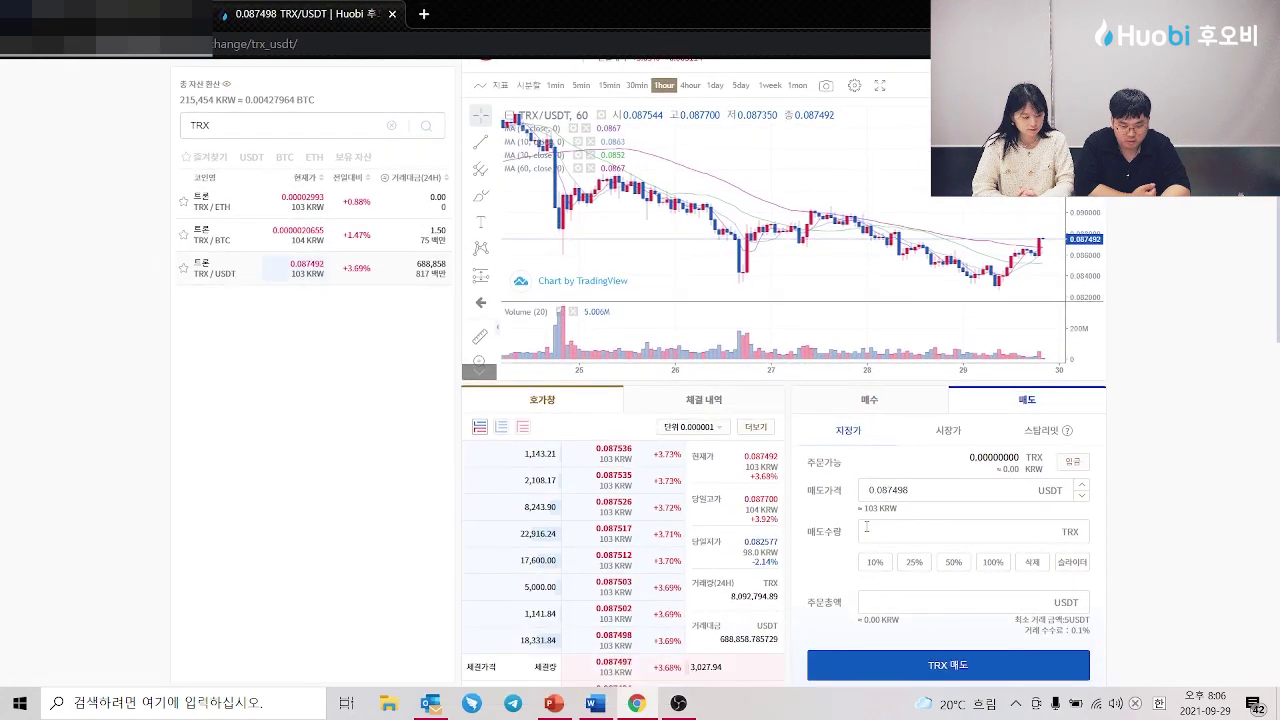
{"action": "scroll", "coordinate": [815, 568], "scroll_direction": "down", "scroll_amount": 2}
Step: Buy TRX at 0.087521 with the whole USDT balance, leaving 0.03223599 USDT
{"action": "left_click", "coordinate": [869, 256]}
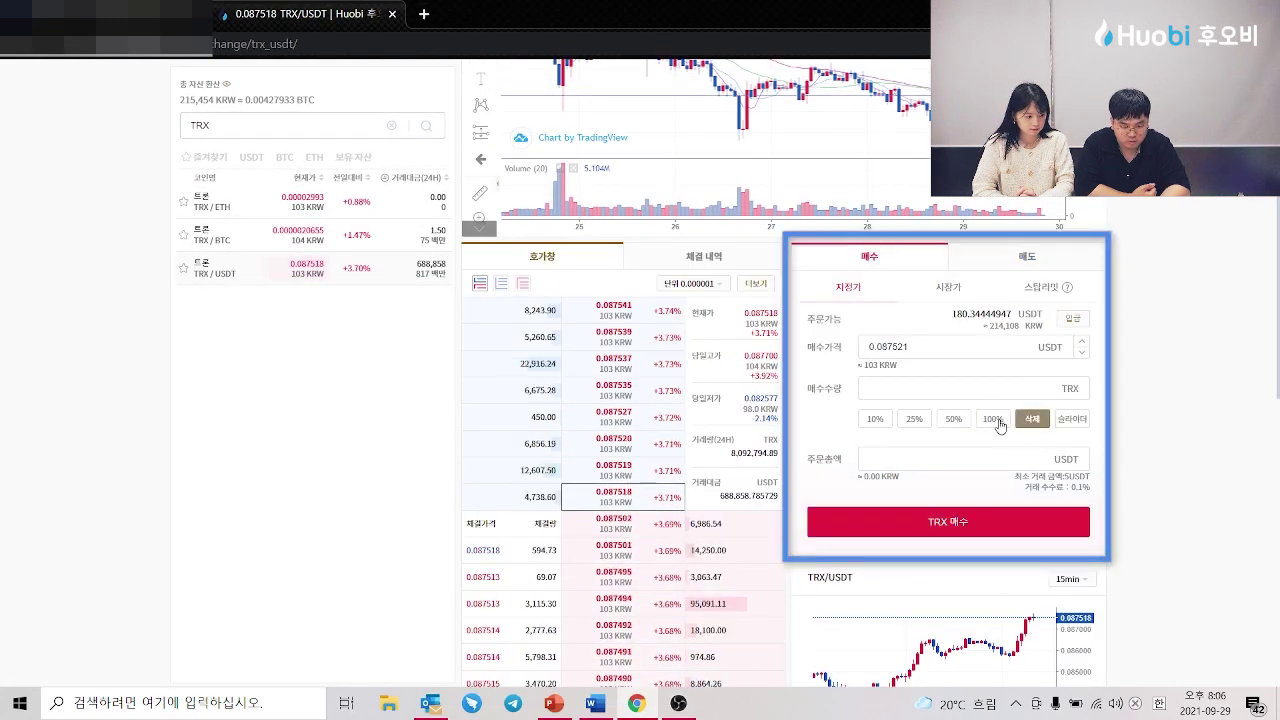
{"action": "left_click", "coordinate": [993, 420]}
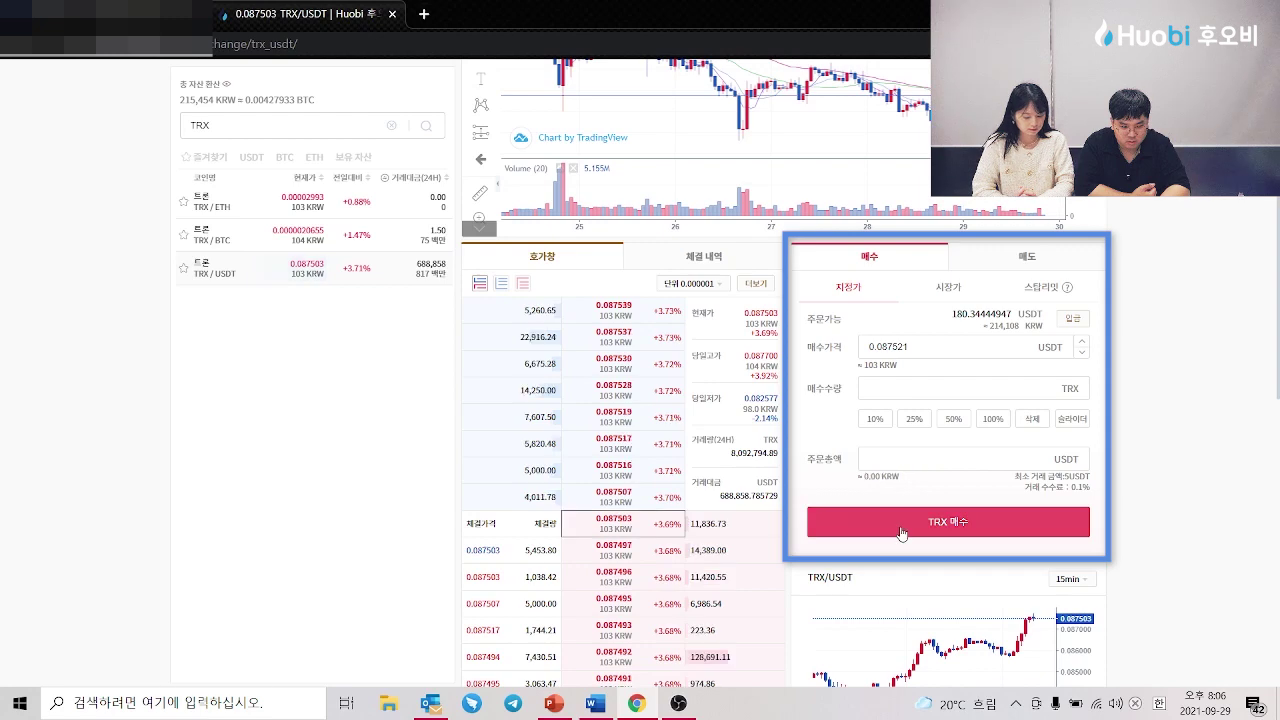
{"action": "left_click", "coordinate": [948, 521]}
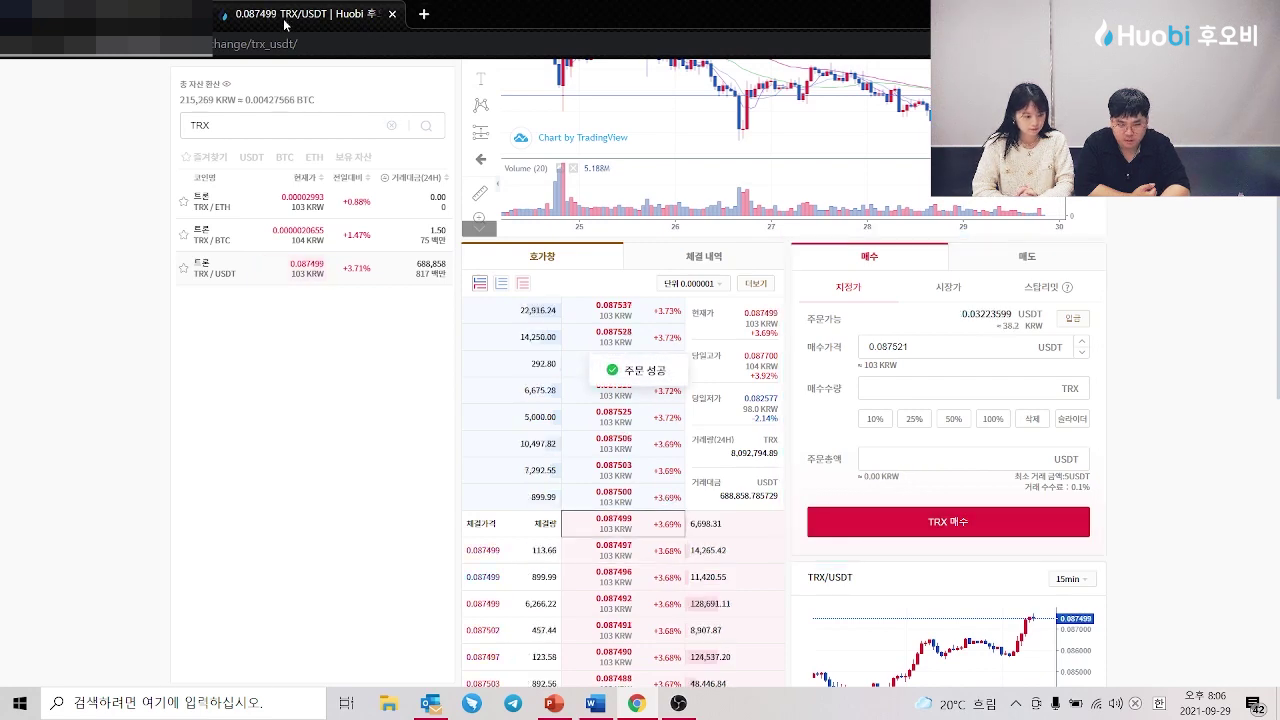
{"action": "scroll", "coordinate": [718, 155], "scroll_direction": "up", "scroll_amount": 3}
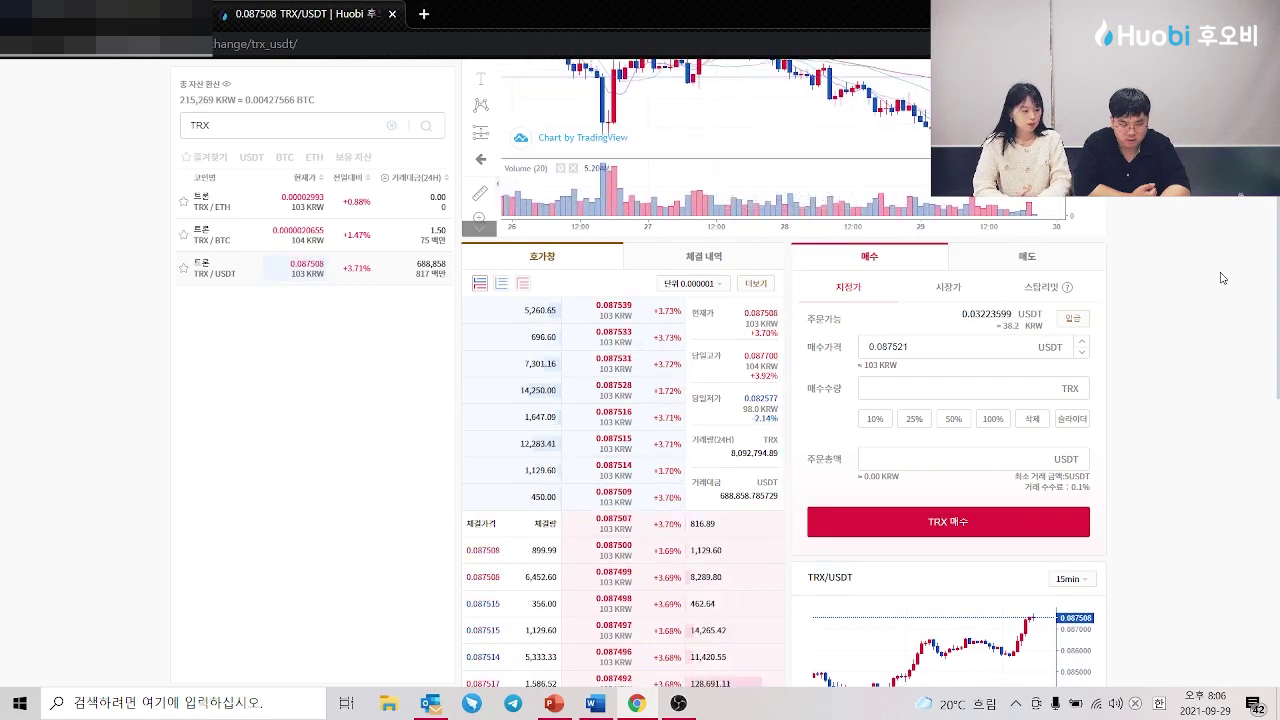
{"action": "scroll", "coordinate": [1220, 278], "scroll_direction": "up", "scroll_amount": 2}
{"action": "left_click", "coordinate": [849, 81]}
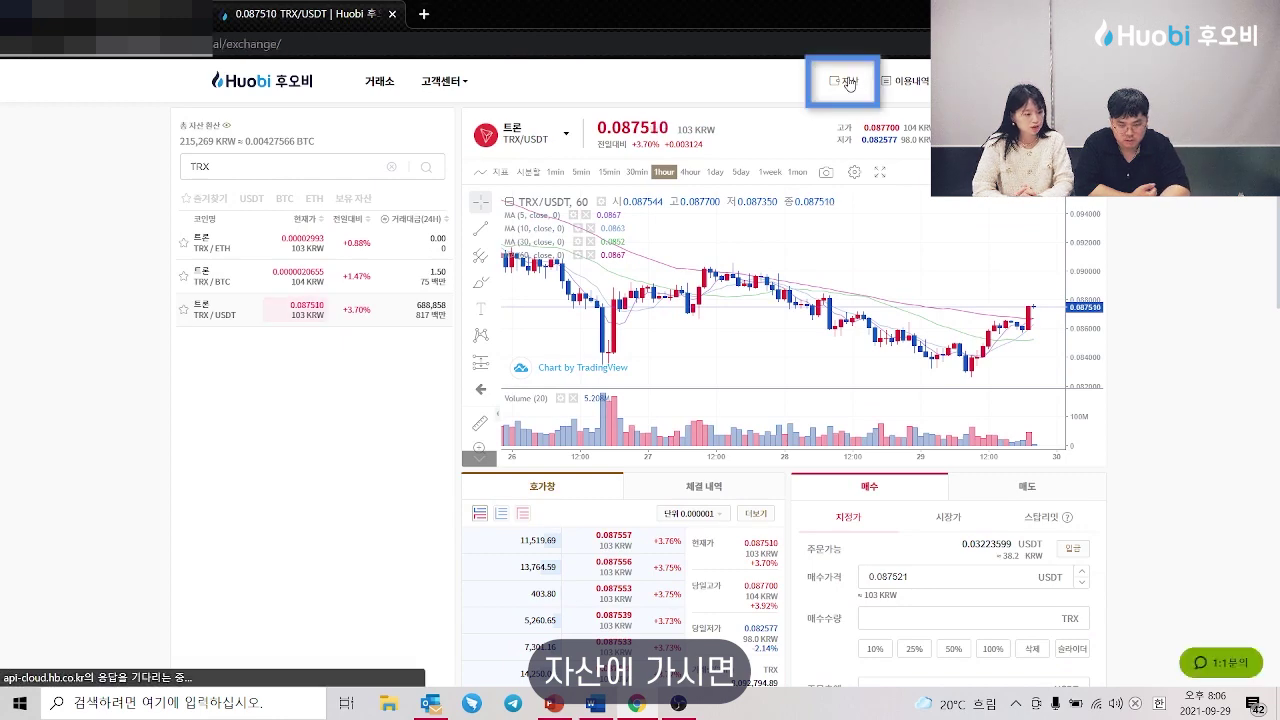
Step: Open the withdrawal tab of the TRX panel for the 2,058.51942 TRX held
{"action": "left_click", "coordinate": [428, 393]}
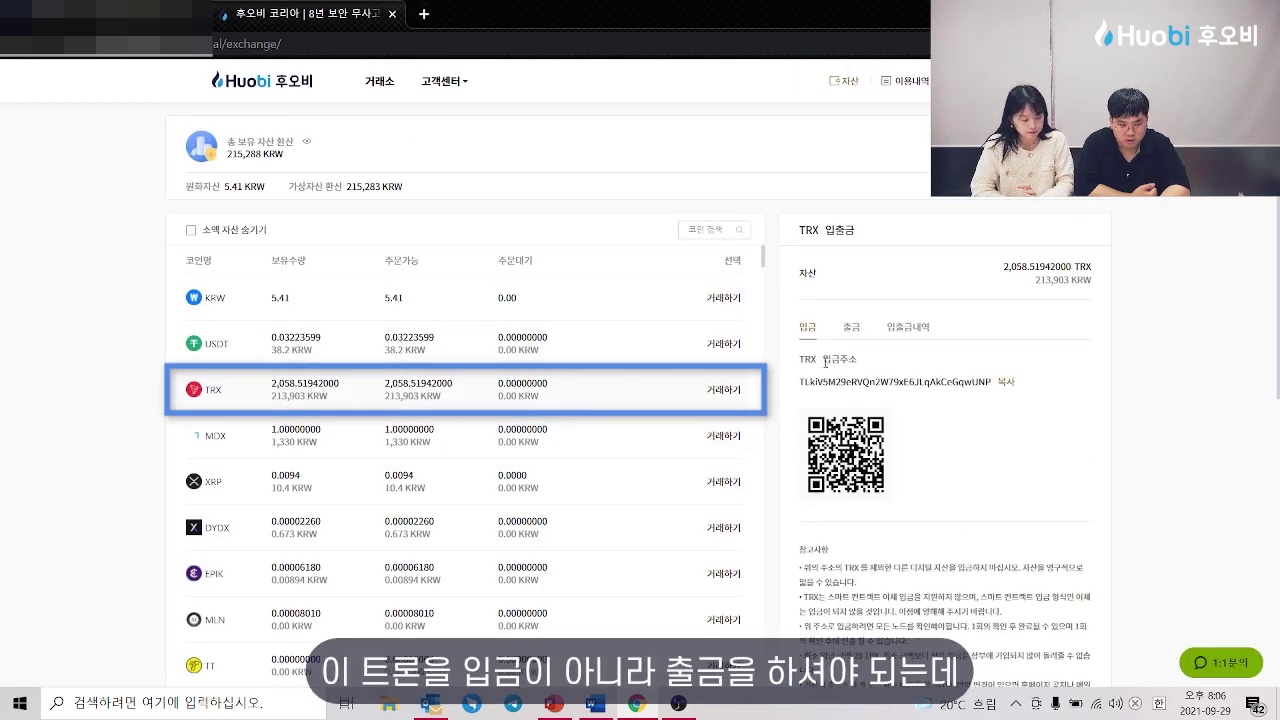
{"action": "left_click", "coordinate": [853, 330]}
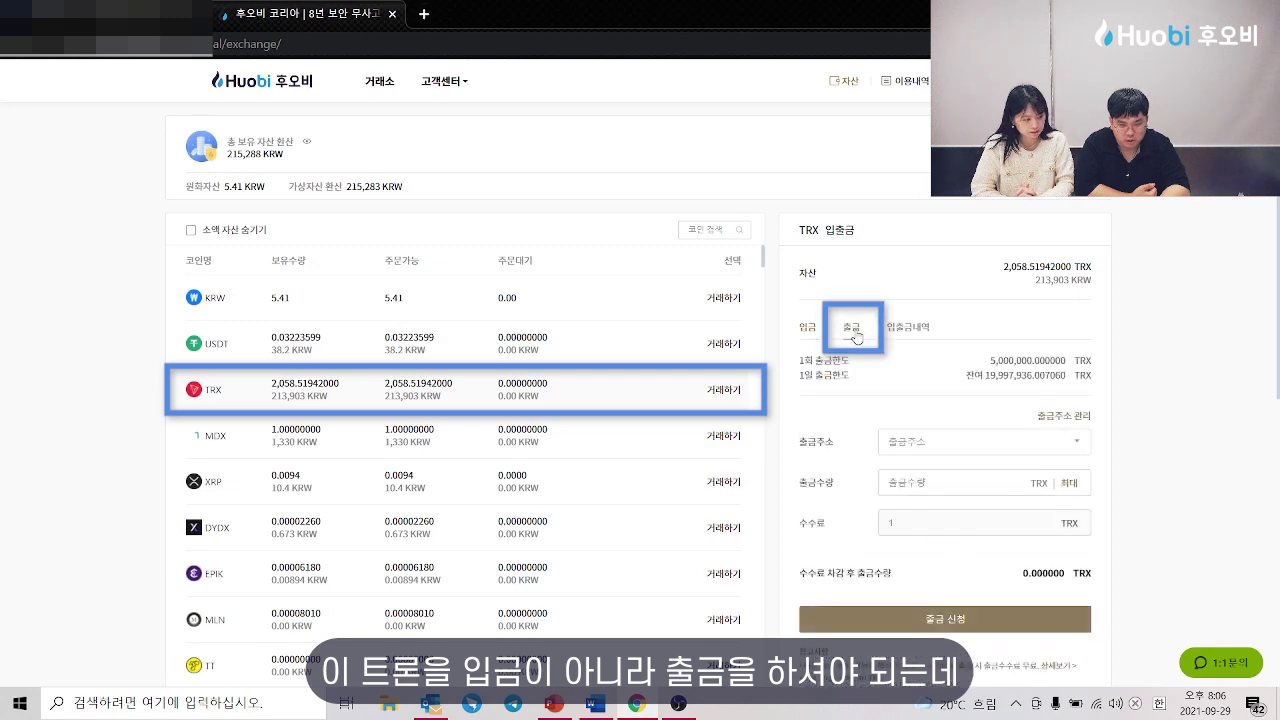
{"action": "scroll", "coordinate": [960, 410], "scroll_direction": "down", "scroll_amount": 1}
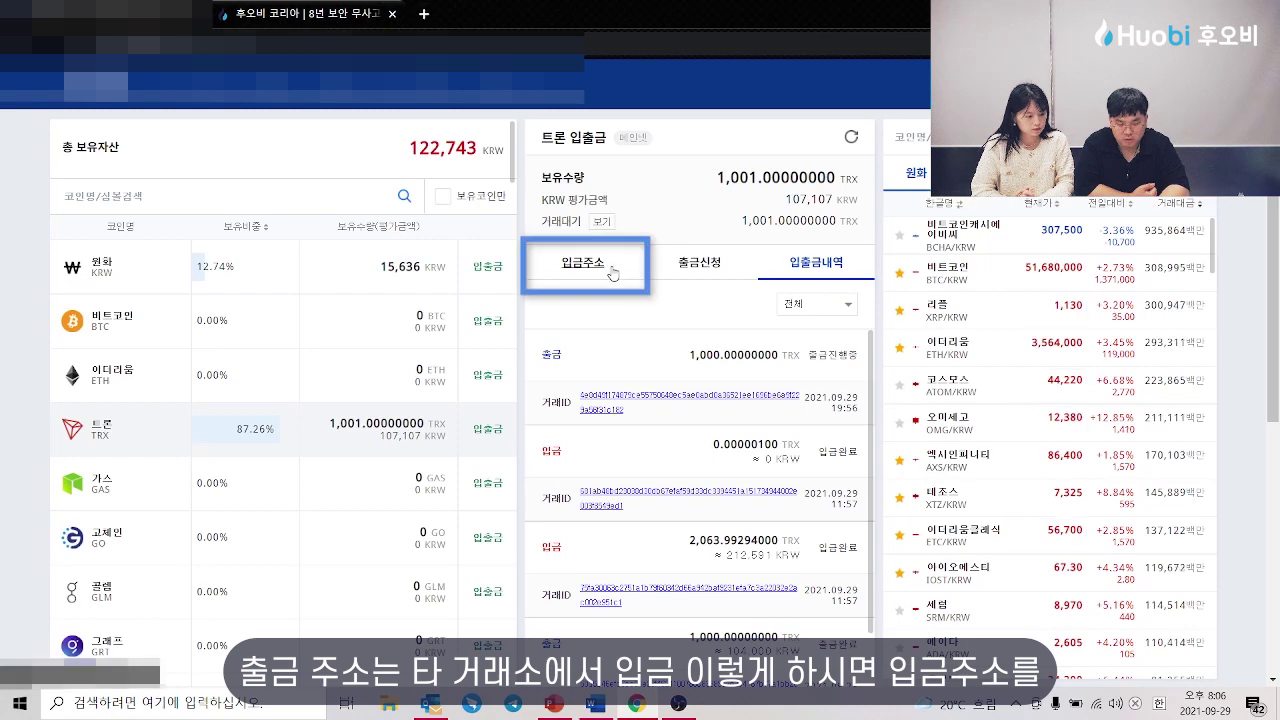
Step: Copy the Tron deposit address from Upbit's TRX deposit panel
{"action": "left_click", "coordinate": [583, 262]}
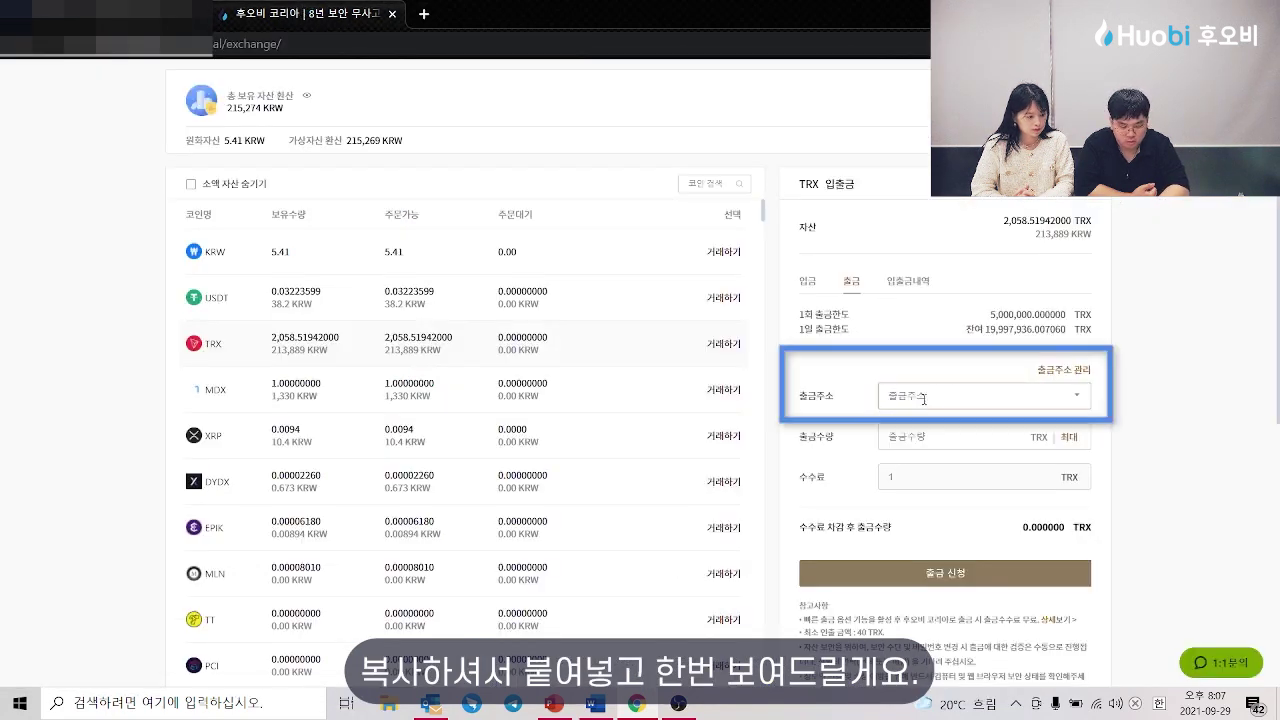
{"action": "left_click", "coordinate": [924, 398]}
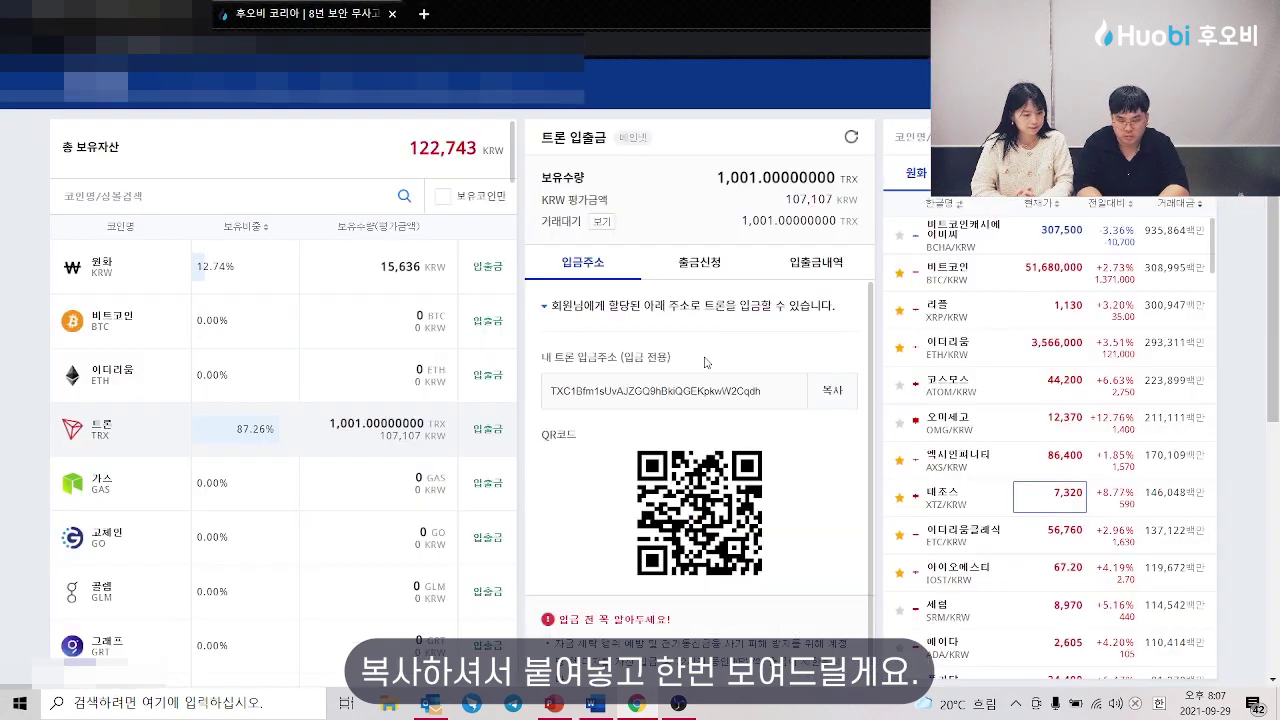
{"action": "left_click", "coordinate": [834, 391]}
{"action": "left_click", "coordinate": [726, 371]}
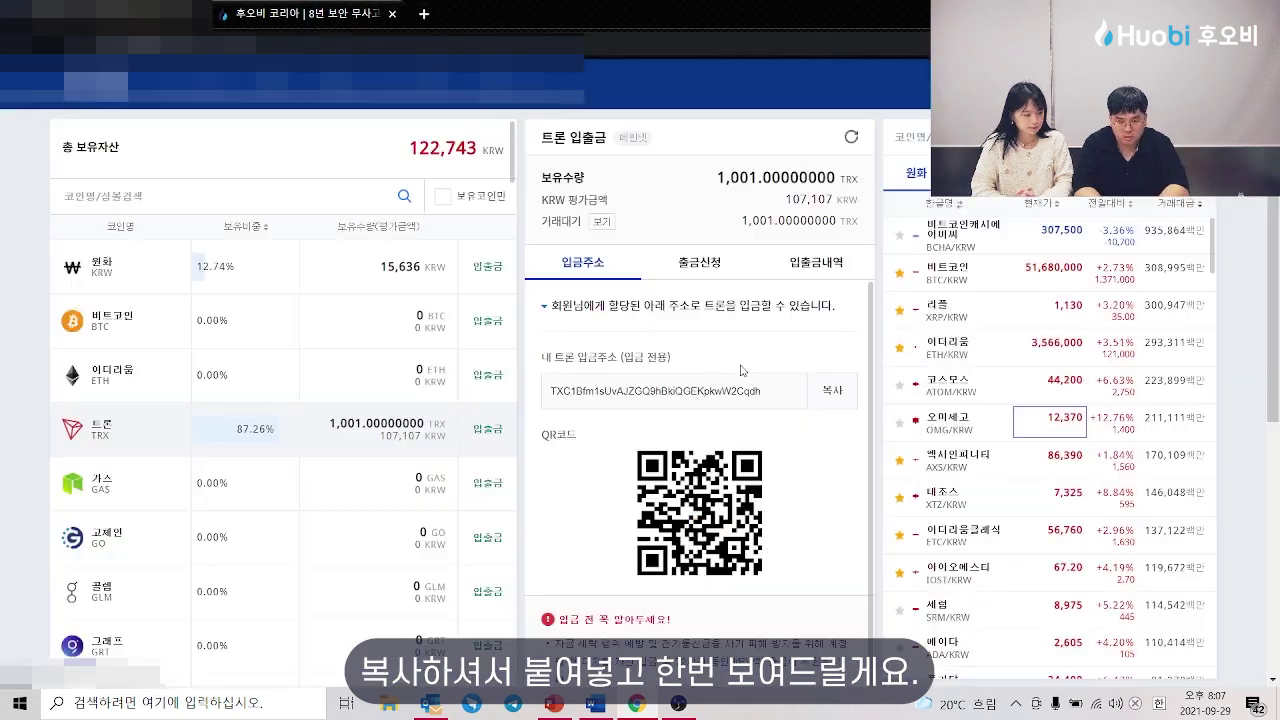
Step: Paste the Upbit address into Huobi's TRX withdrawal form and set the maximum 2058.519420 TRX
{"action": "left_click", "coordinate": [292, 11]}
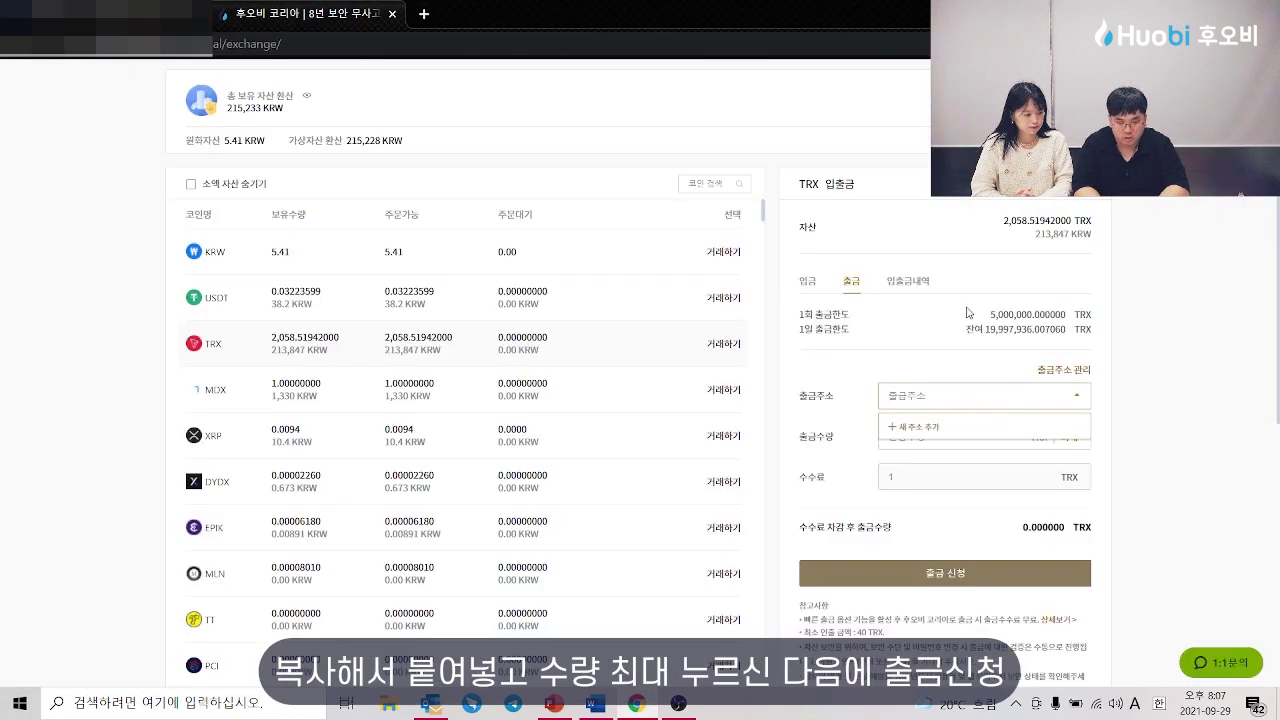
{"action": "left_click", "coordinate": [1022, 447]}
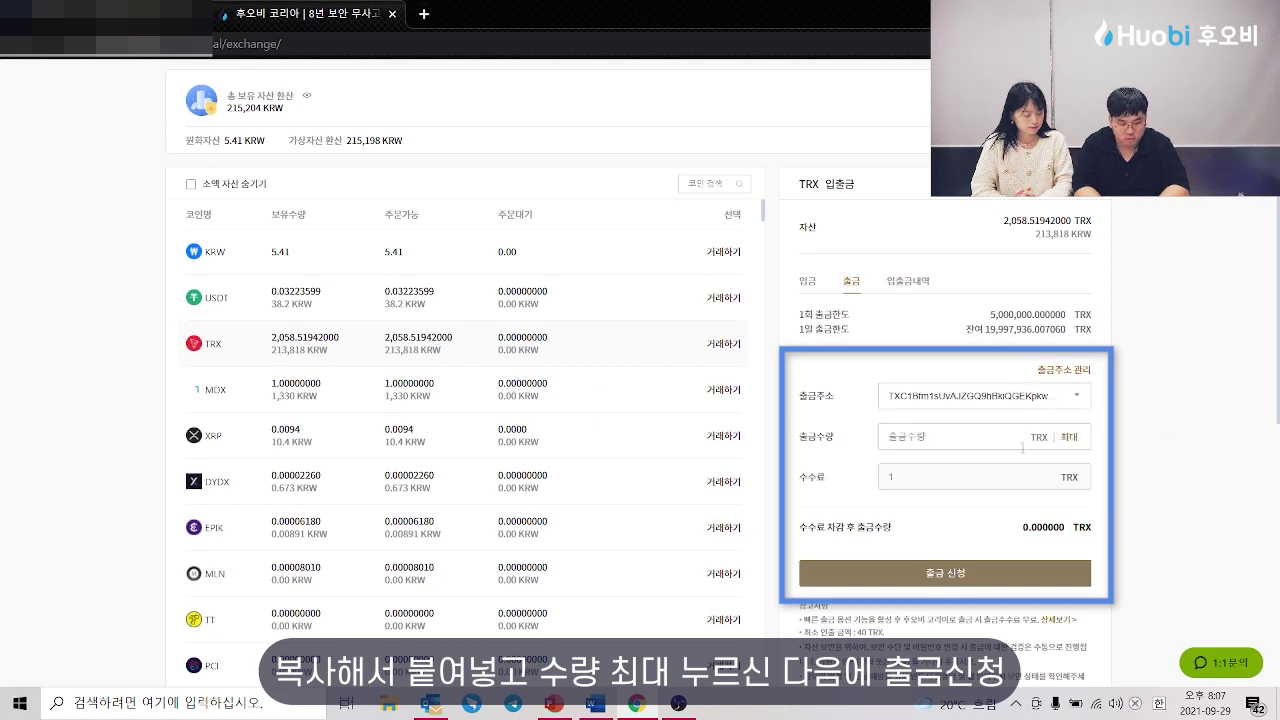
{"action": "left_click", "coordinate": [1069, 437]}
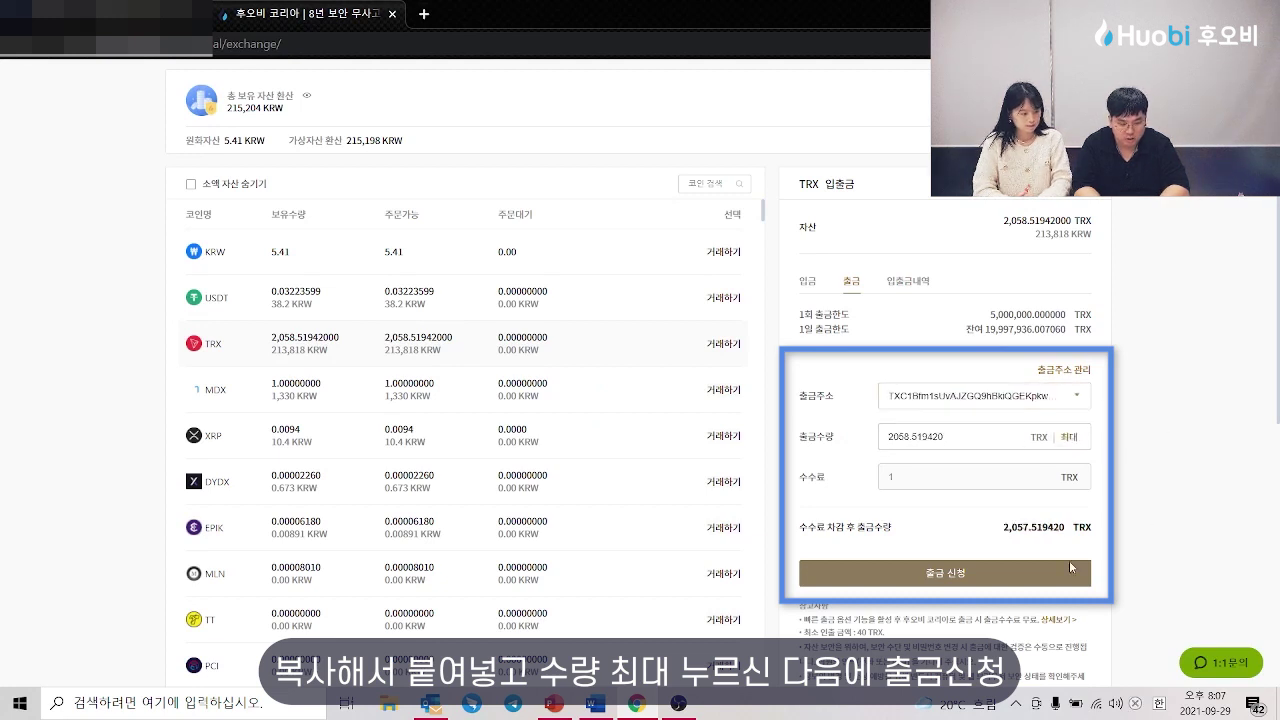